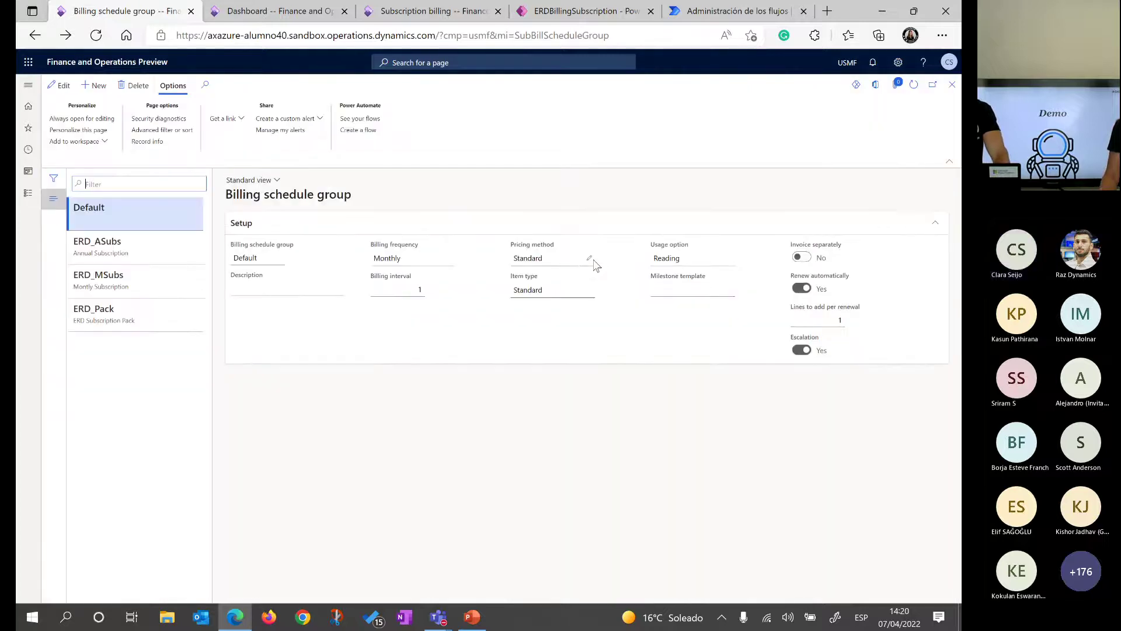
- Open the ERD_ASubs billing schedule group for editing and examine its billing frequency, pricing method, item type and usage options
click(159, 252)
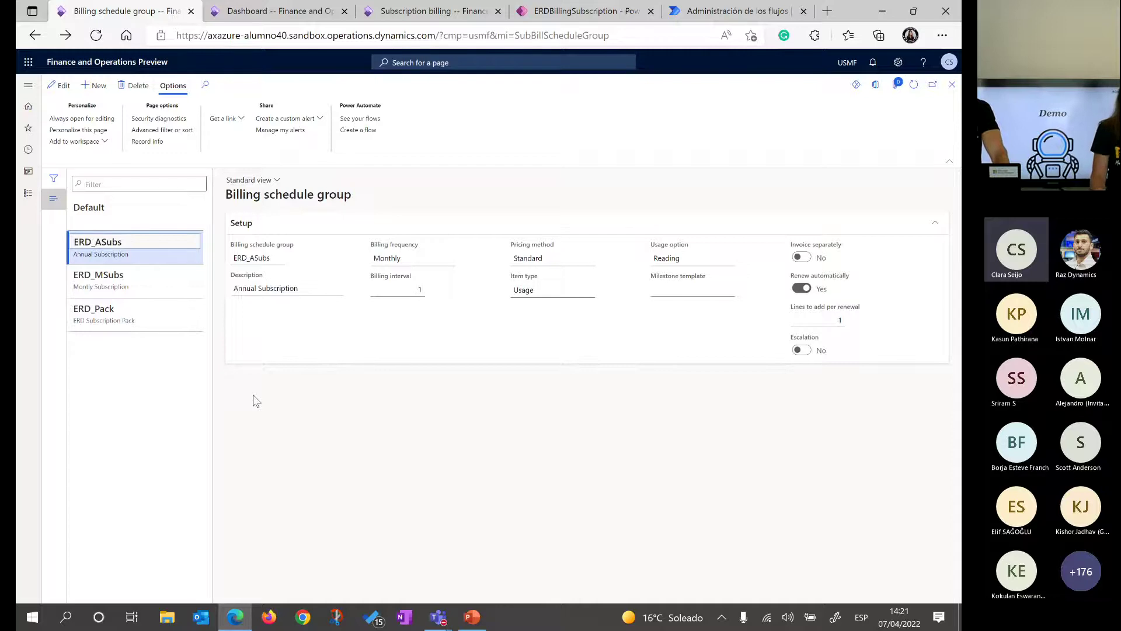
click(60, 85)
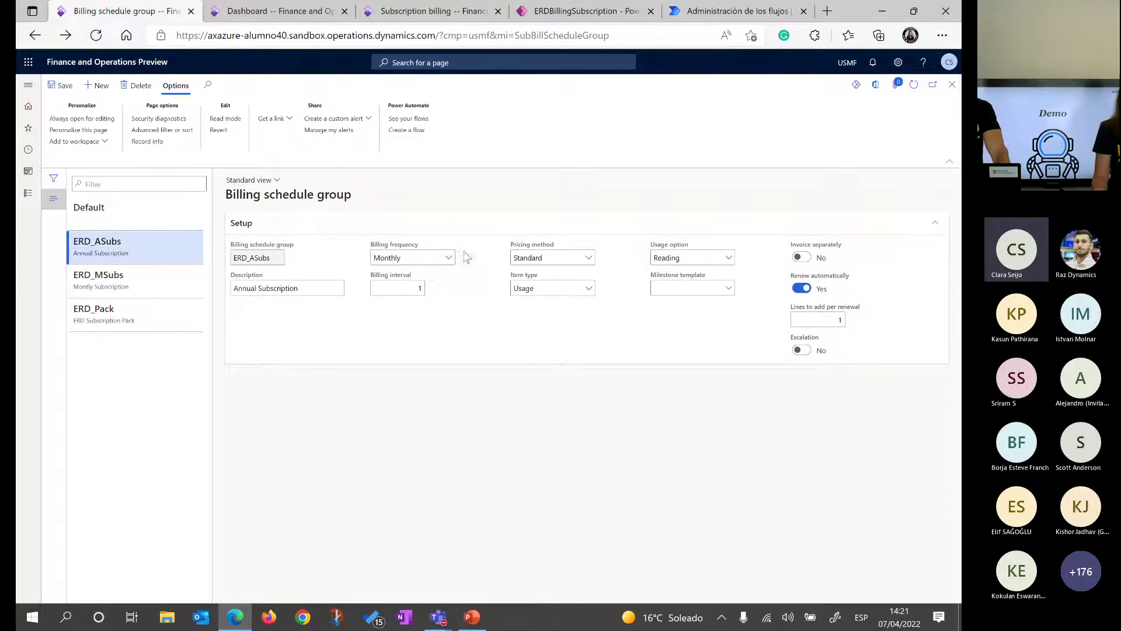
click(448, 263)
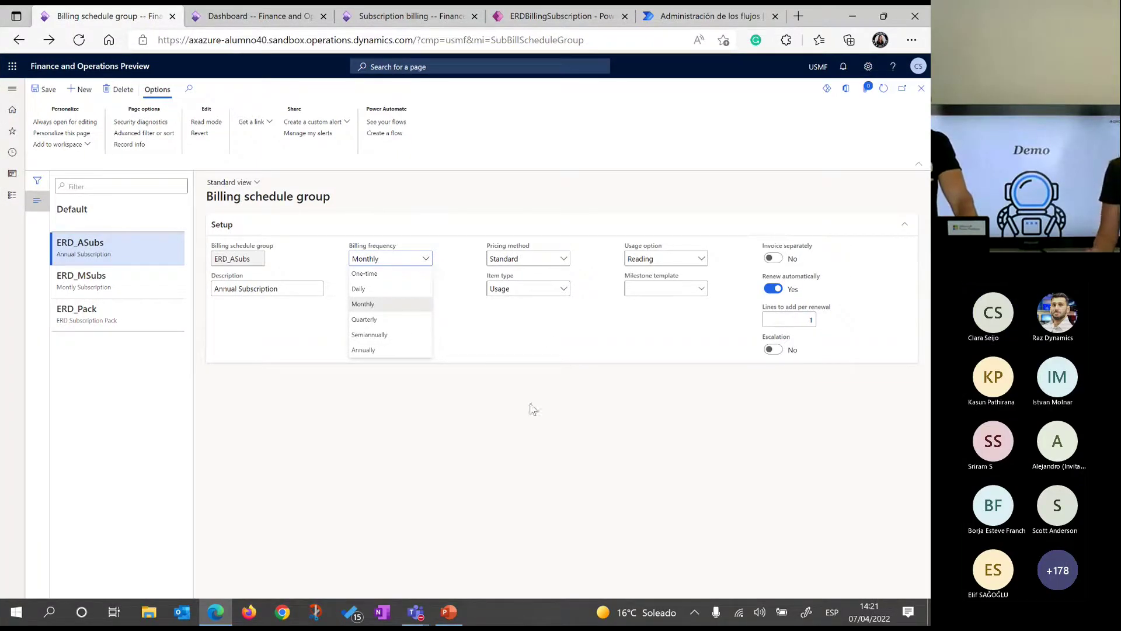
click(543, 381)
click(564, 260)
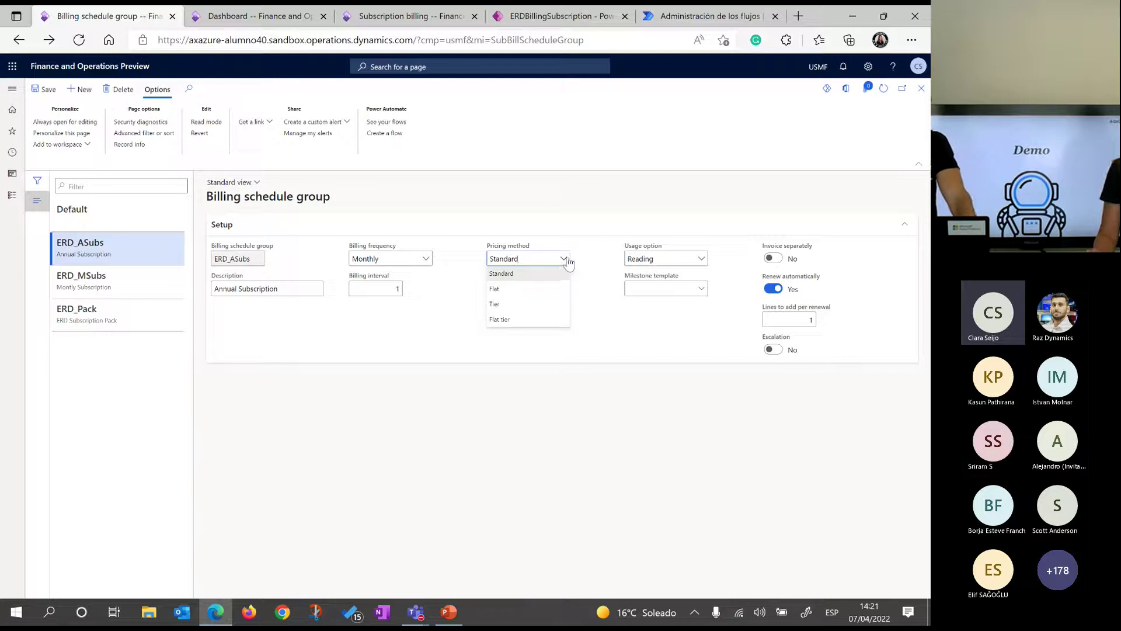
click(568, 263)
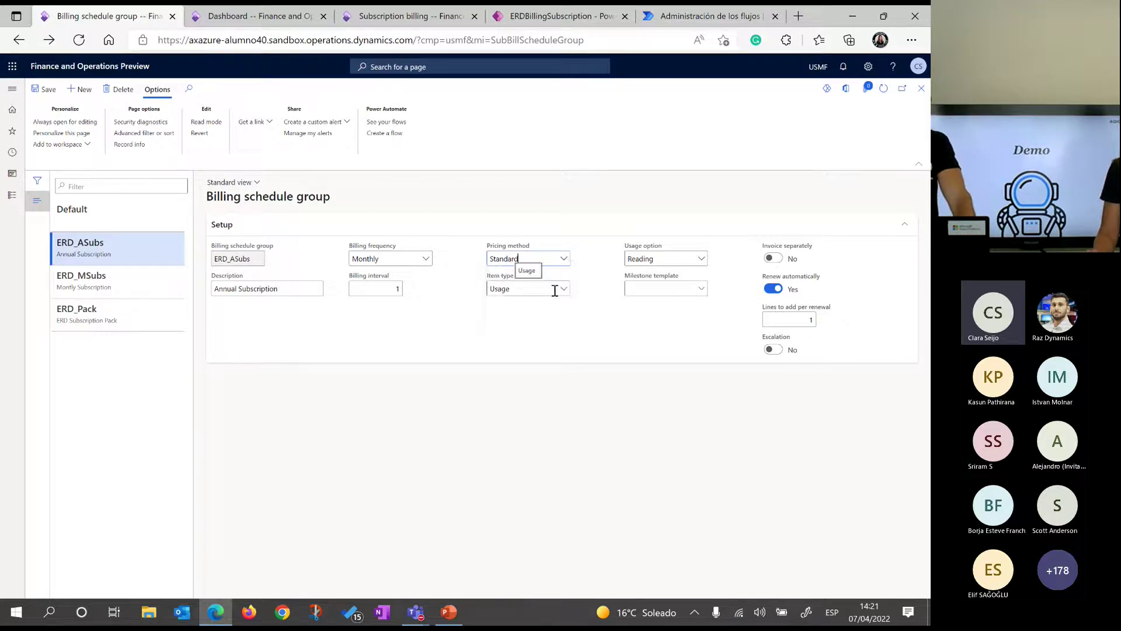
click(565, 290)
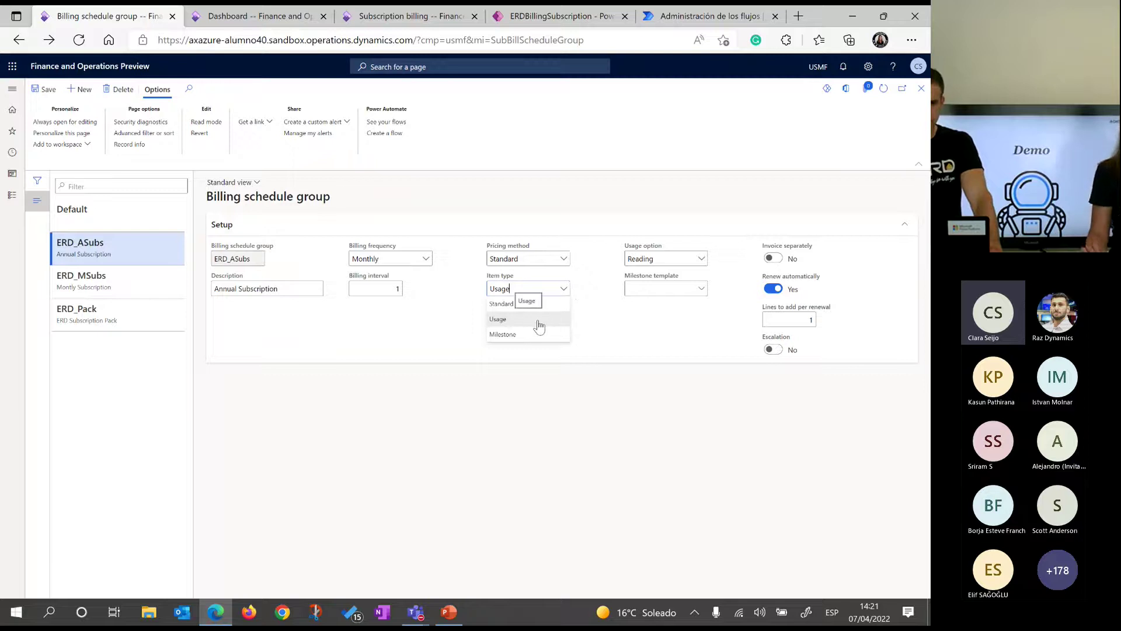
click(556, 395)
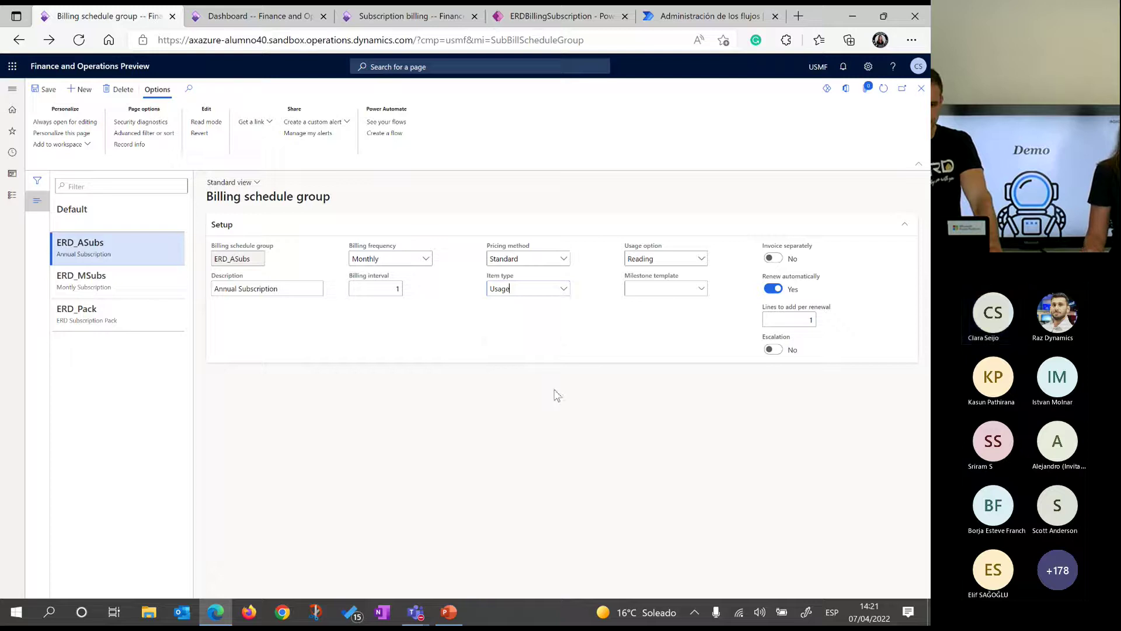
click(702, 260)
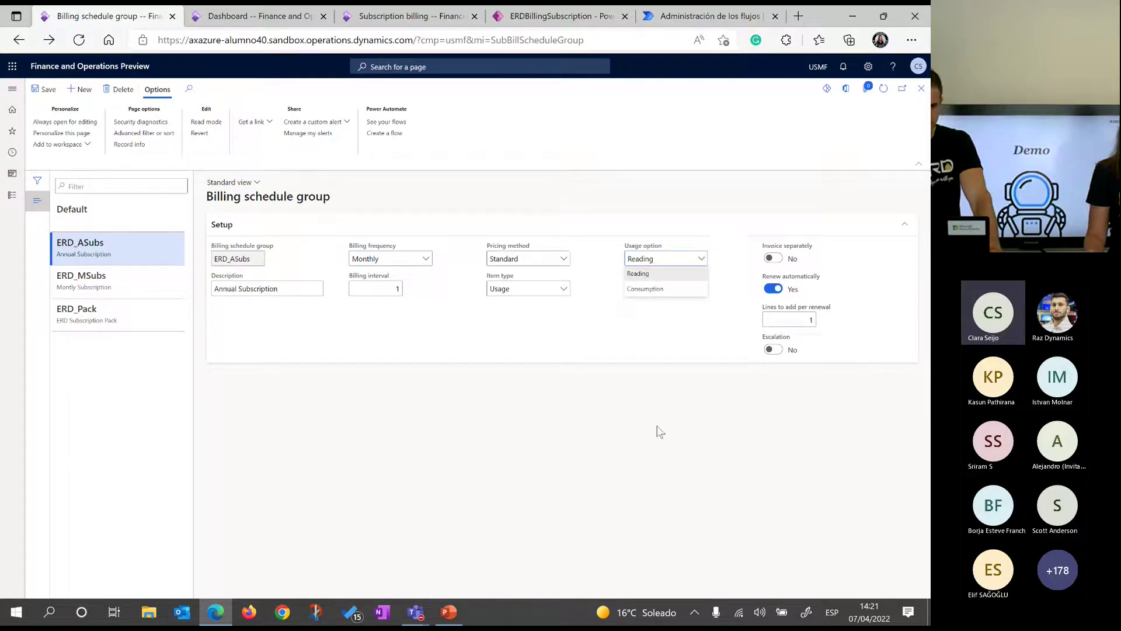
click(619, 409)
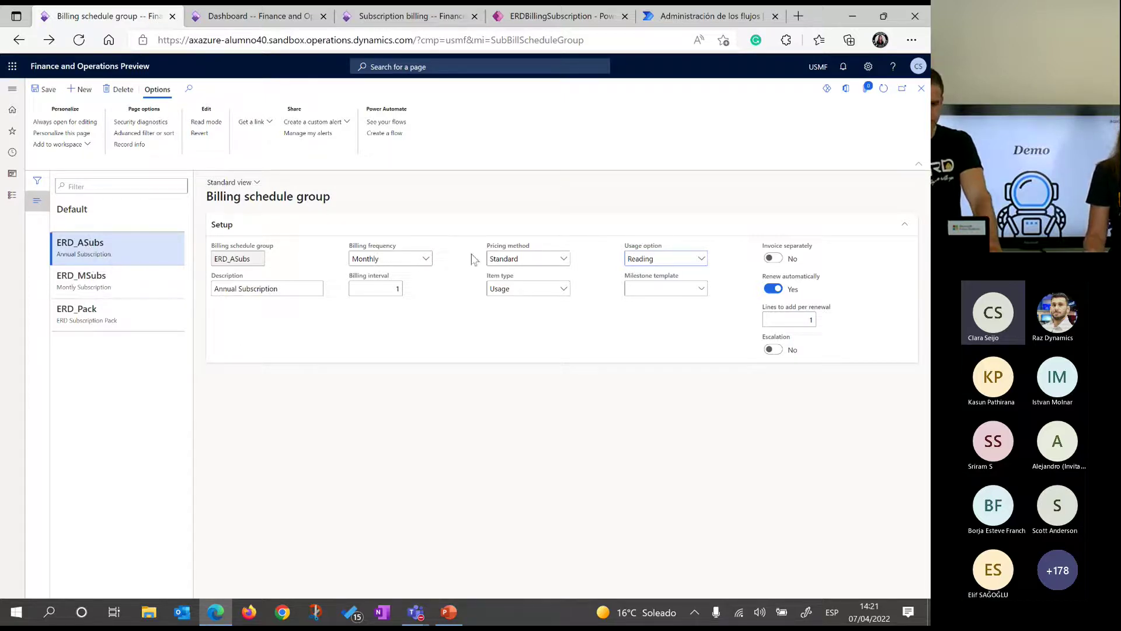
- Set the ERD_ASubs group's billing frequency to One-time and review the ERD_MSubs and ERD_Pack groups
click(425, 258)
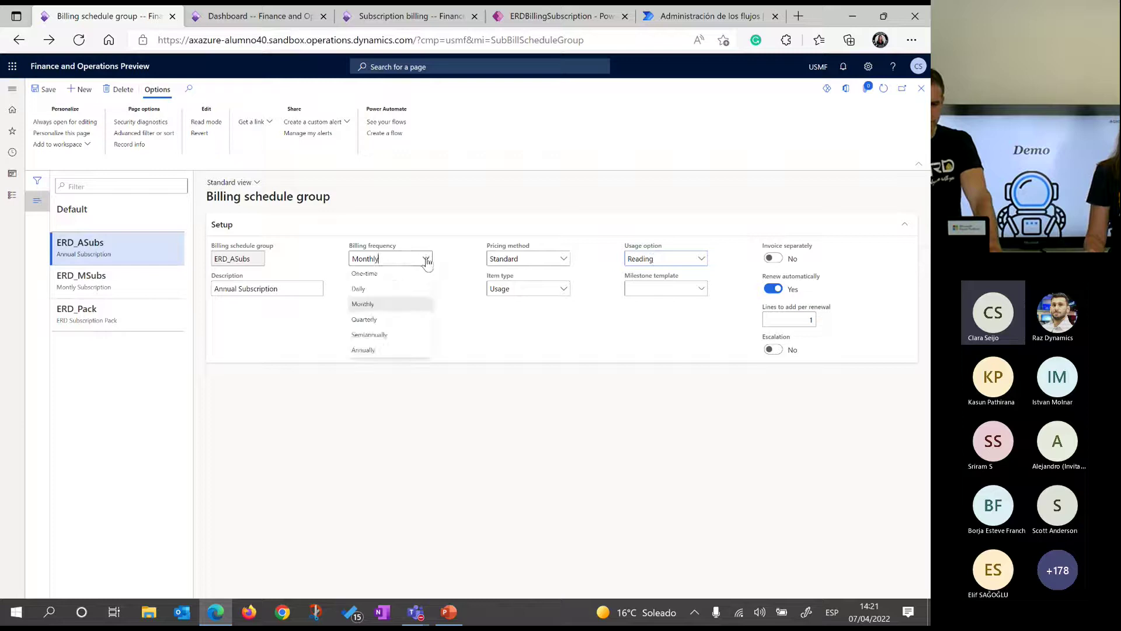
click(390, 274)
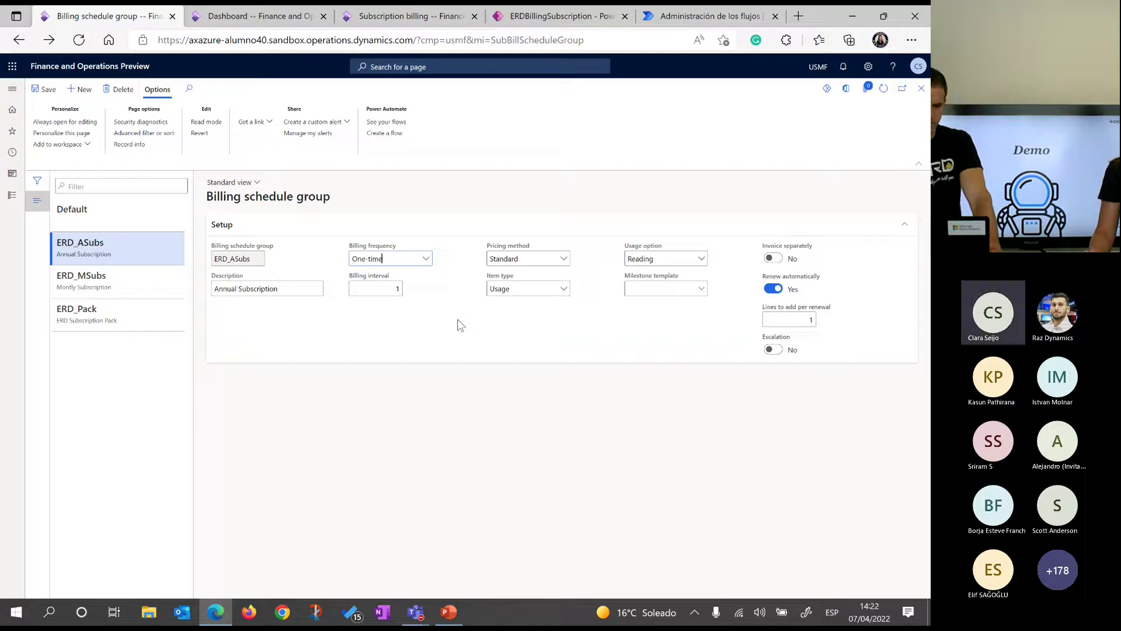
click(133, 276)
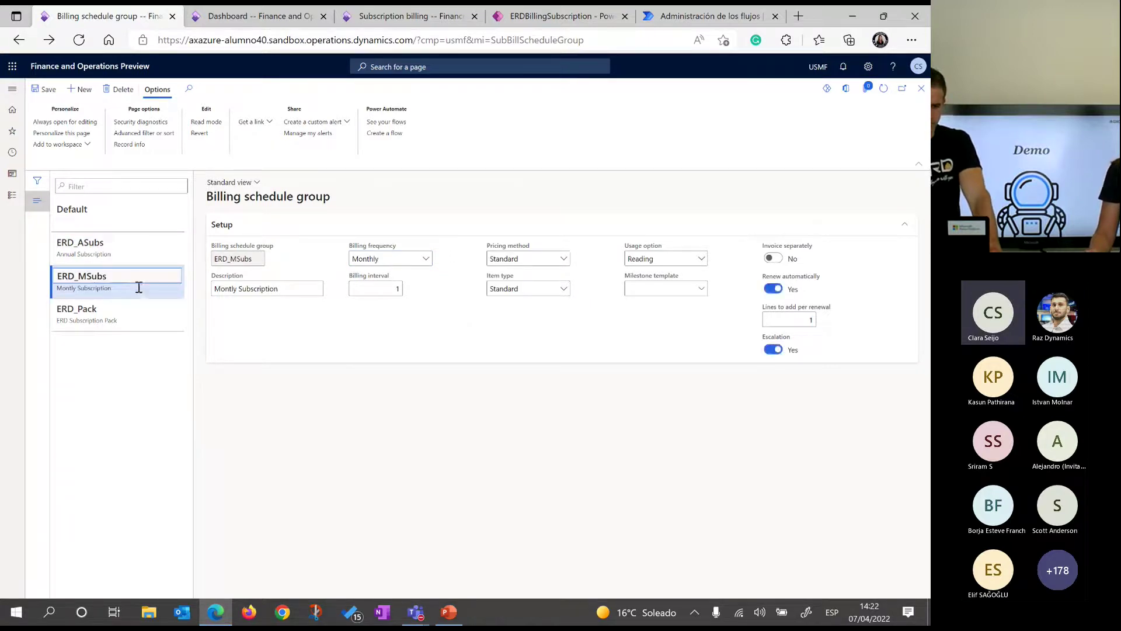
click(142, 313)
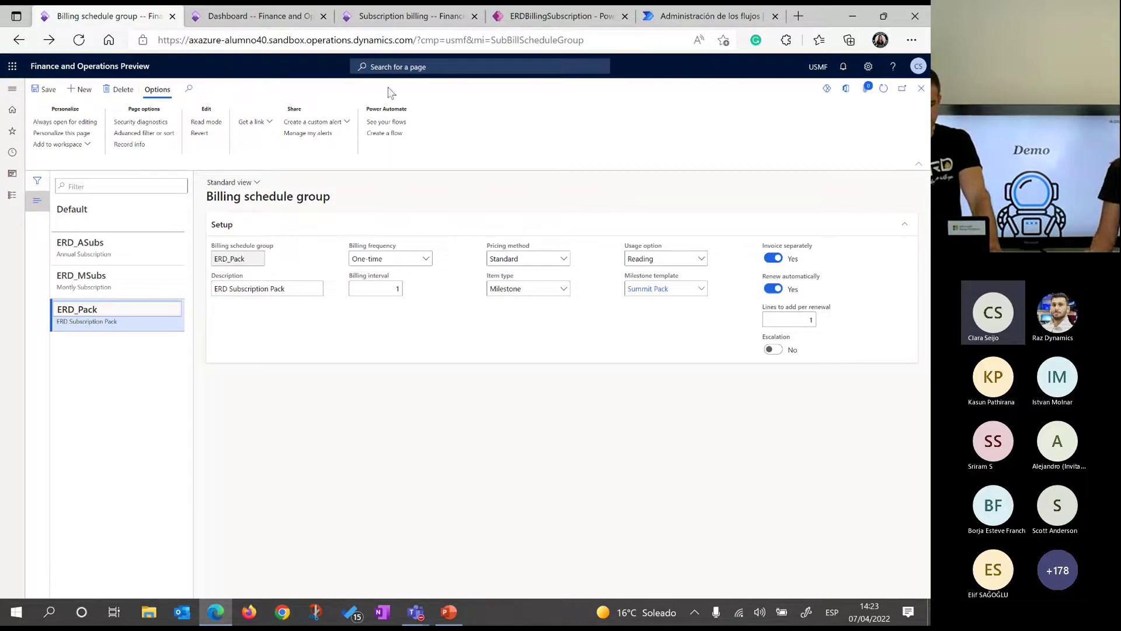
- Open the Subscription billing workspace and look over its list of billing schedules
click(13, 197)
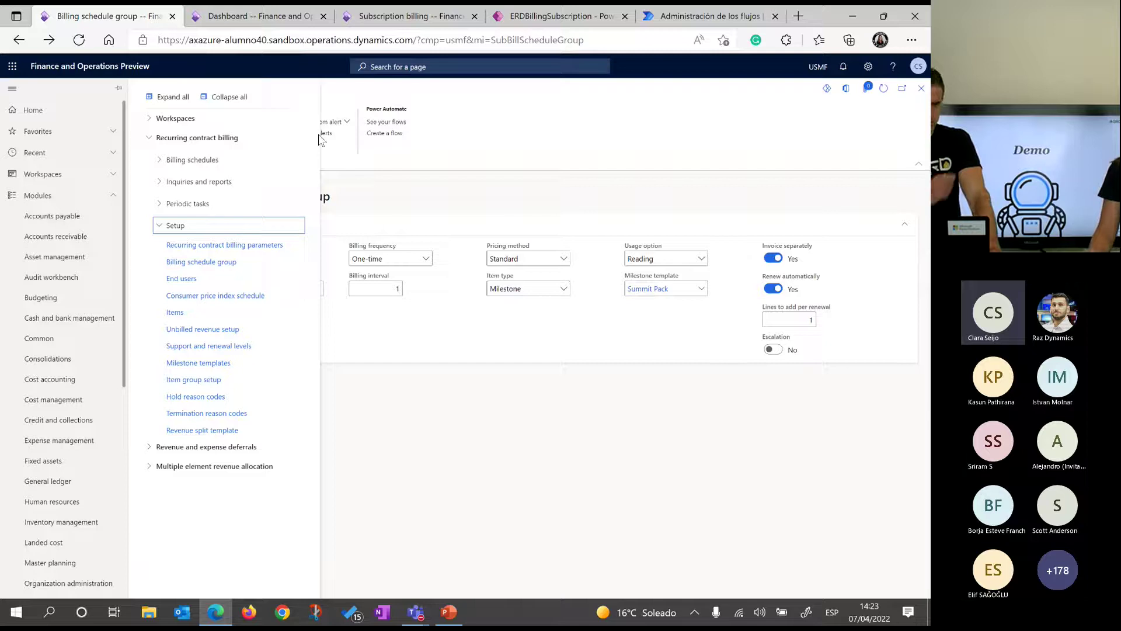
click(185, 120)
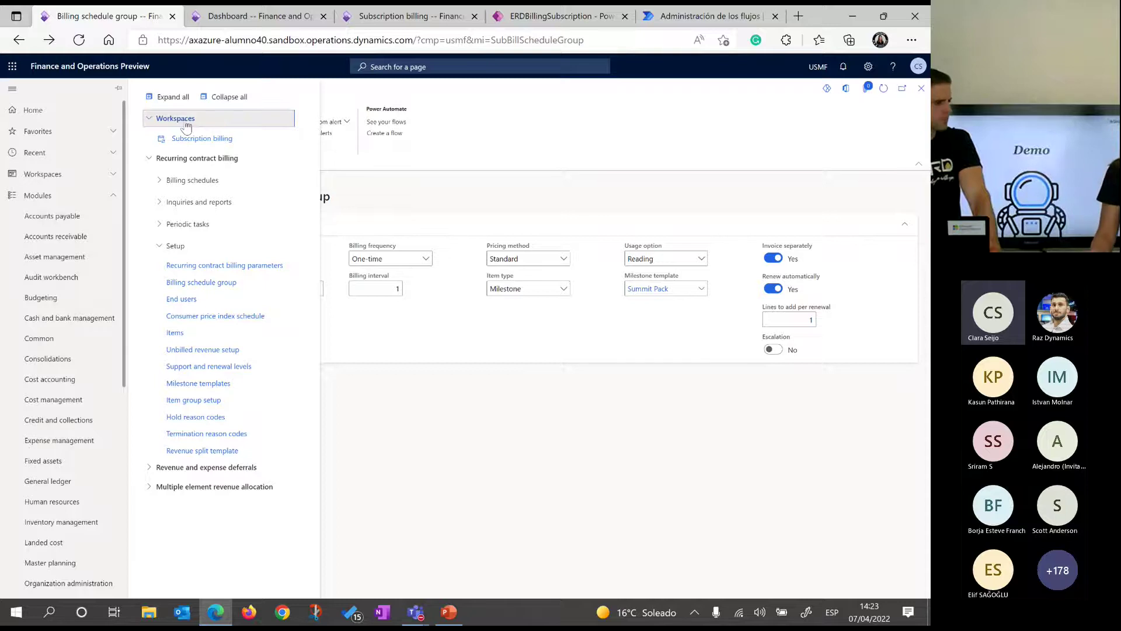
click(220, 140)
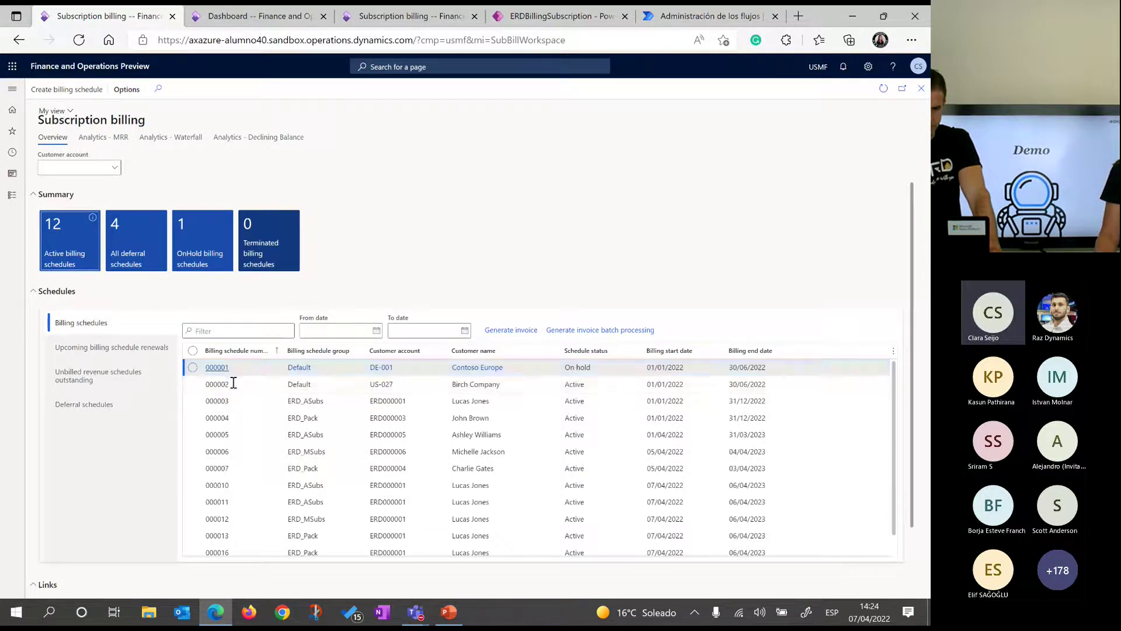
scroll(272, 429, down, 1)
scroll(272, 430, up, 1)
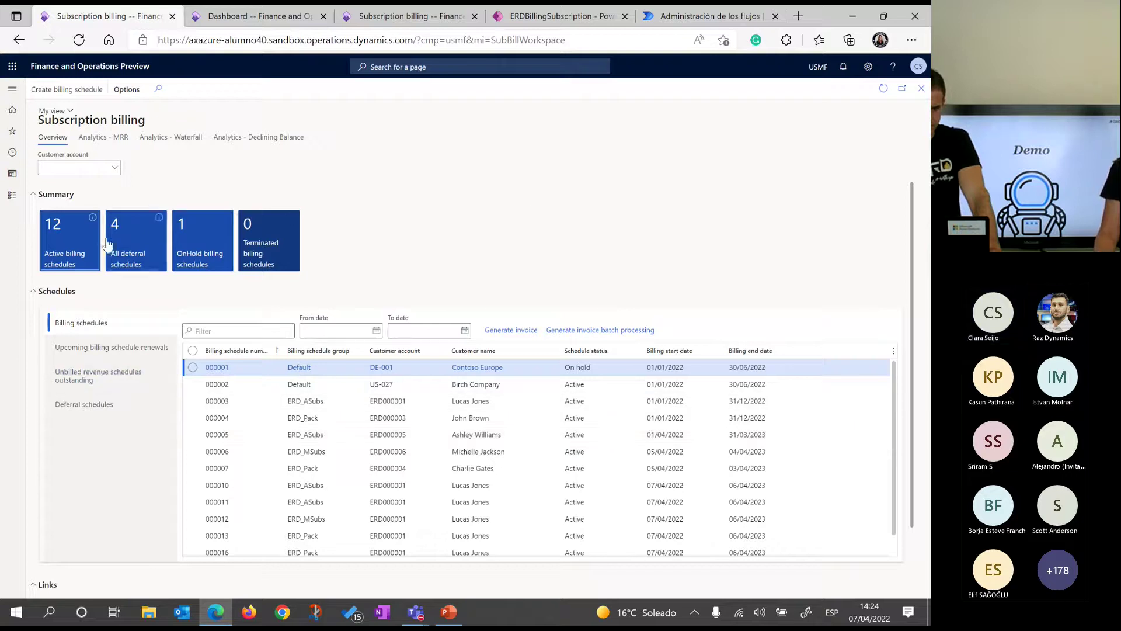
- Start a new billing schedule with the ERD_ASubs group and the account of the fourth customer in the lookup
click(87, 93)
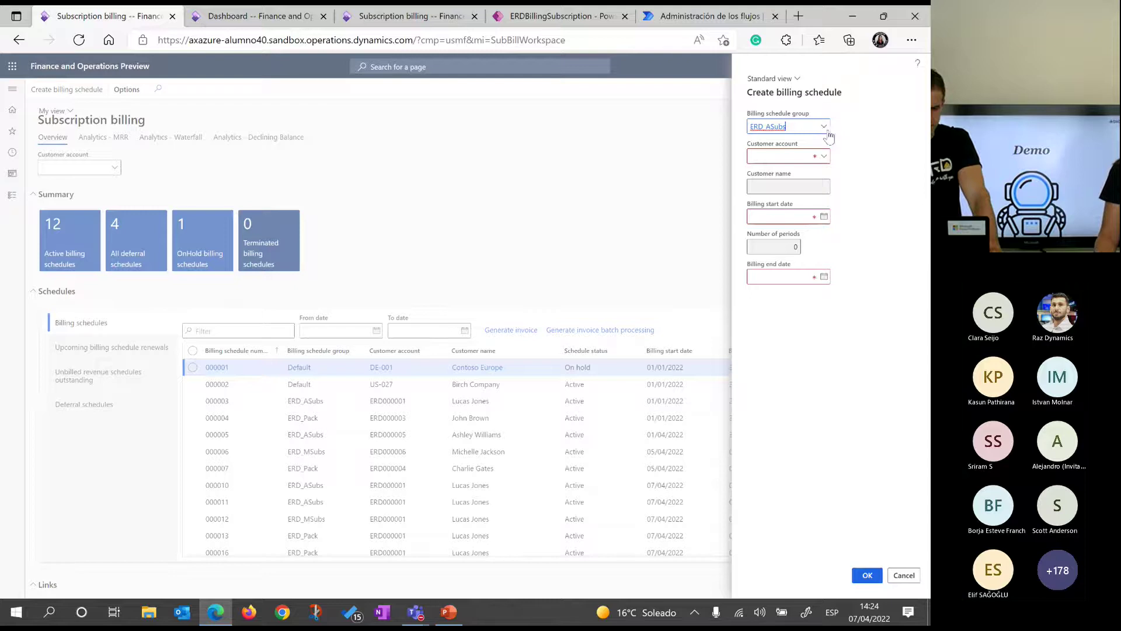
click(824, 126)
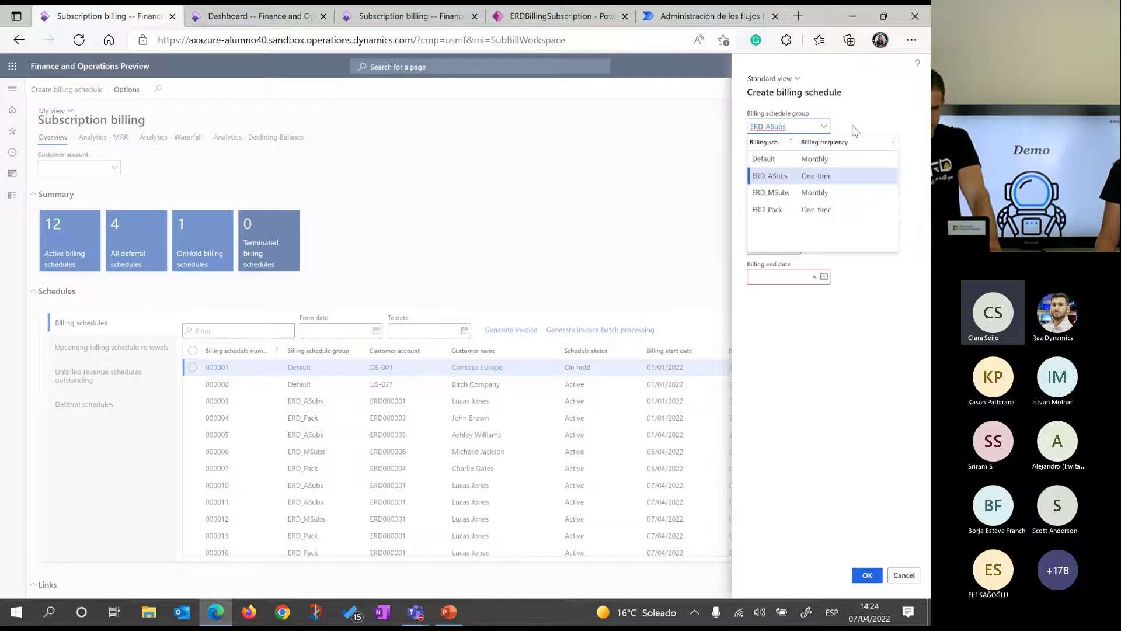
click(840, 177)
click(824, 163)
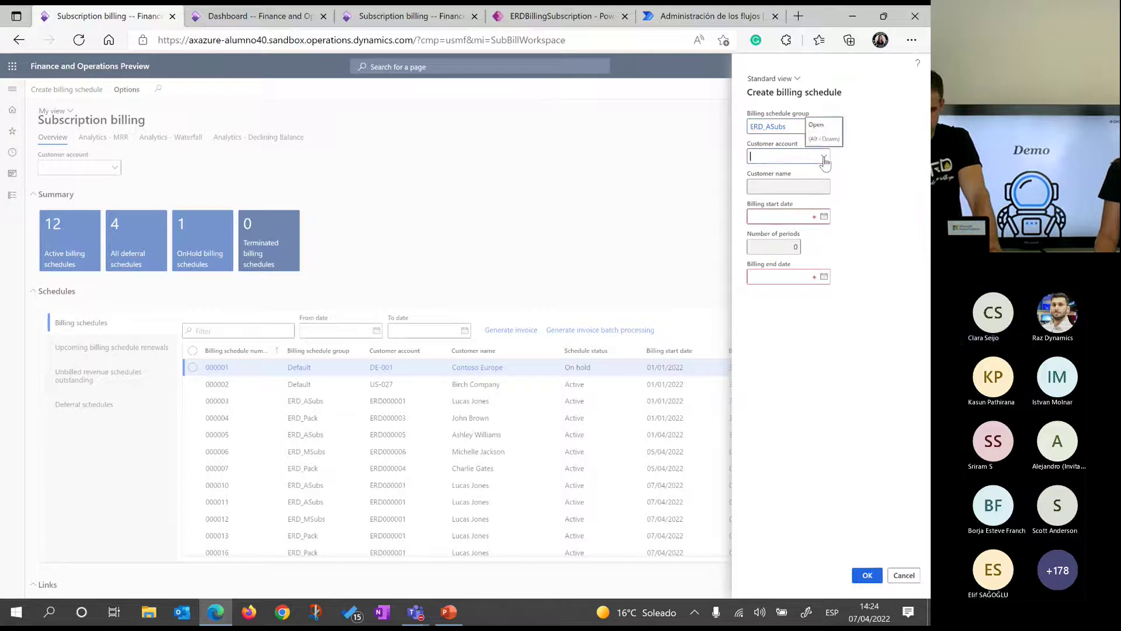
click(825, 163)
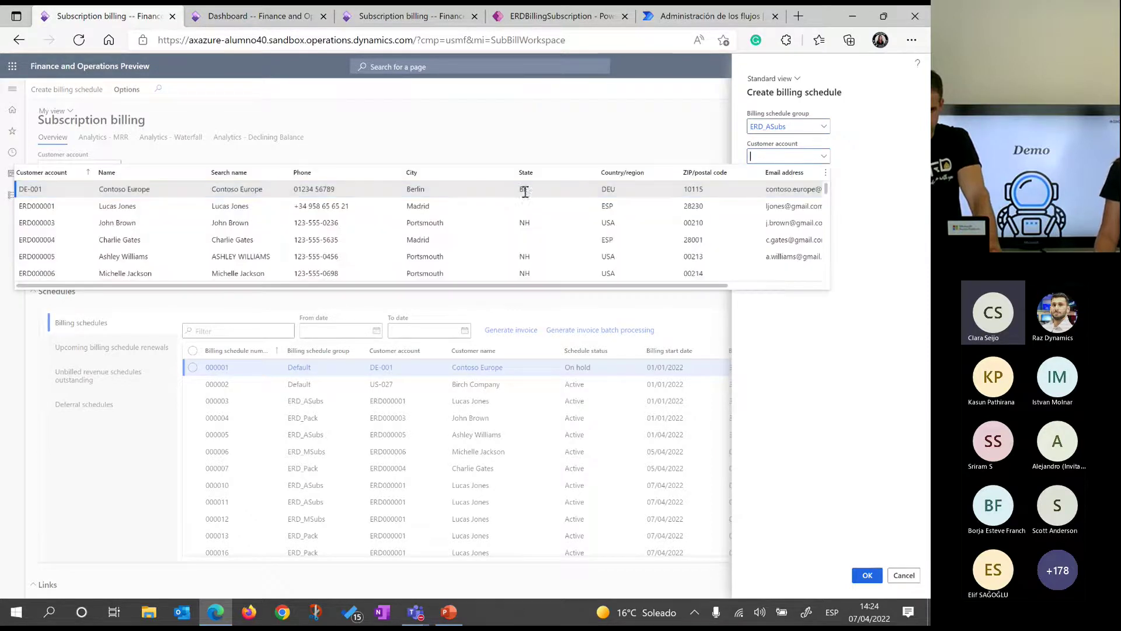
click(345, 240)
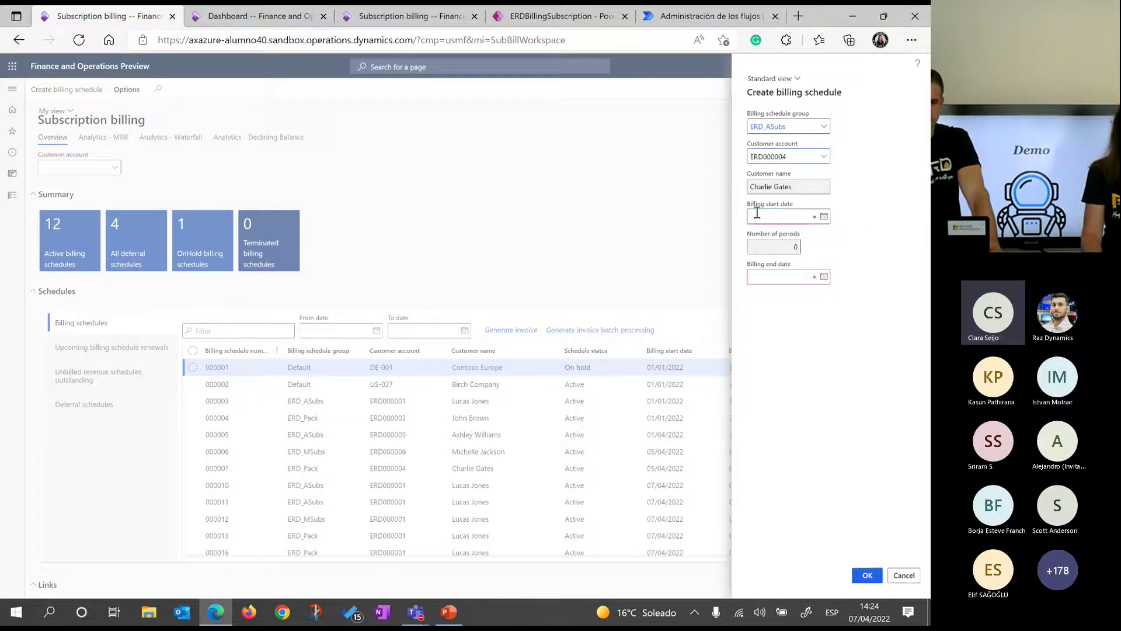
- Set the billing start date to 07/04/2022 and the end date to 06/03/2023, and create the schedule
click(824, 217)
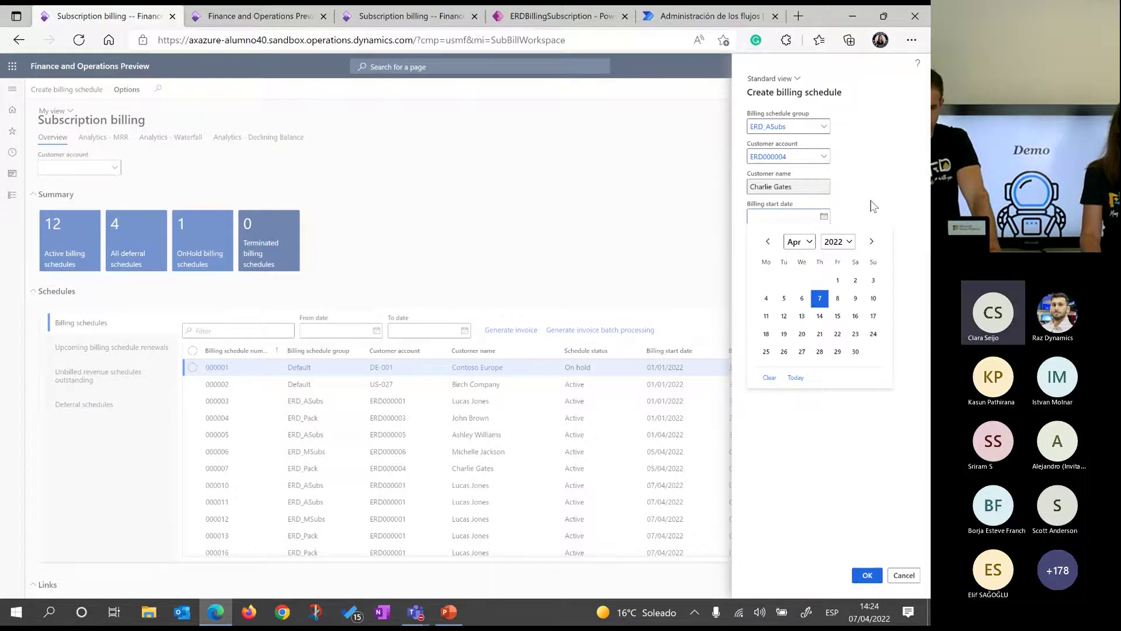
click(820, 299)
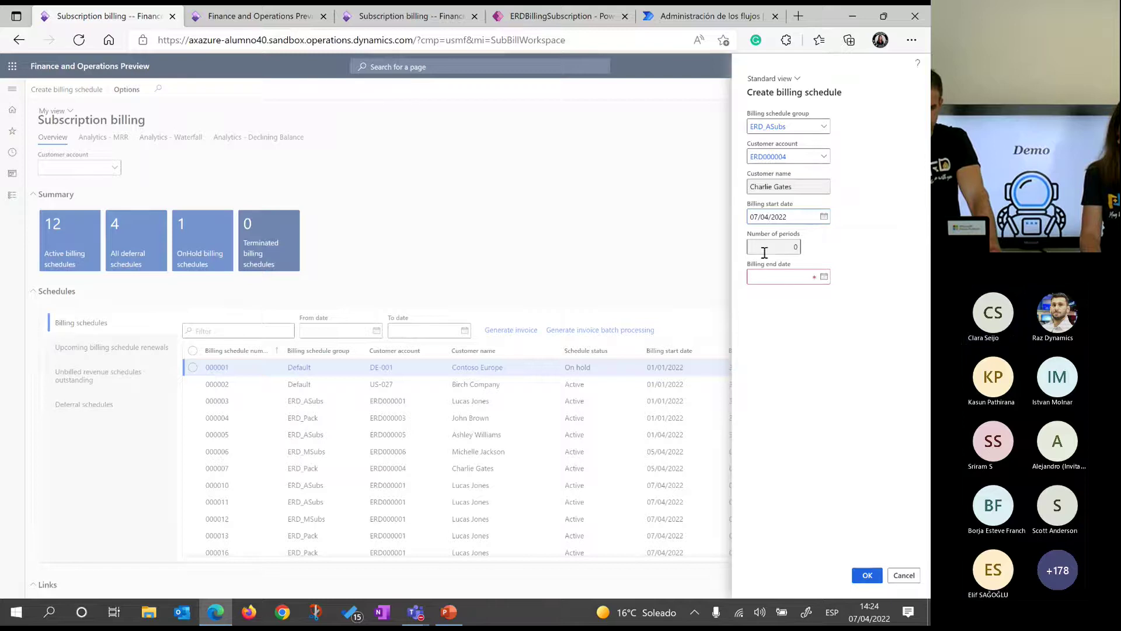
click(786, 280)
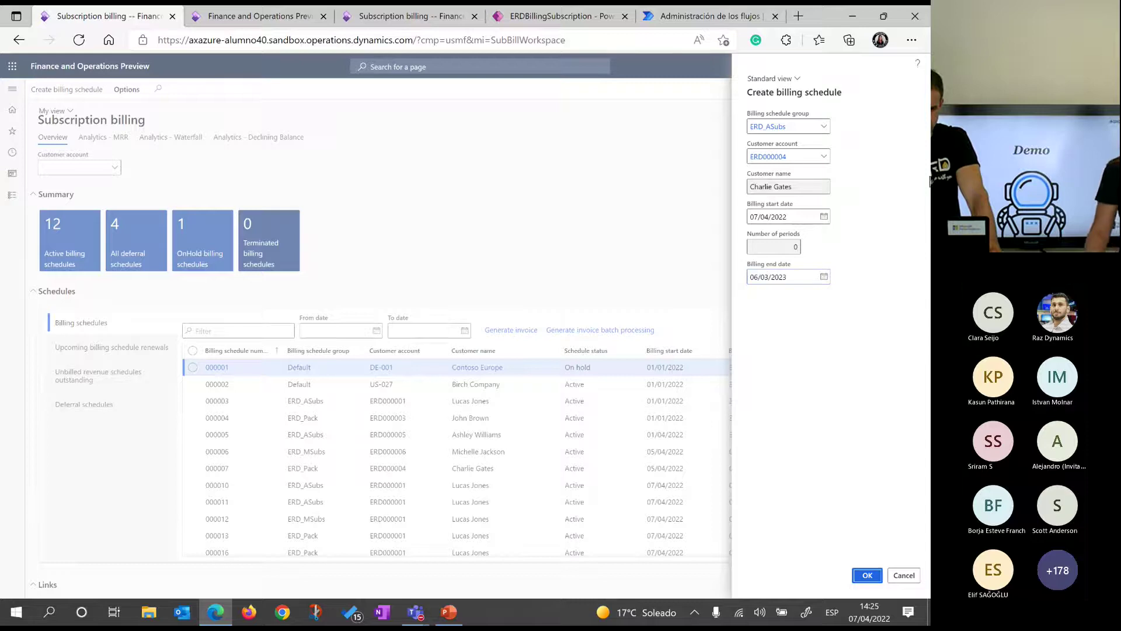
click(869, 576)
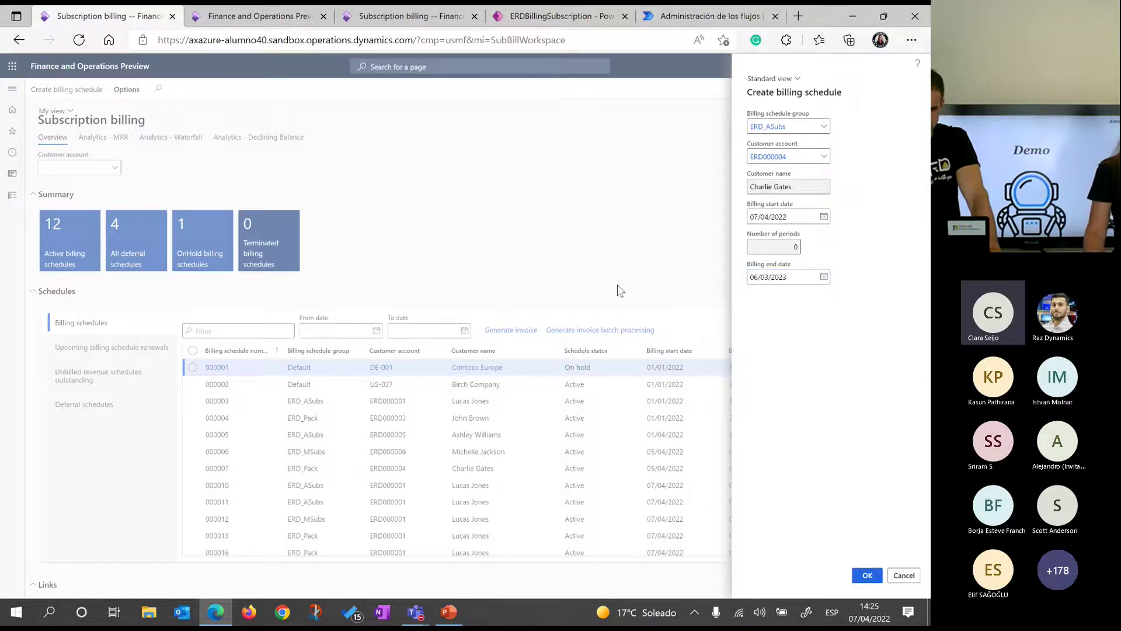
- Open the newly created billing schedule for editing and enter the description "Annual sub ERD"
scroll(333, 428, down, 3)
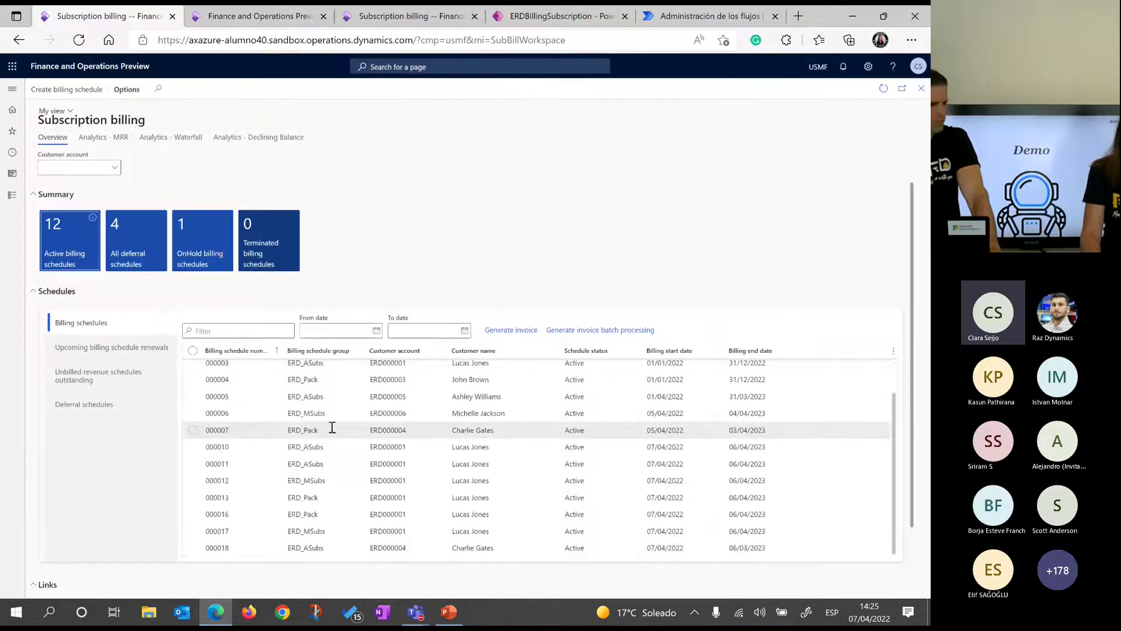
click(214, 548)
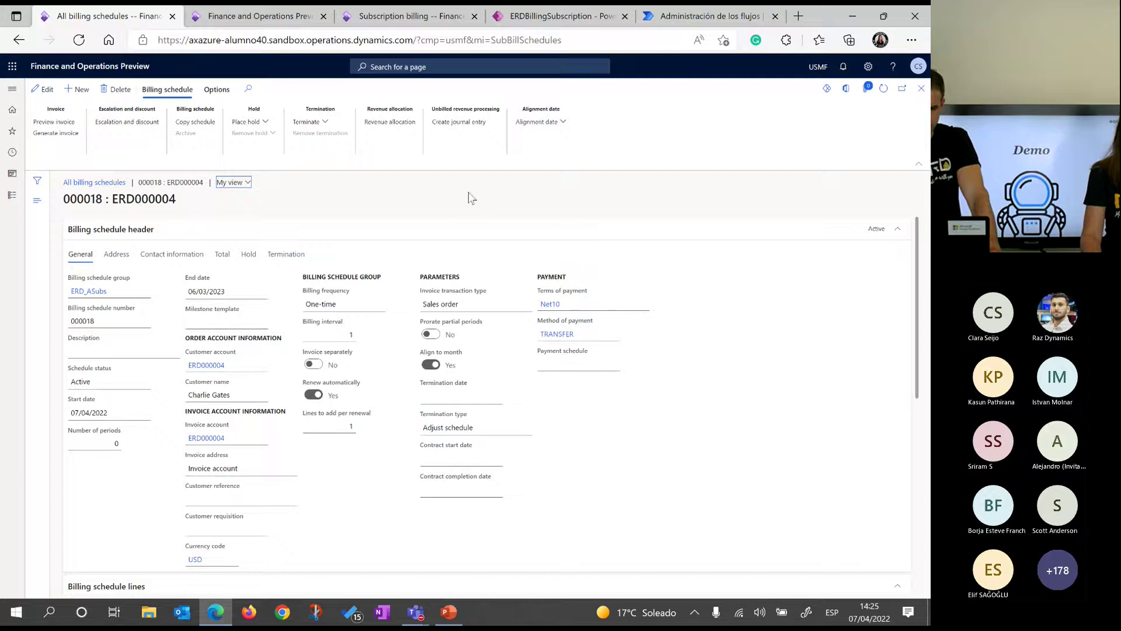
click(43, 89)
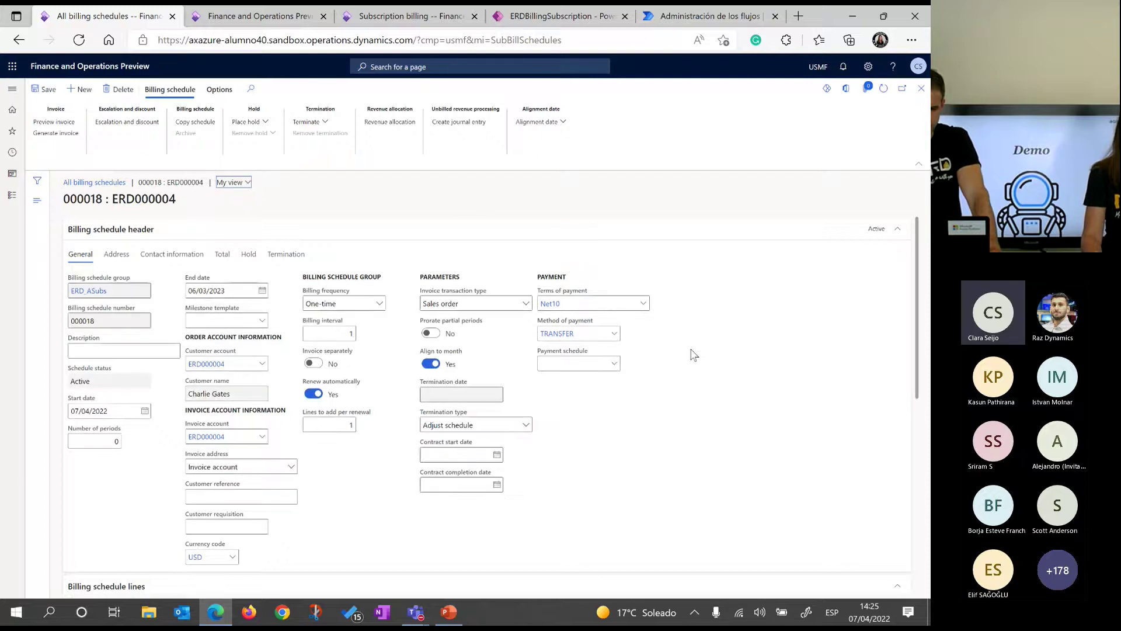
click(153, 349)
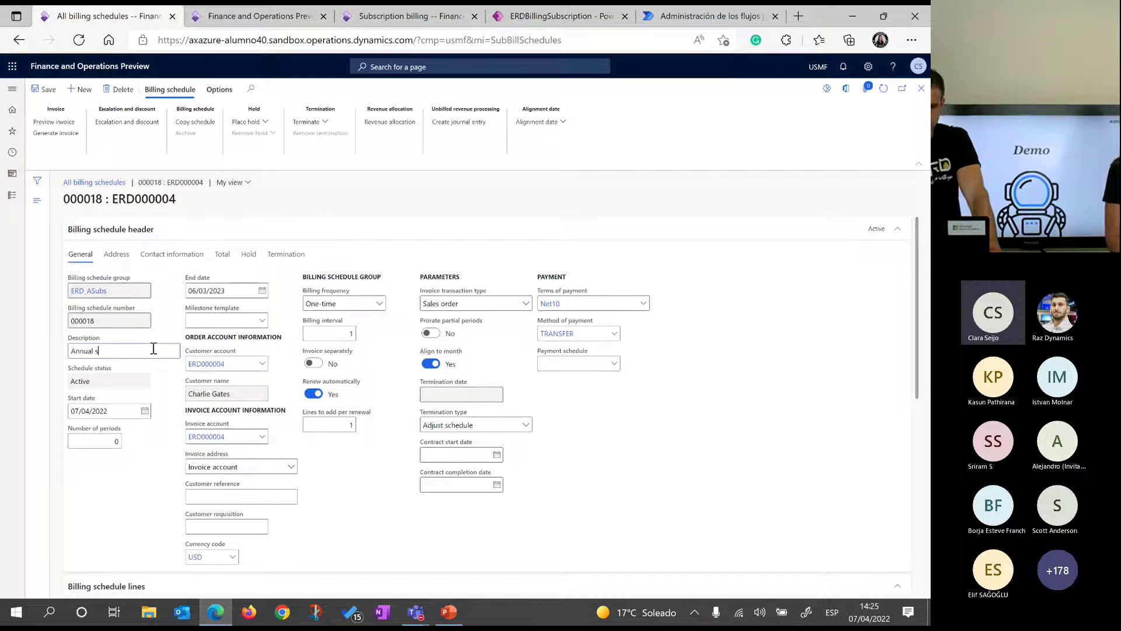
text(Annual sub ERD)
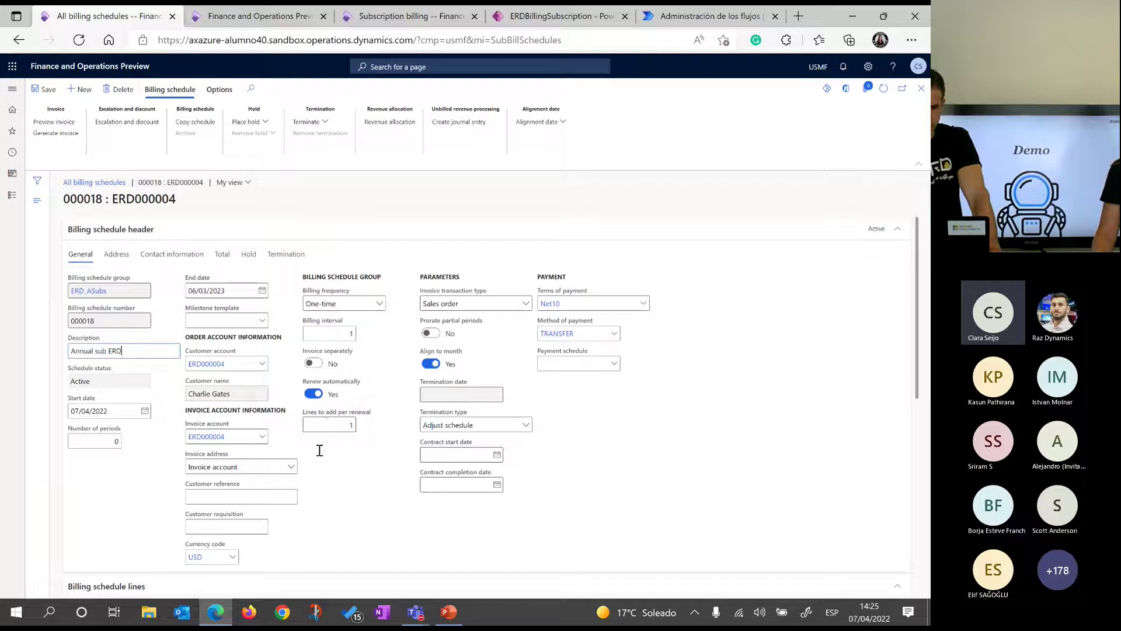
- Try setting the billing schedule's number of periods to 12
click(108, 441)
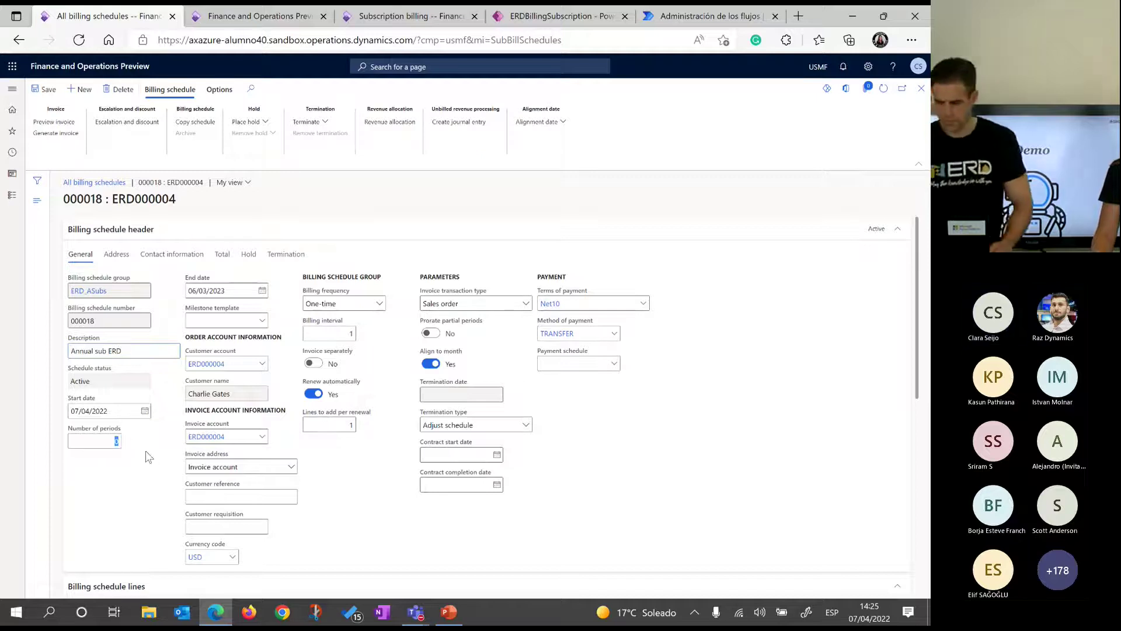
text(12)
key(Tab)
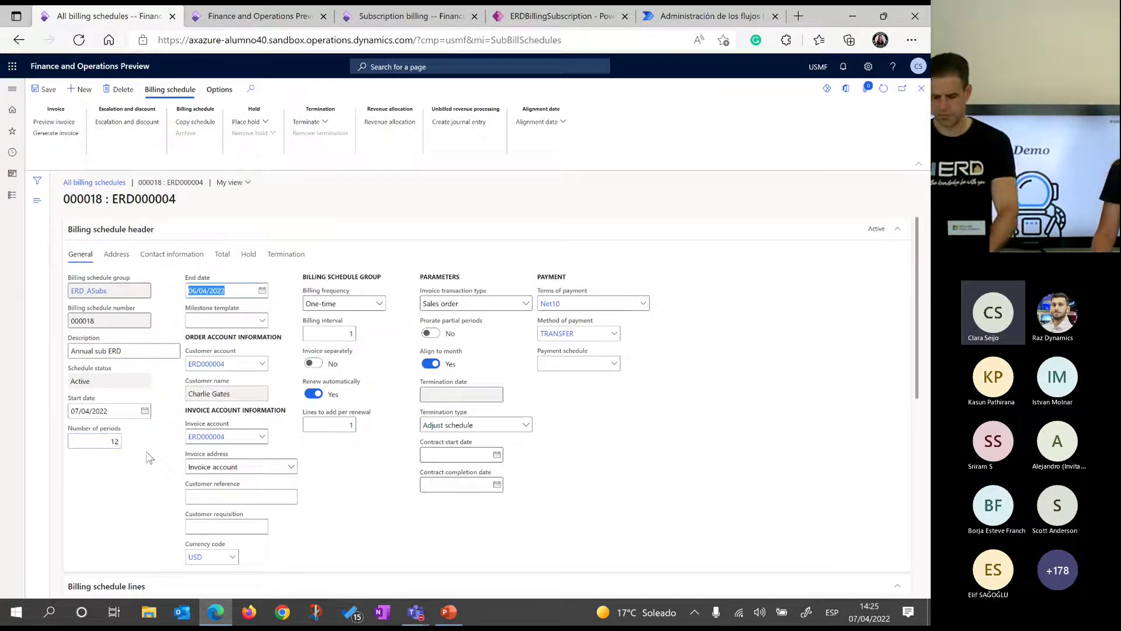
- Set the billing schedule's end date to 06/04/2023 and open the address details of its header
click(255, 292)
text(3)
click(299, 308)
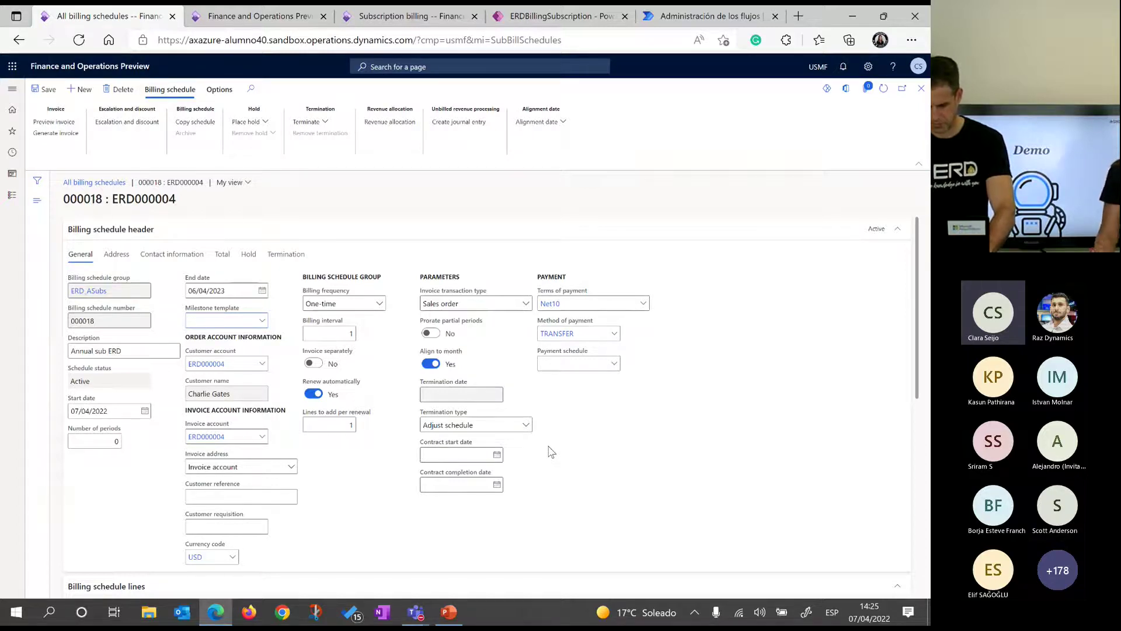
click(116, 254)
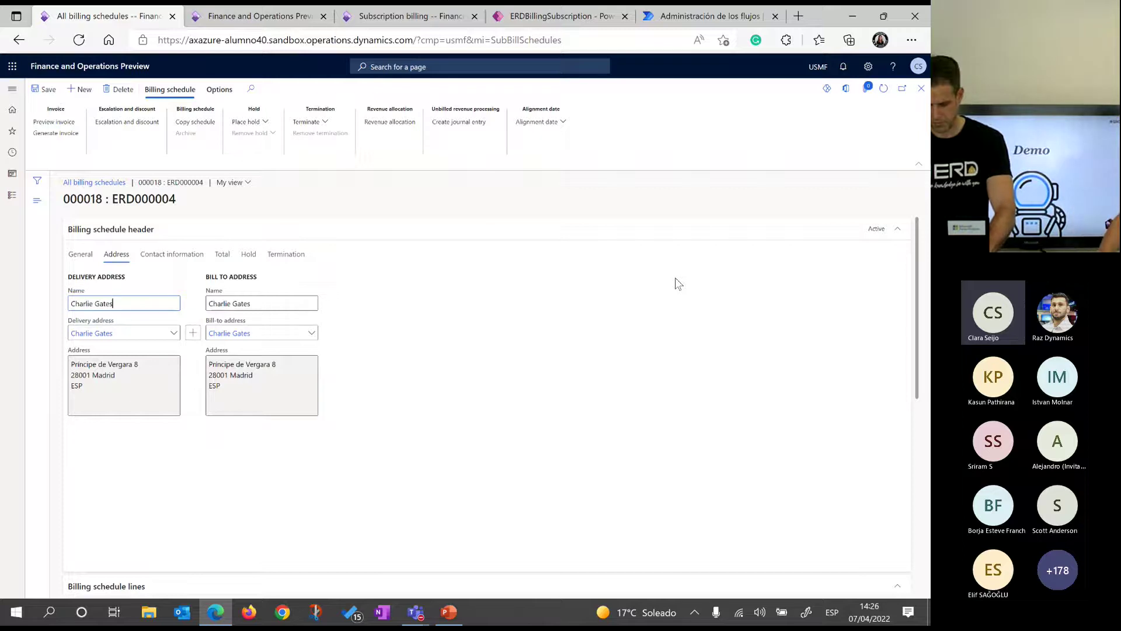
- Review the contact information and total amounts of the billing schedule header, return to its general details, and collapse the header
click(174, 255)
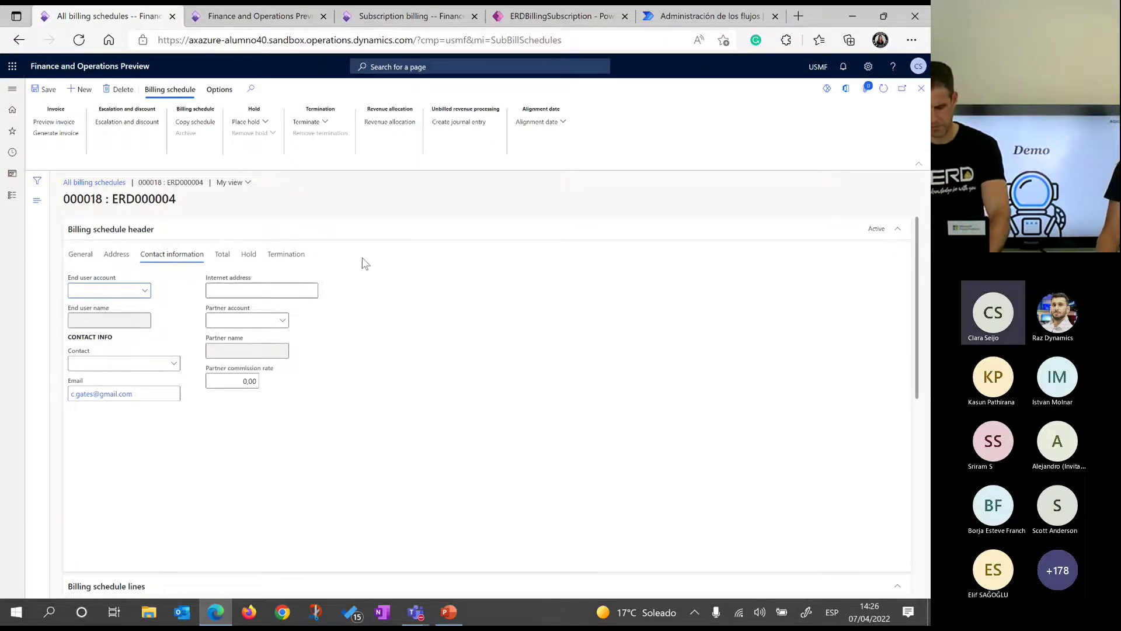
click(222, 257)
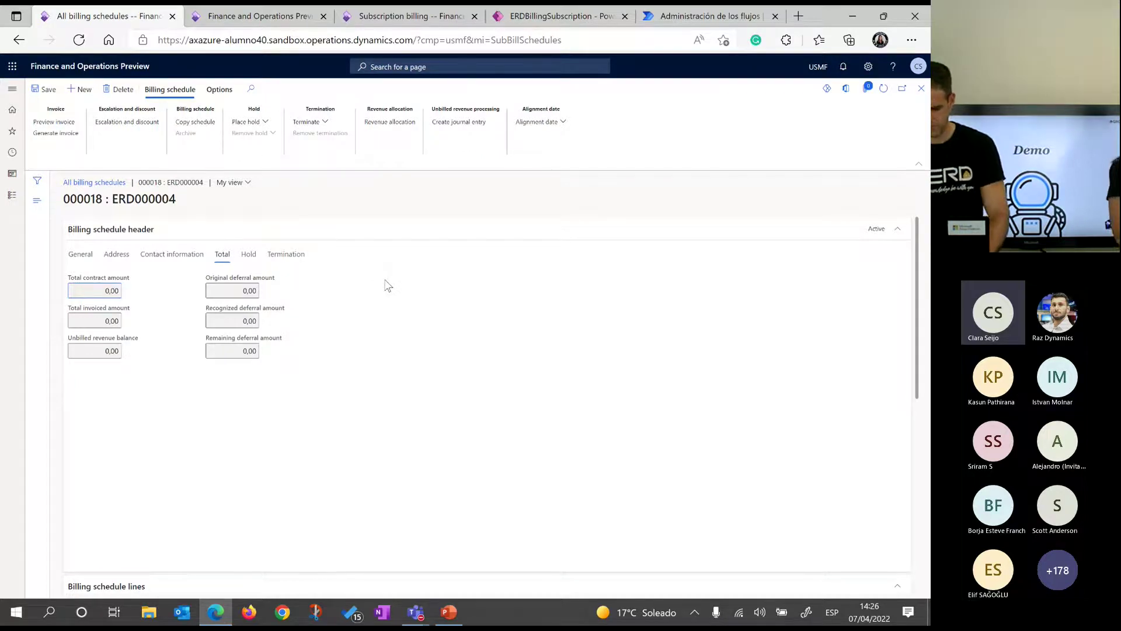
click(81, 261)
click(898, 234)
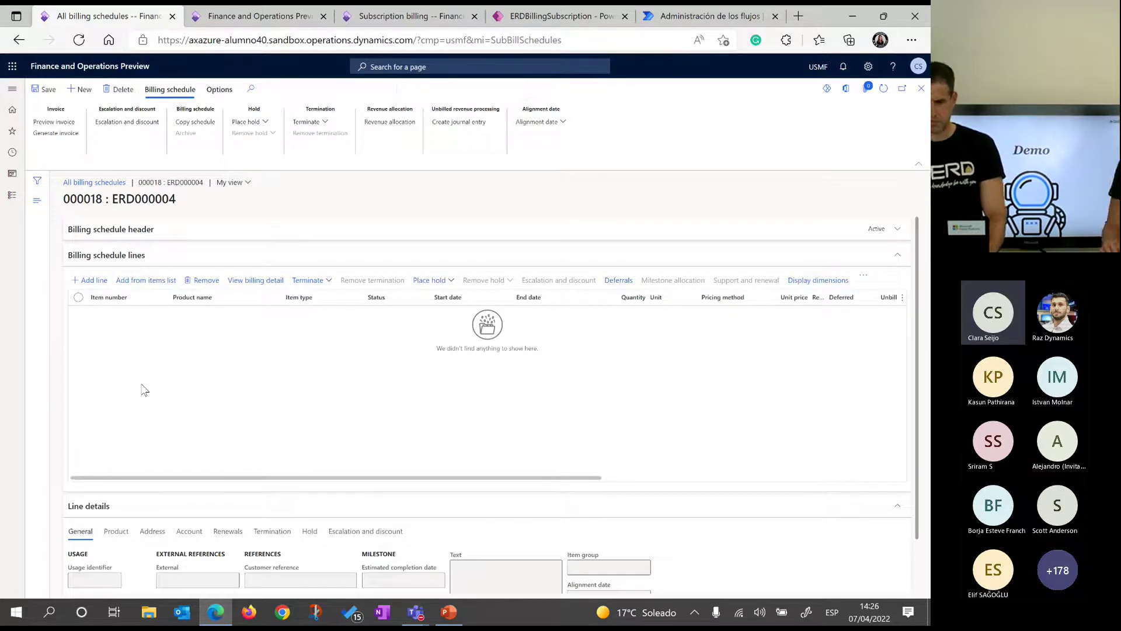
- Add a billing schedule line for item ERD_AnnualSubs and set its item type to Standard
click(92, 283)
text(er)
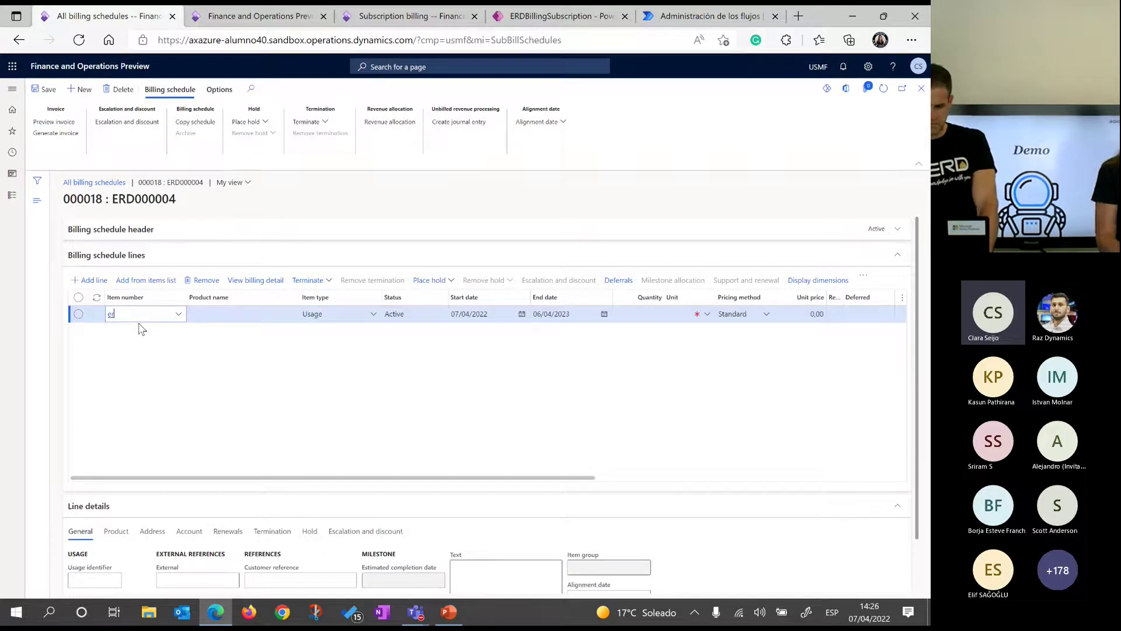
text(d_)
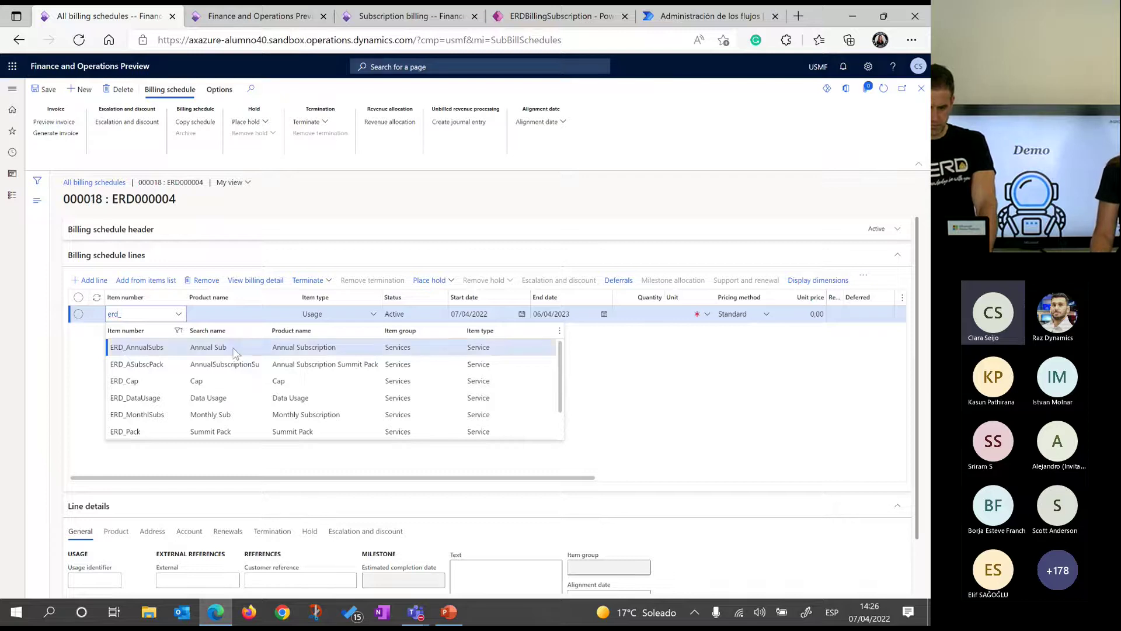
click(235, 348)
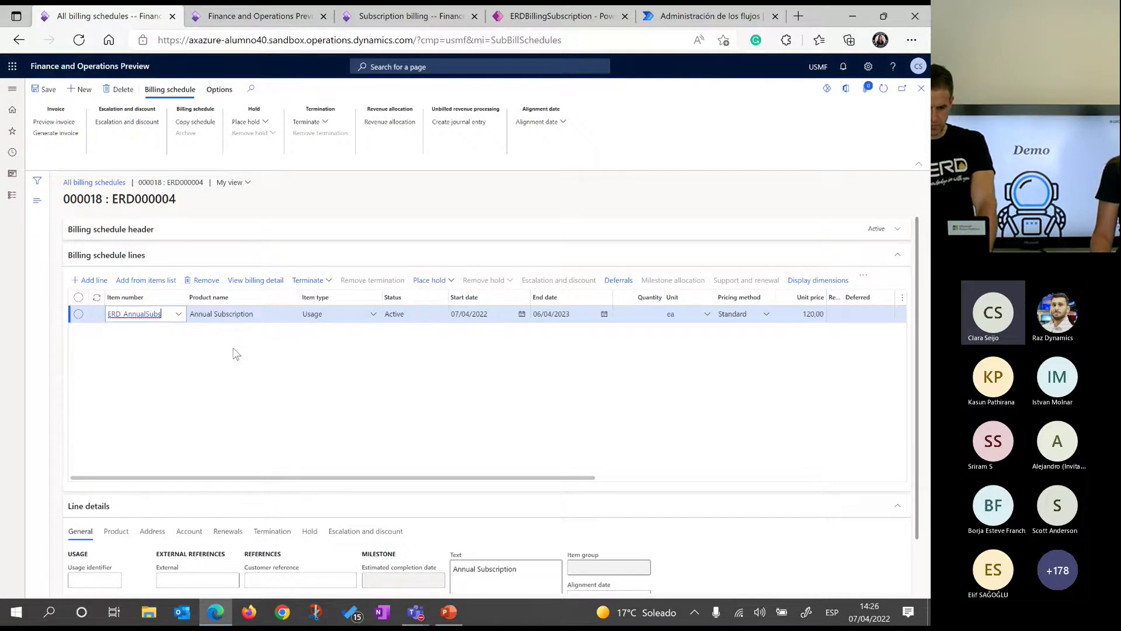
click(373, 316)
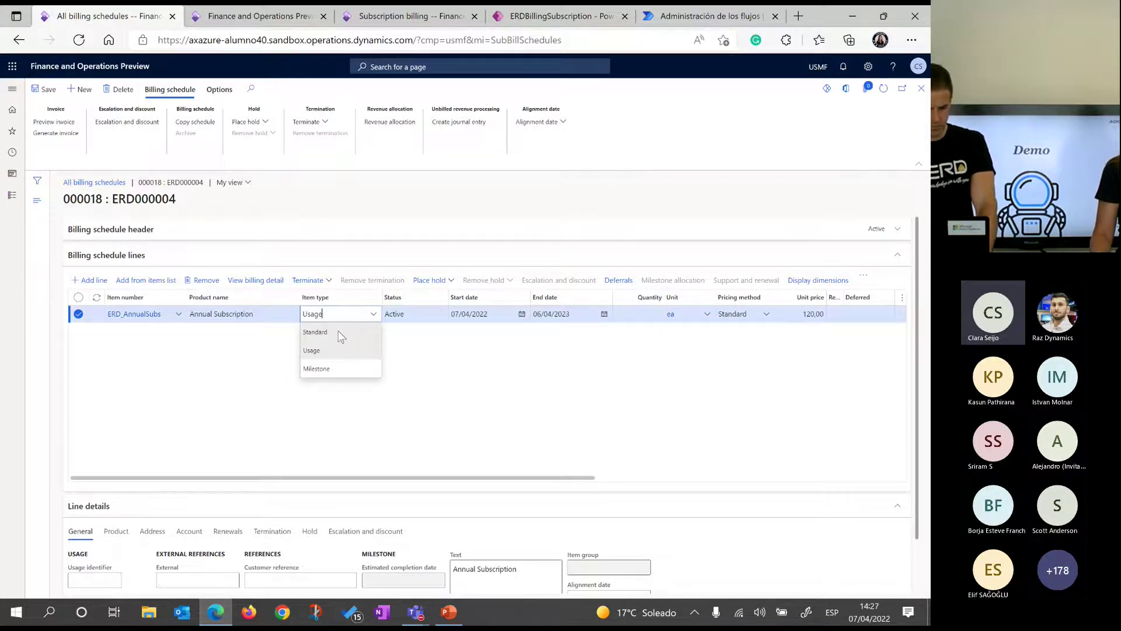
click(341, 333)
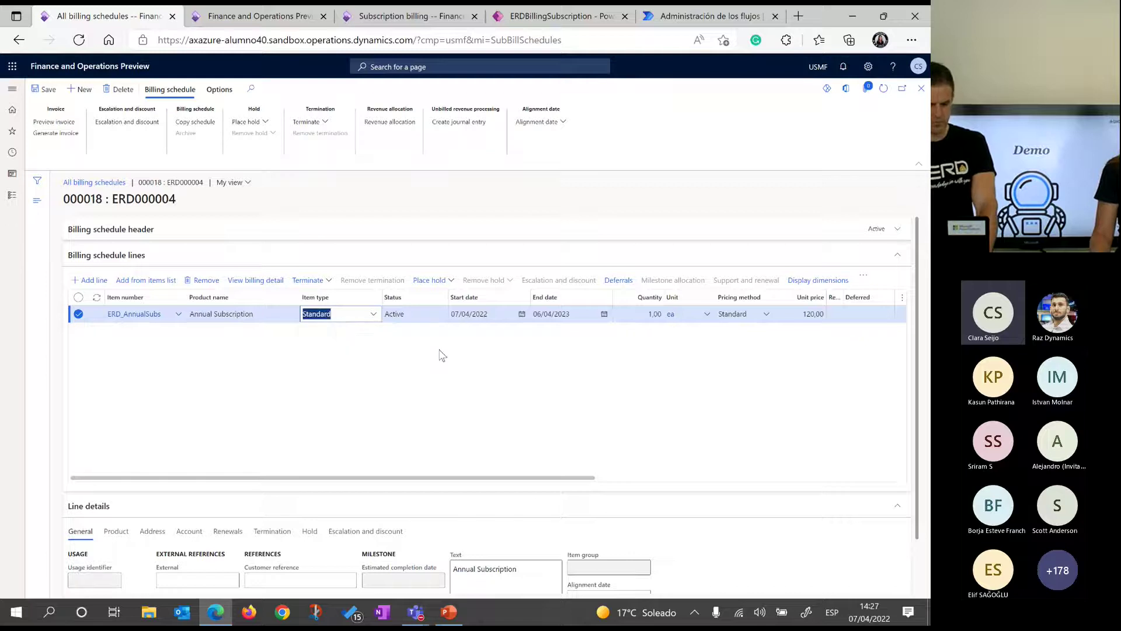
- Examine the pricing and billing columns of the annual subscription line, including its unit price
drag(485, 481, 668, 481)
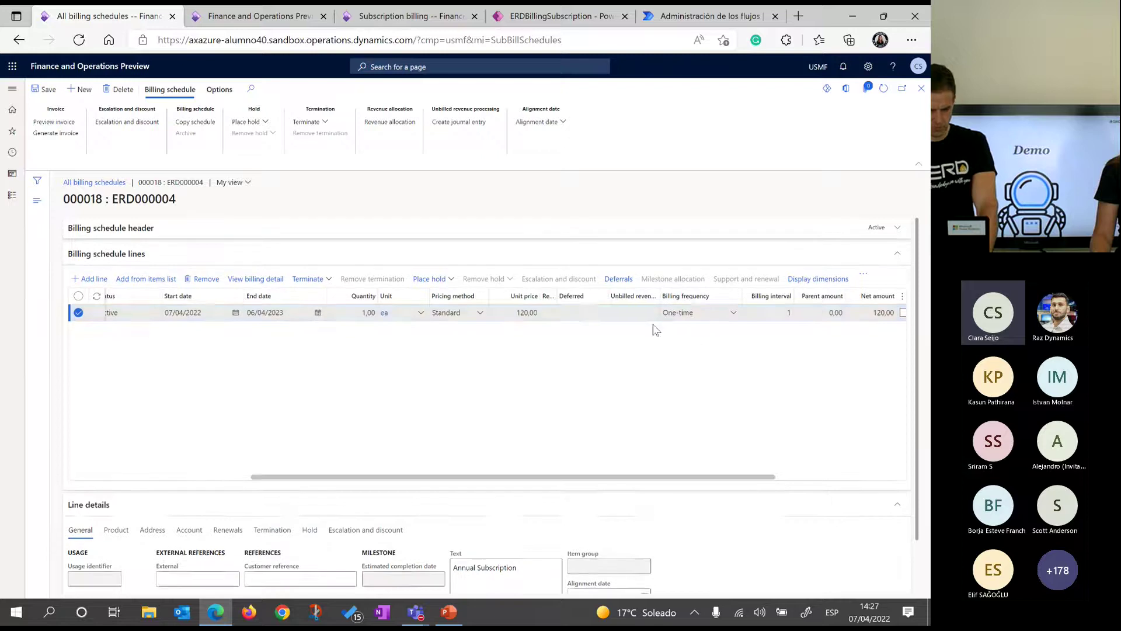
drag(630, 473, 555, 445)
click(703, 307)
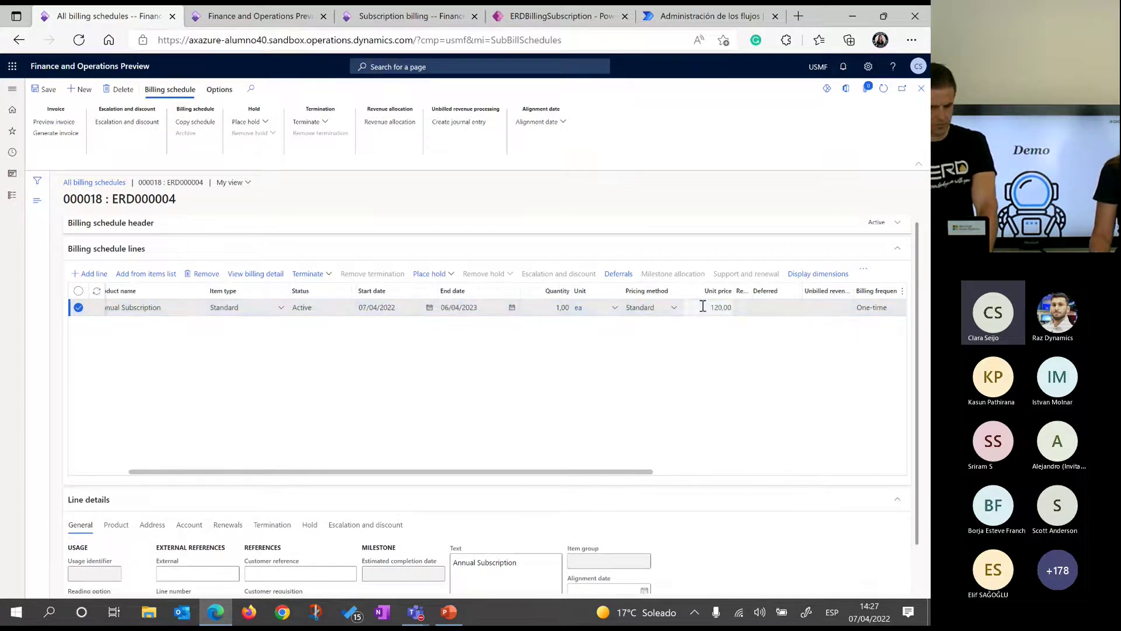
drag(703, 307, 740, 305)
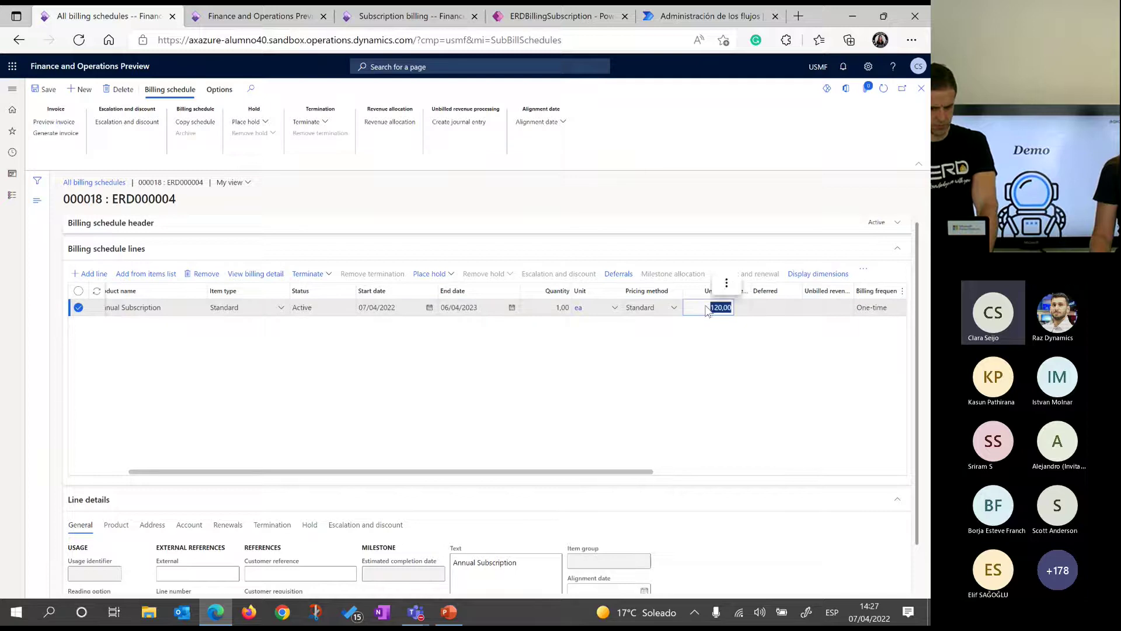
click(703, 307)
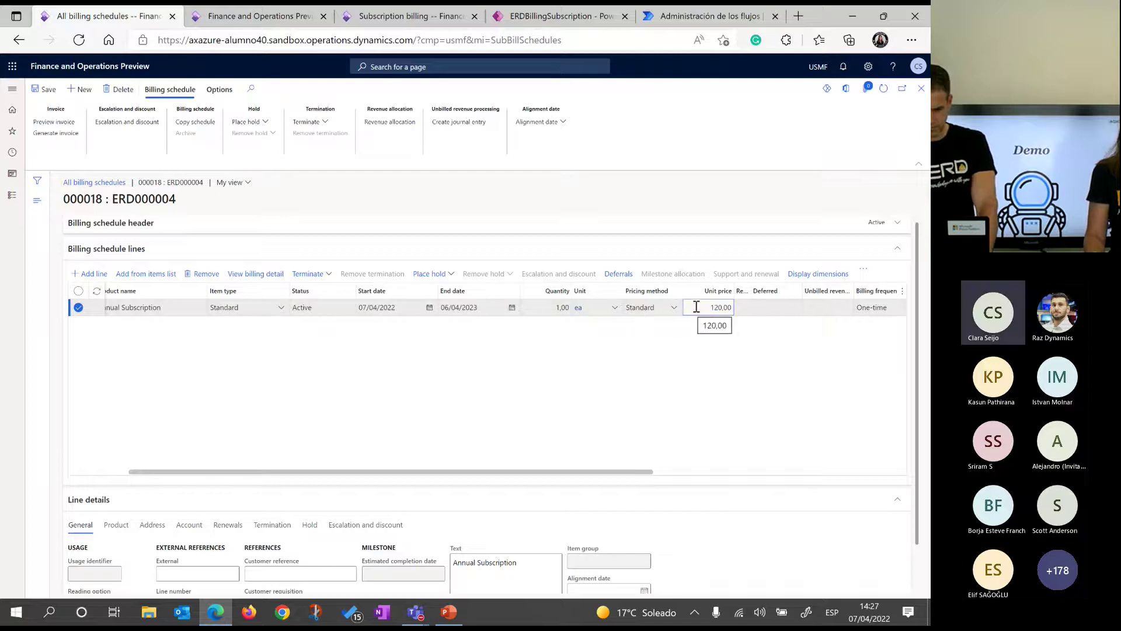
- Try the Flat pricing method on the annual subscription line and set it back to Standard
click(673, 309)
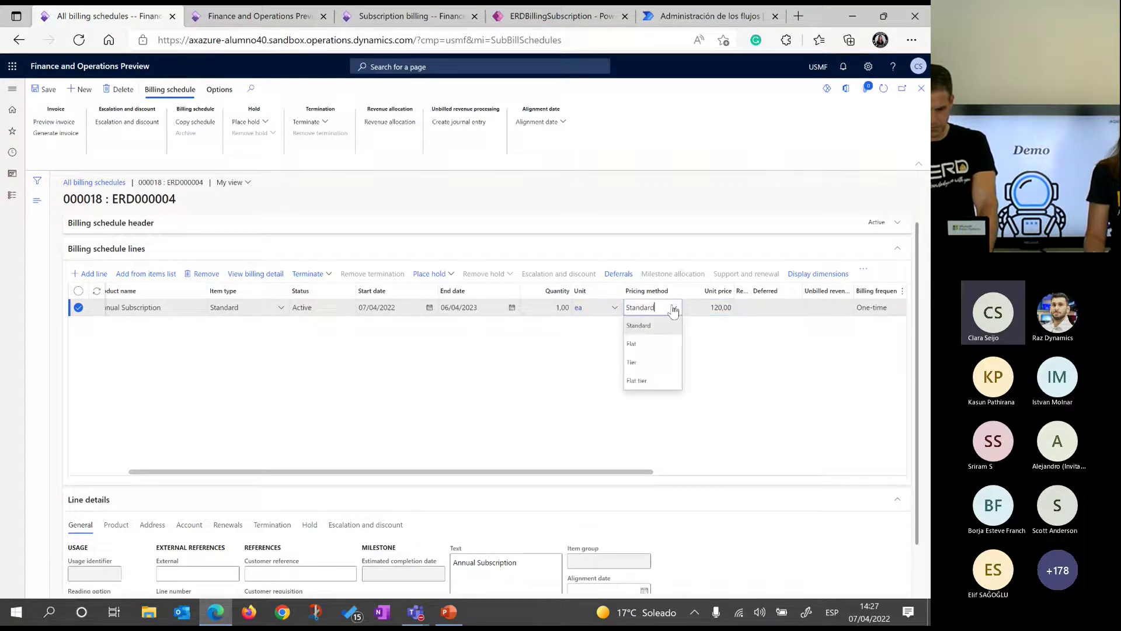
click(652, 345)
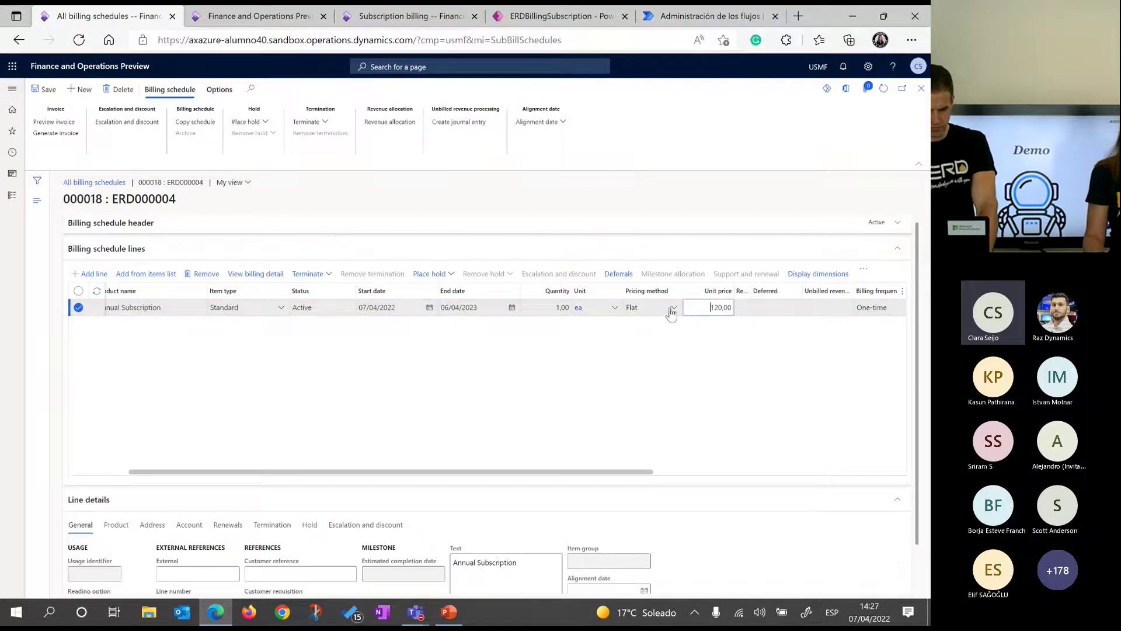
click(673, 310)
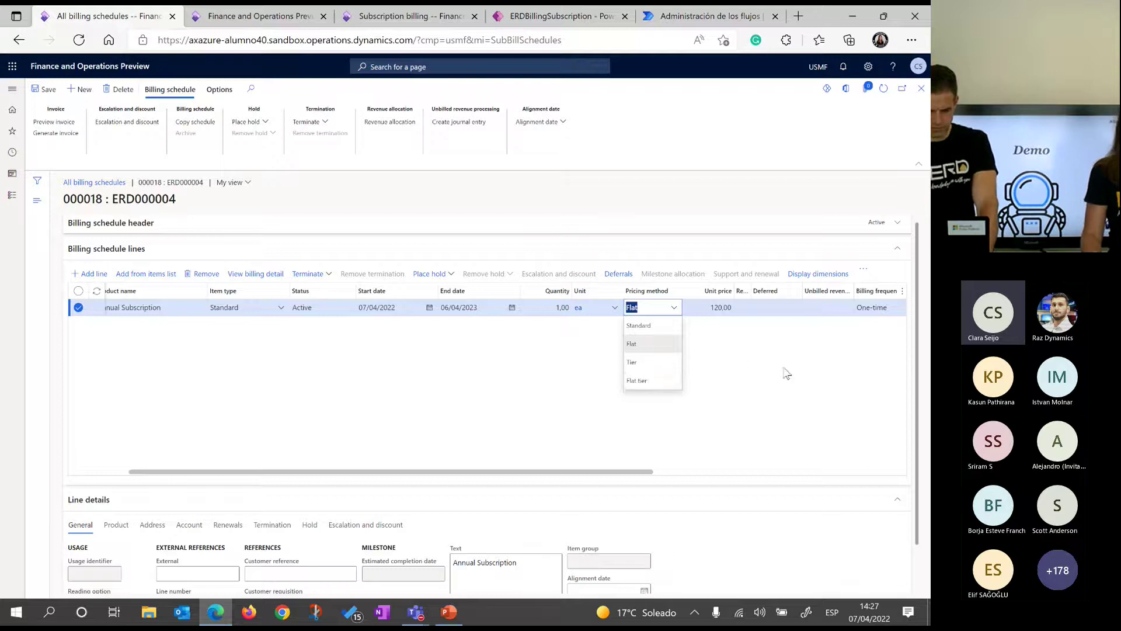
click(655, 326)
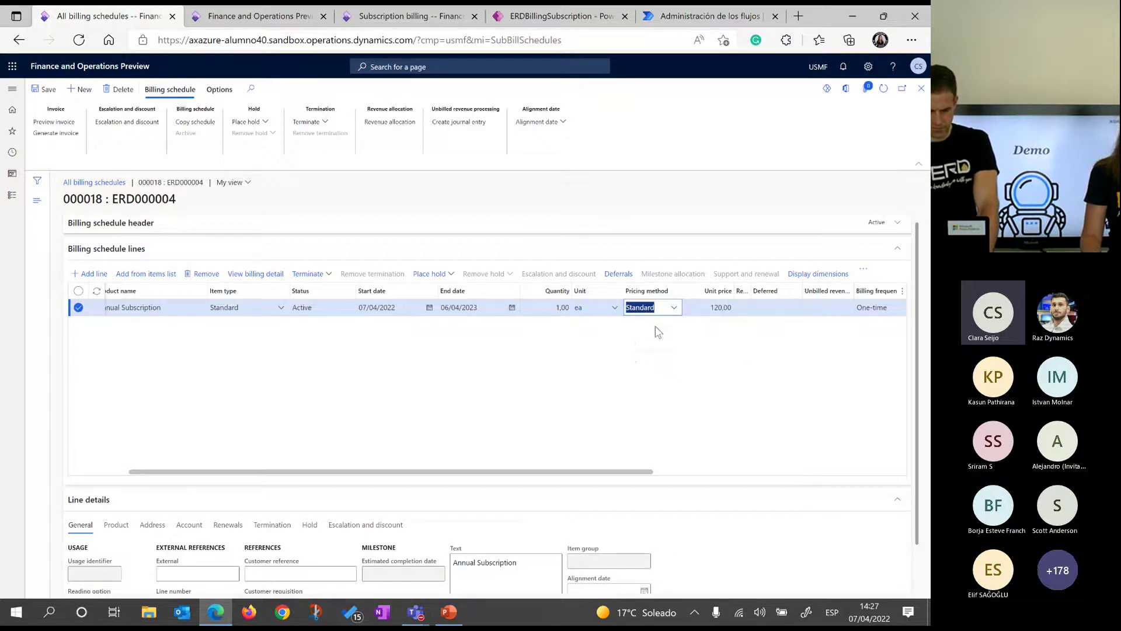
- Review the annual subscription line's deferral settings and available schedule templates, and view its billing detail
drag(274, 470, 212, 471)
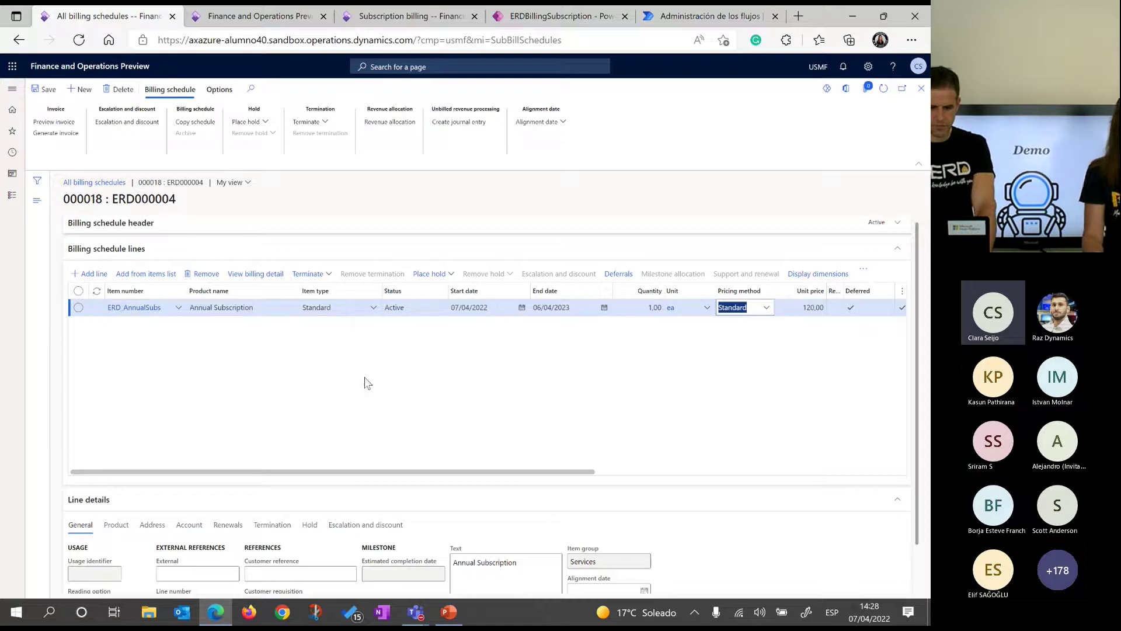
scroll(605, 433, right, 5)
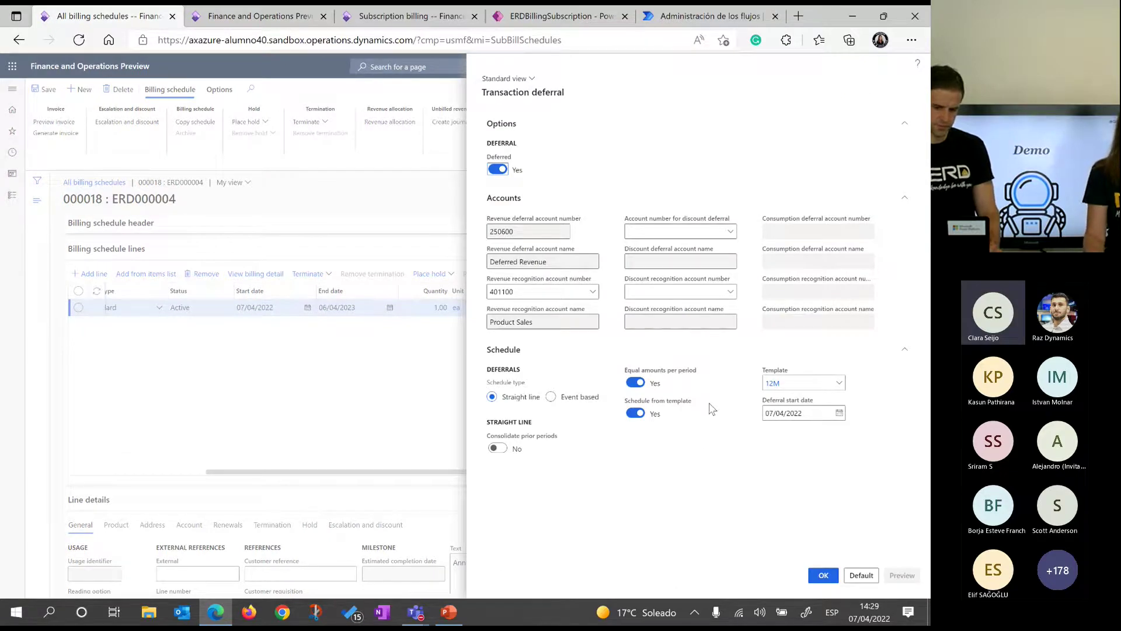
click(841, 385)
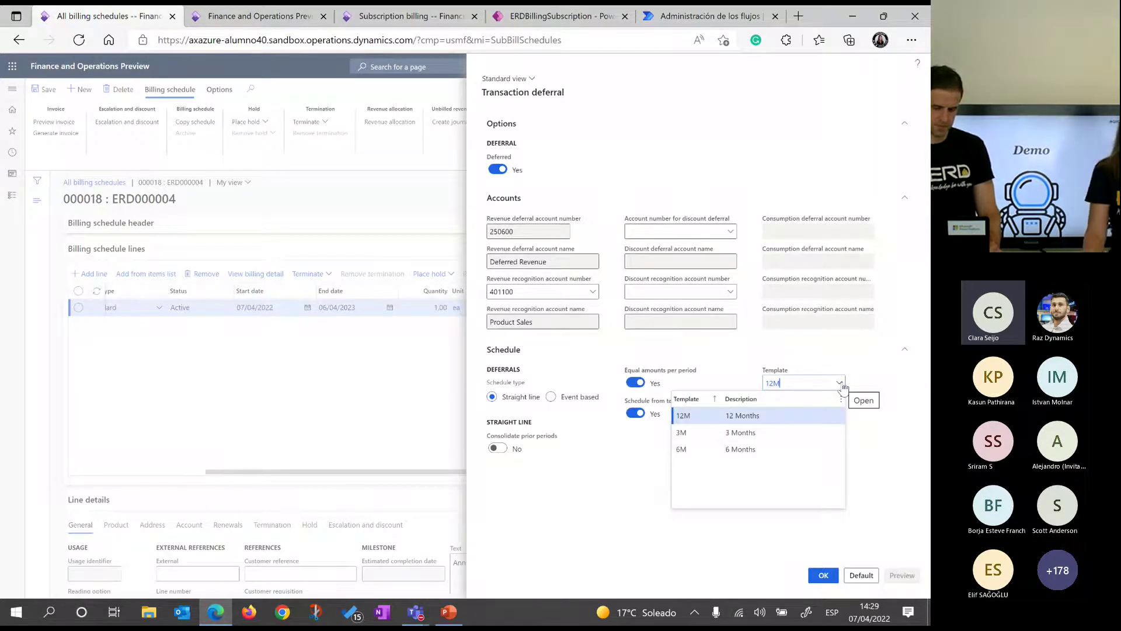
click(864, 359)
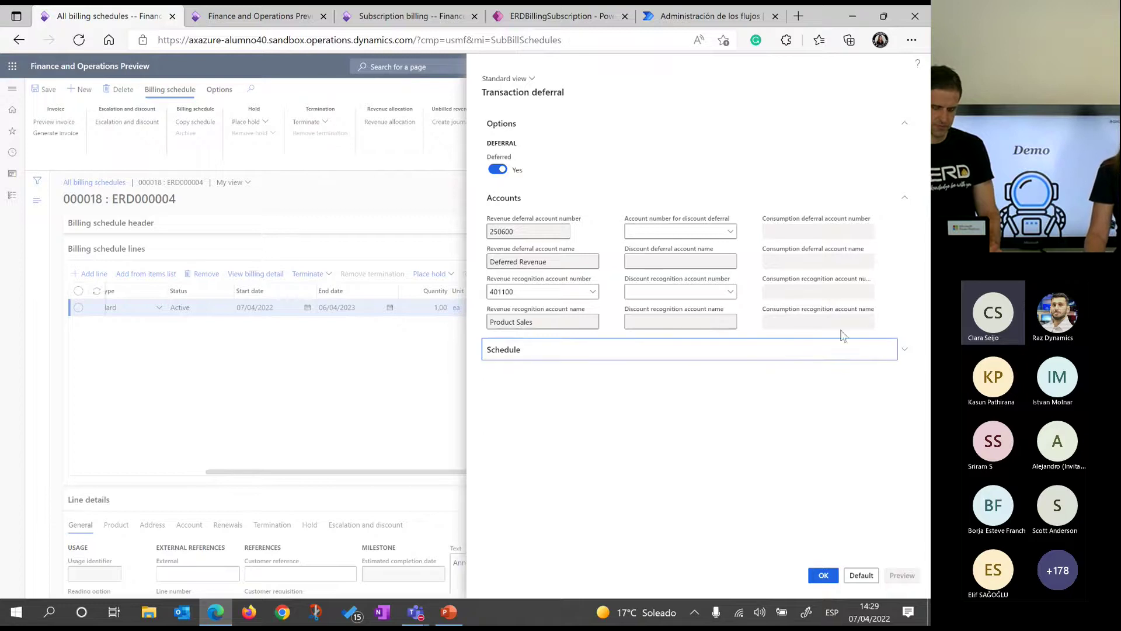
click(584, 351)
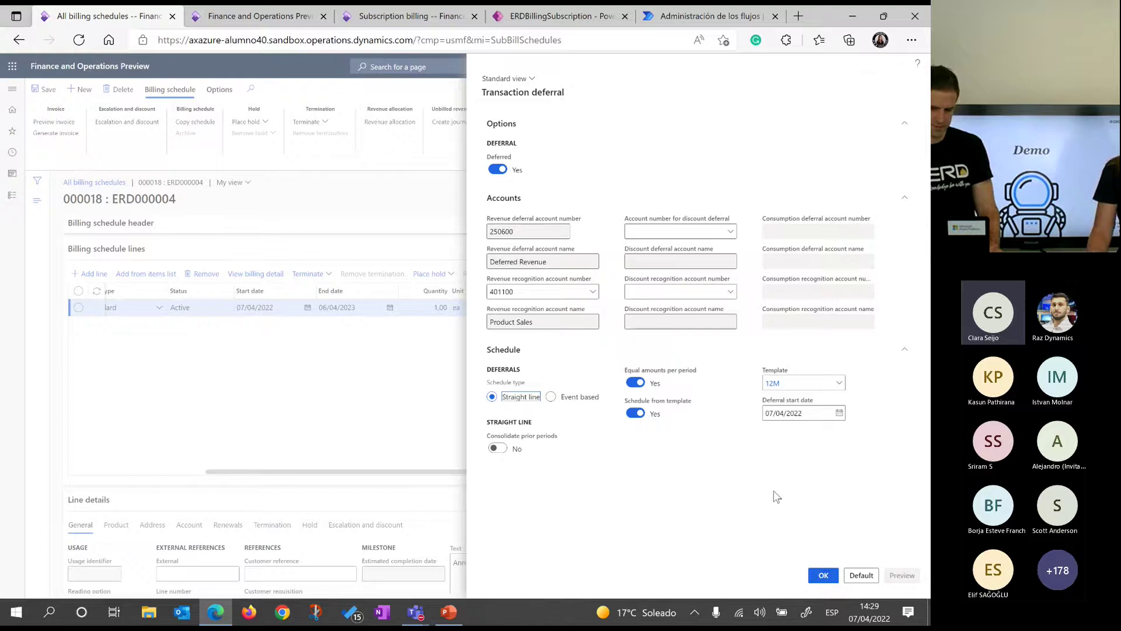
click(824, 576)
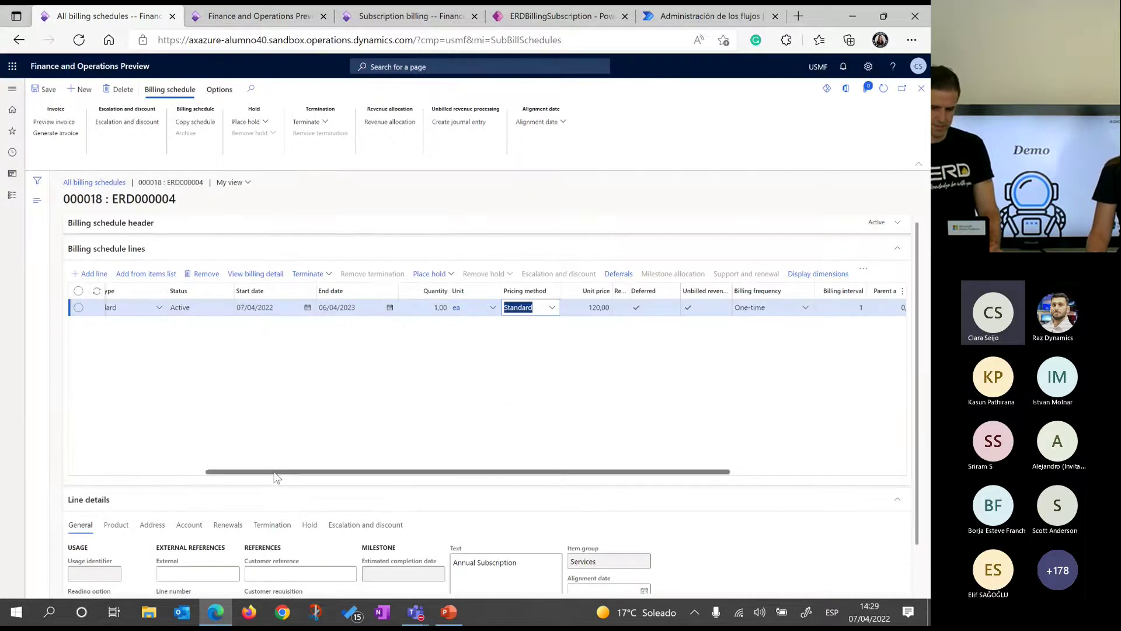
scroll(274, 475, left, 5)
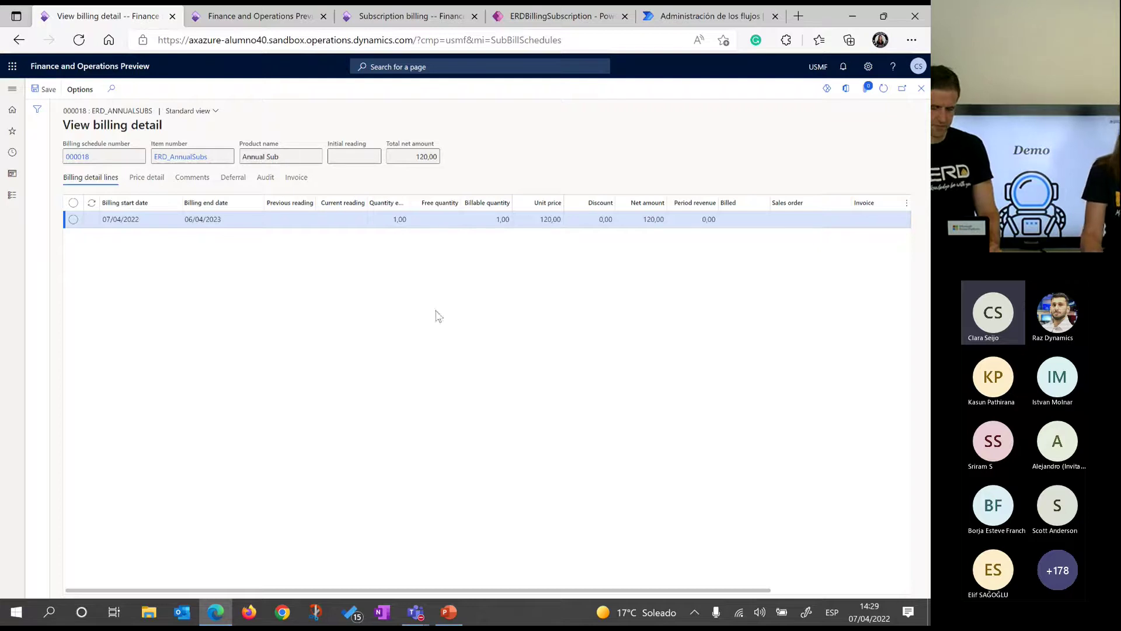
click(922, 88)
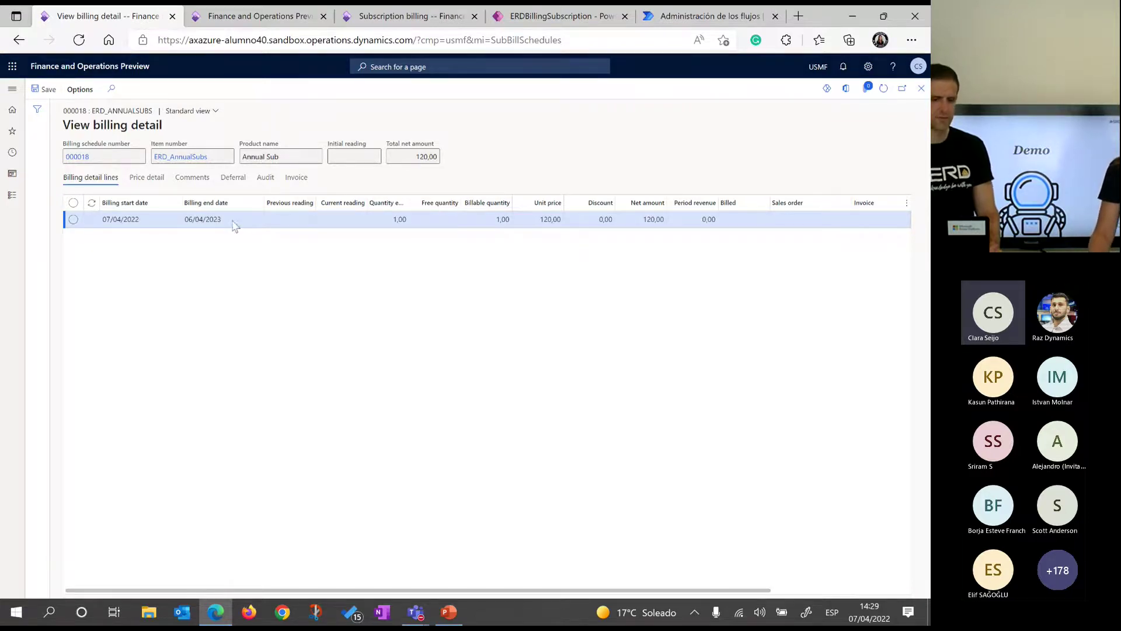
- Add a second billing schedule line for item ERD_DataUsage
click(91, 274)
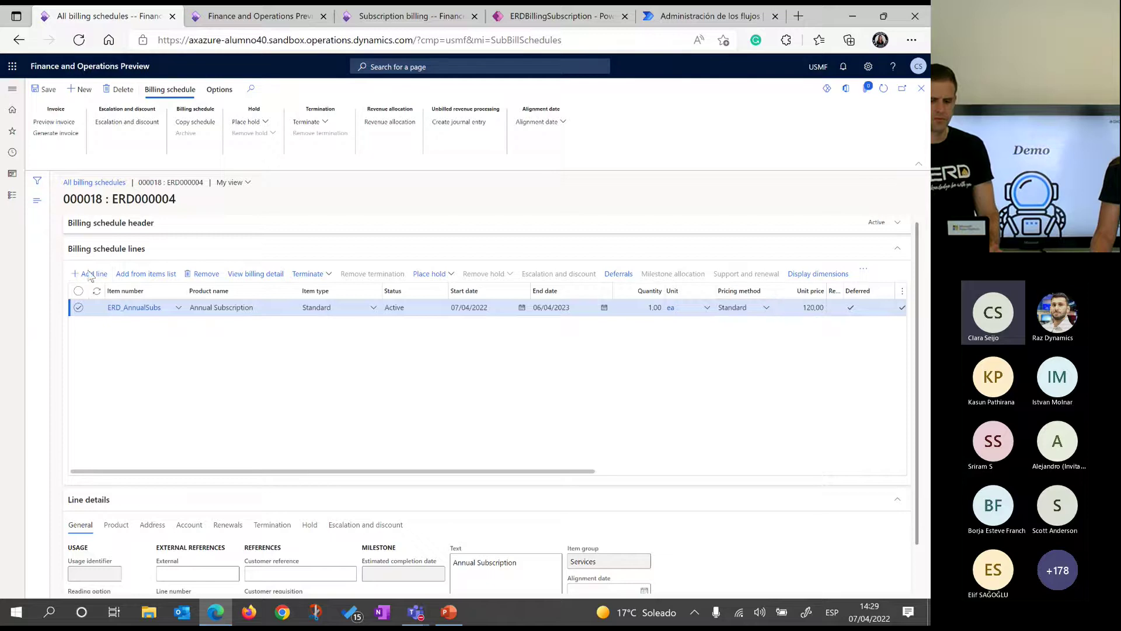
text(erd_)
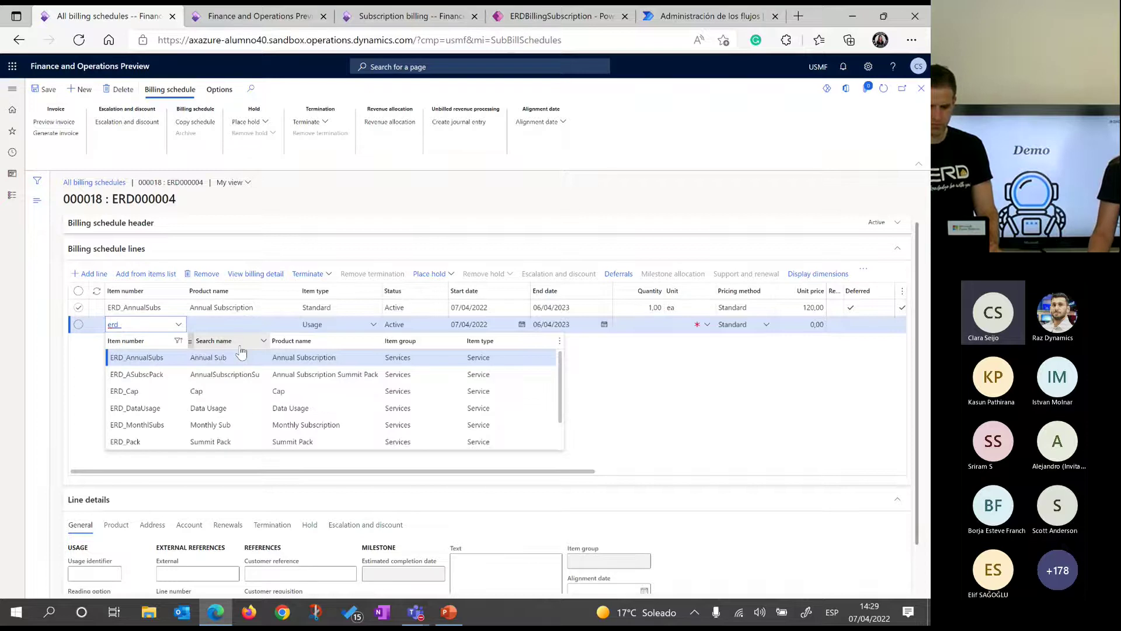
click(232, 412)
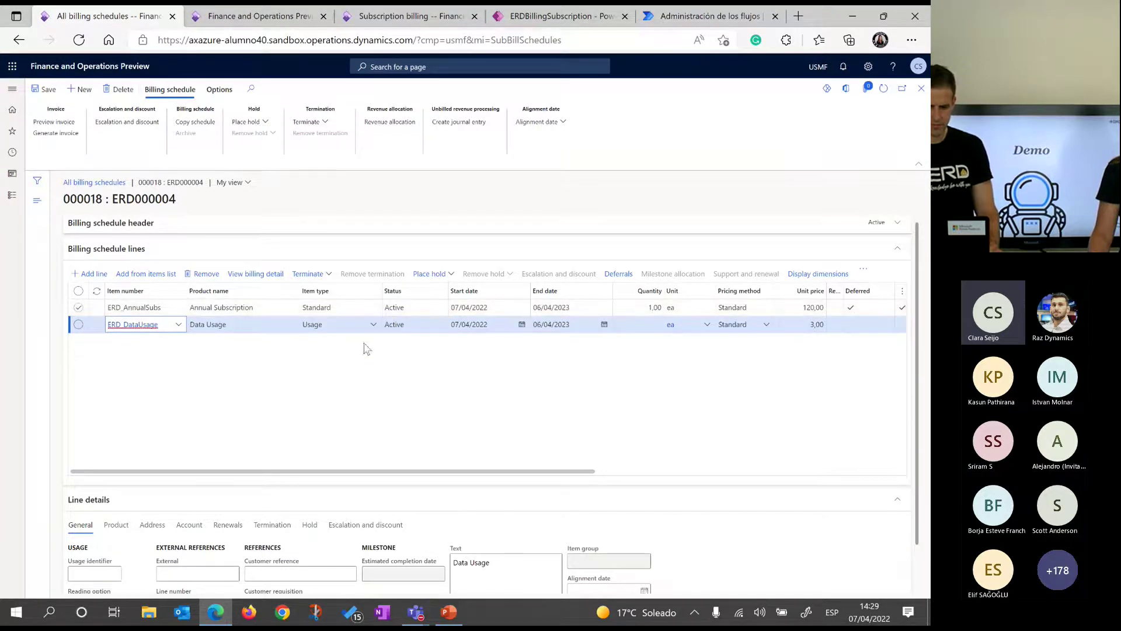
- Examine the reading options of the data usage line and look at the ERDBillingSubscription app in Power Apps
scroll(463, 403, down, 1)
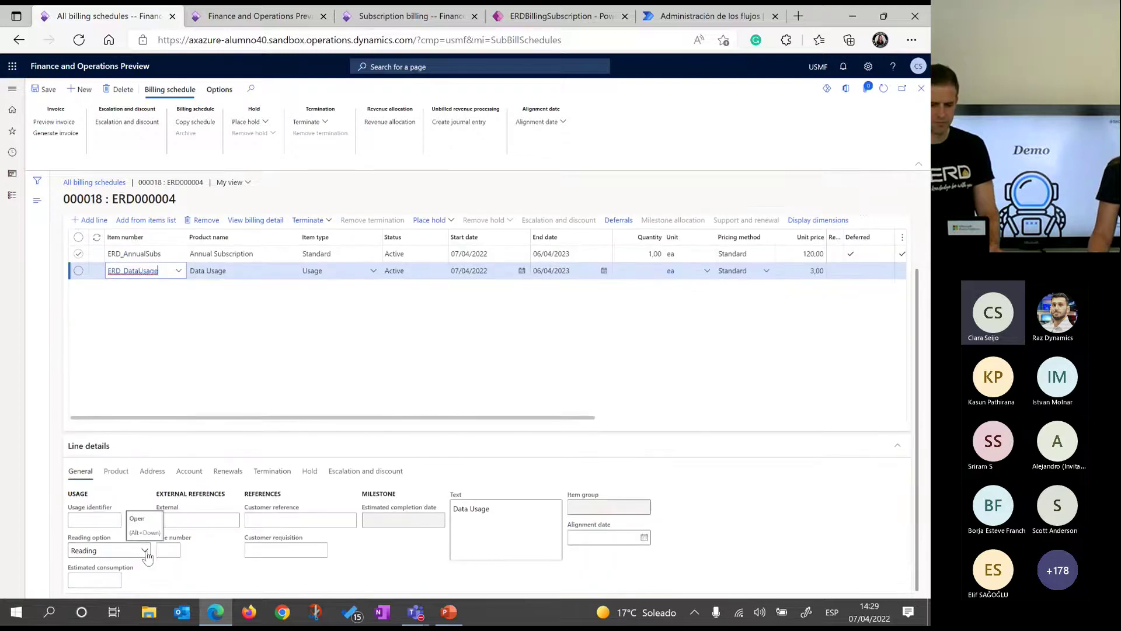
click(145, 551)
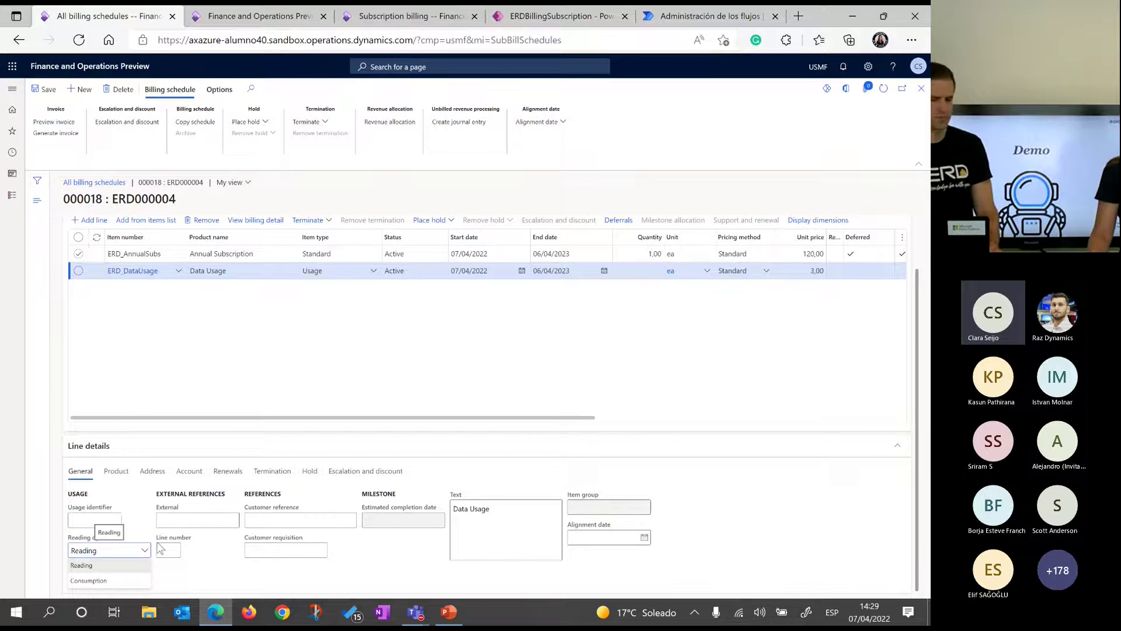
click(304, 386)
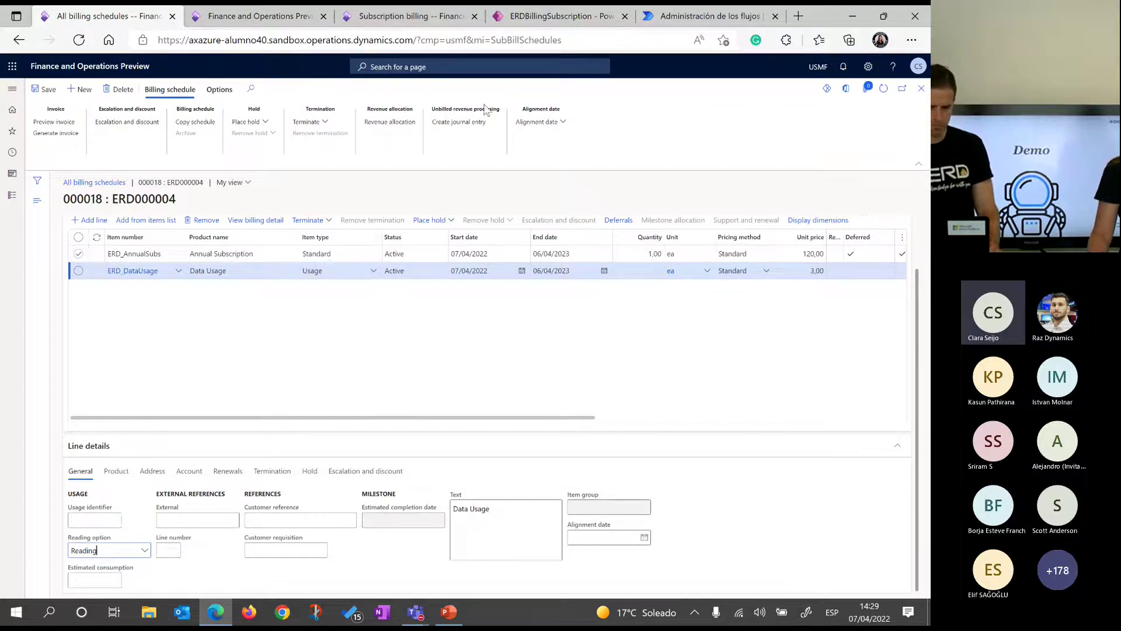
click(558, 22)
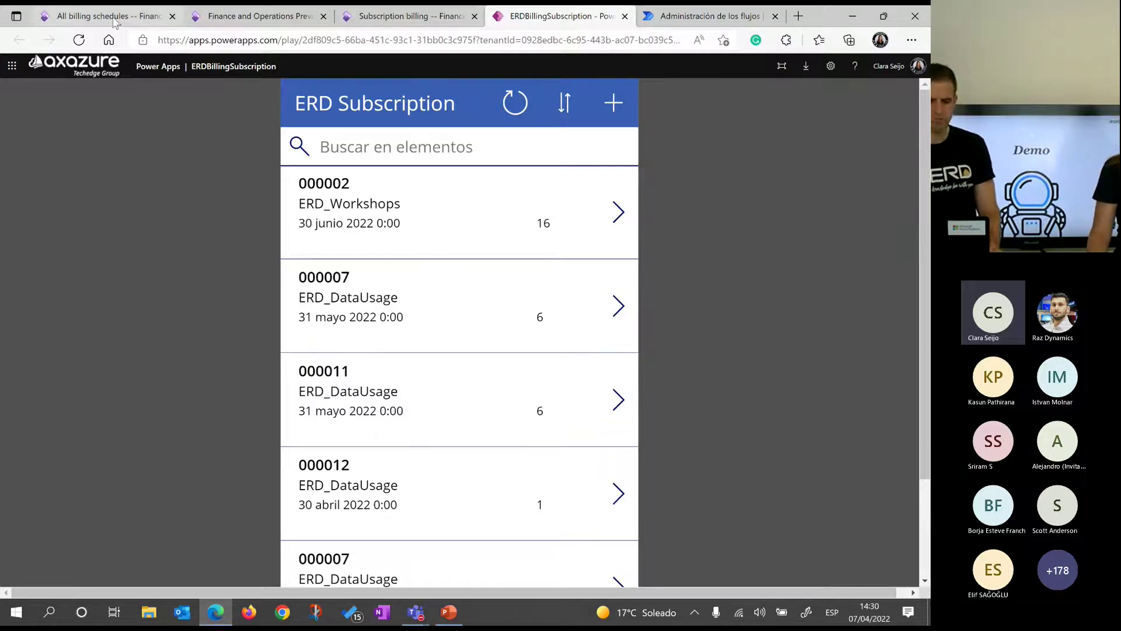
click(131, 19)
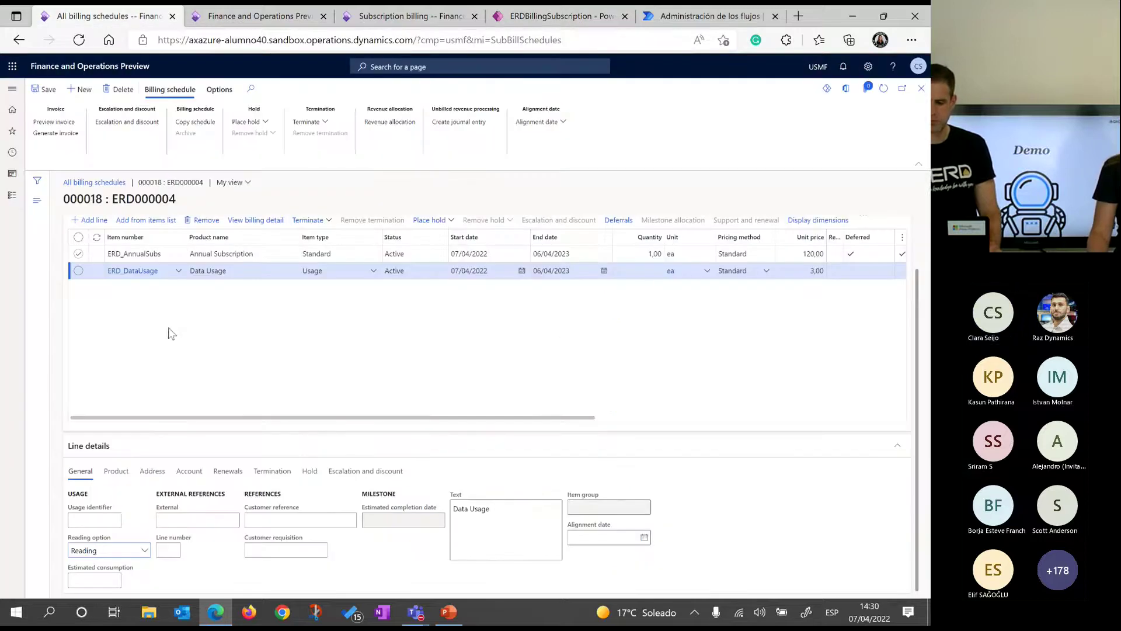
drag(110, 551, 56, 553)
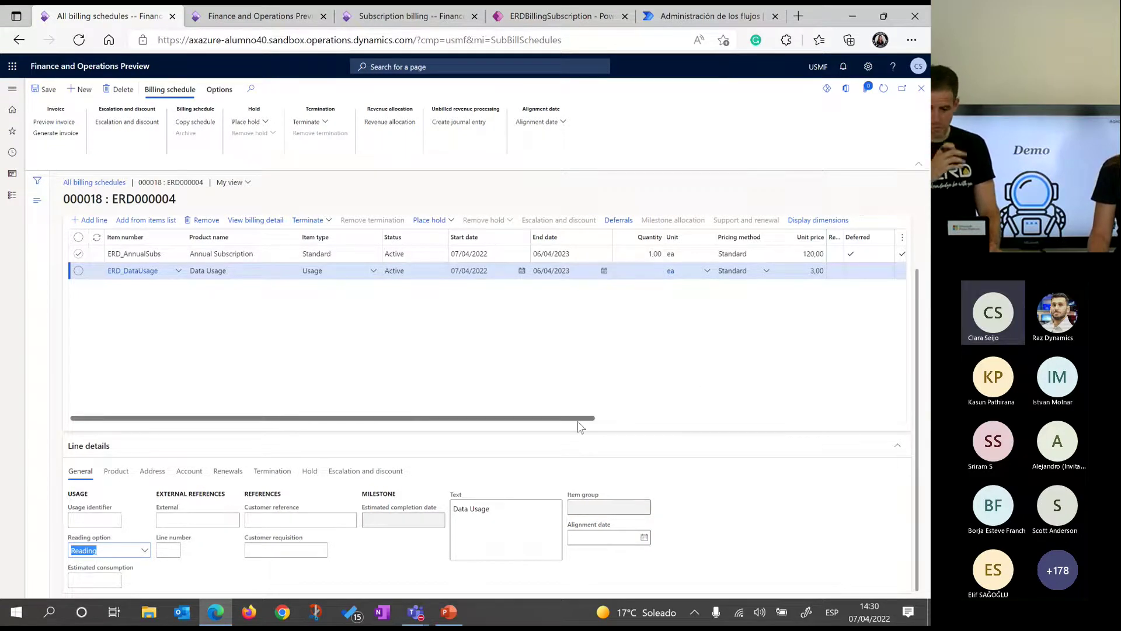
- Set the data usage line's billing frequency to Monthly
scroll(578, 423, right, 5)
click(654, 271)
click(688, 271)
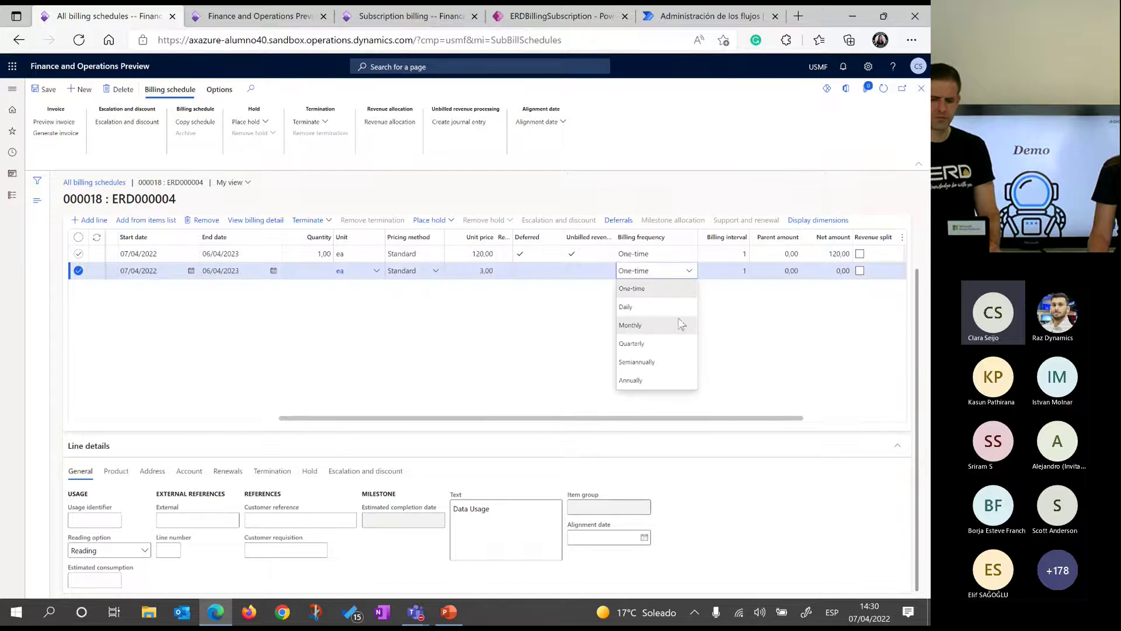
click(661, 327)
drag(641, 419, 630, 418)
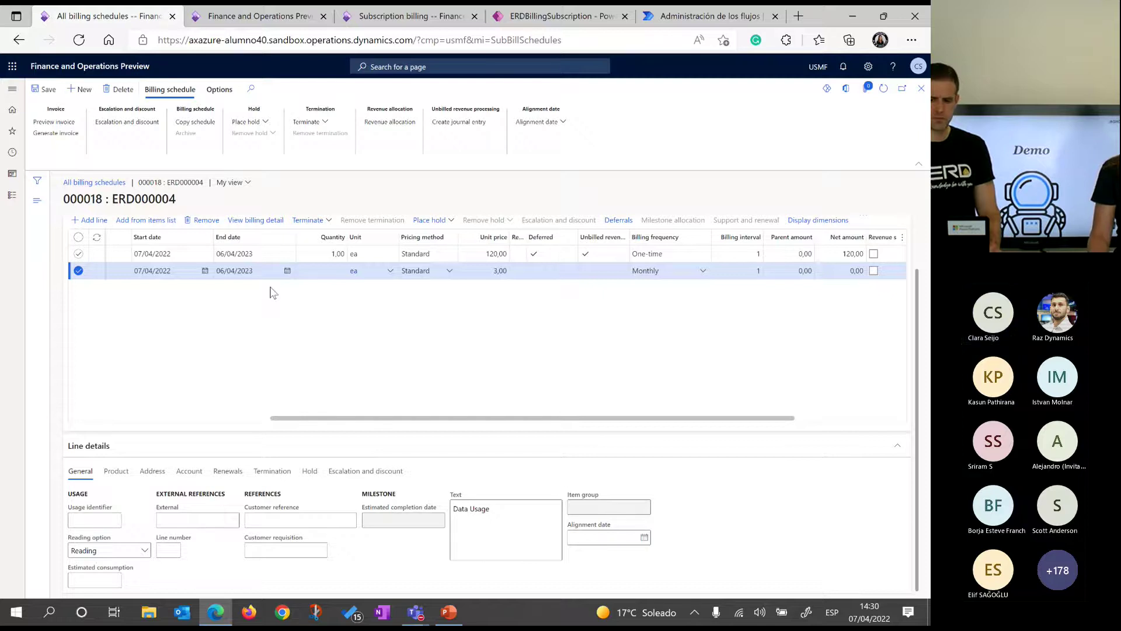
- Review the billing periods in the data usage line's billing detail
click(257, 224)
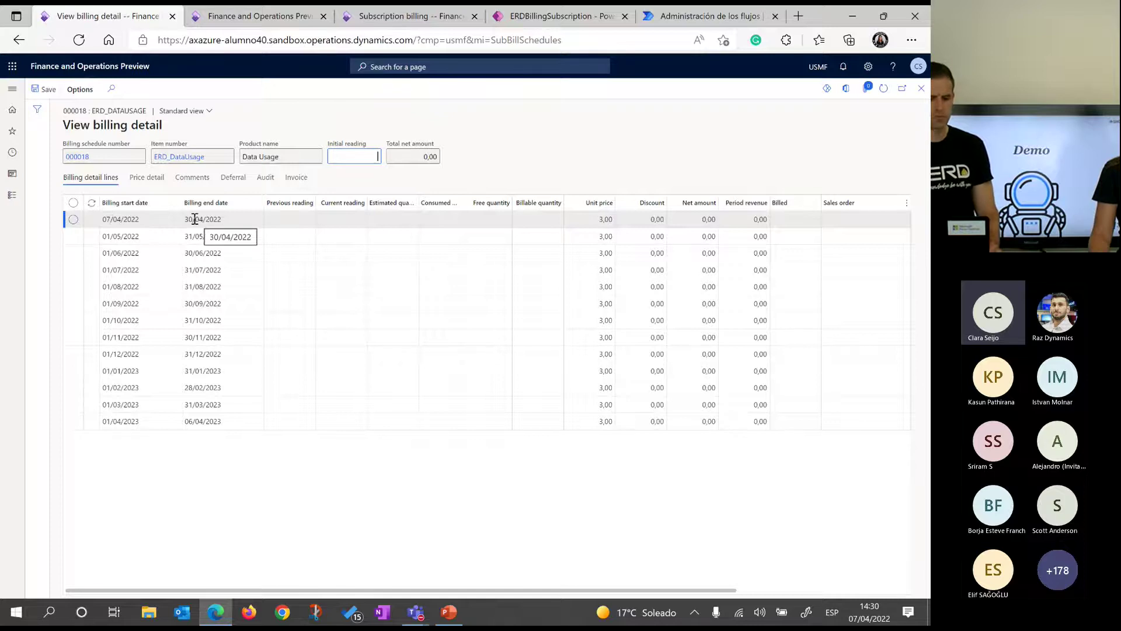
click(224, 423)
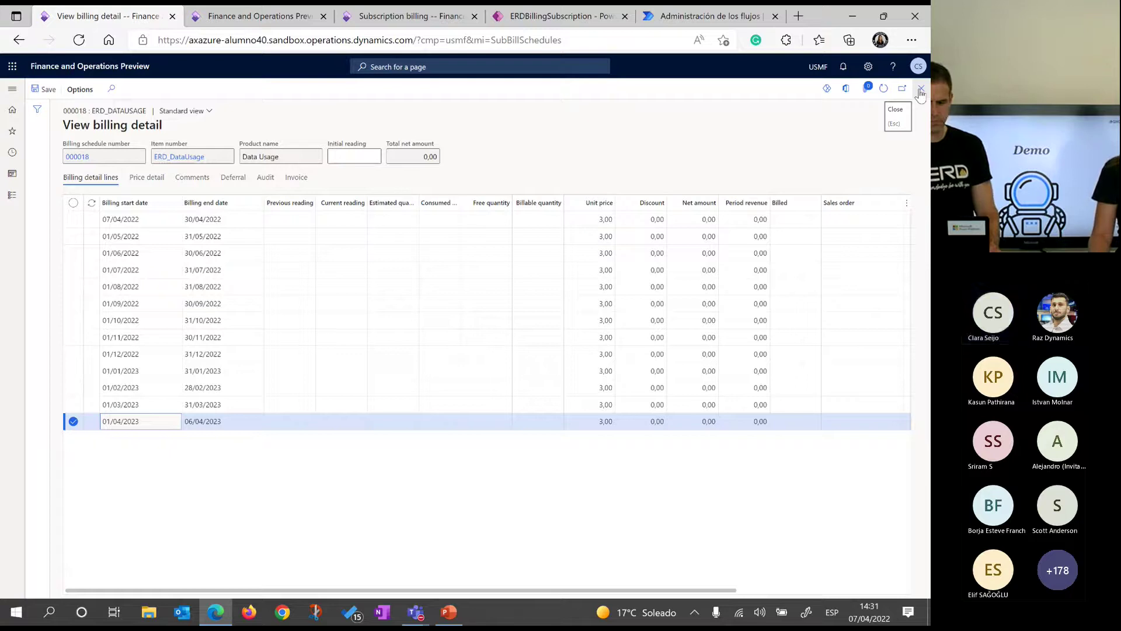
click(921, 91)
- Set the data usage line's advanced pricing to a free quantity of 5 with a free-quantity reset of 12 periods
click(863, 220)
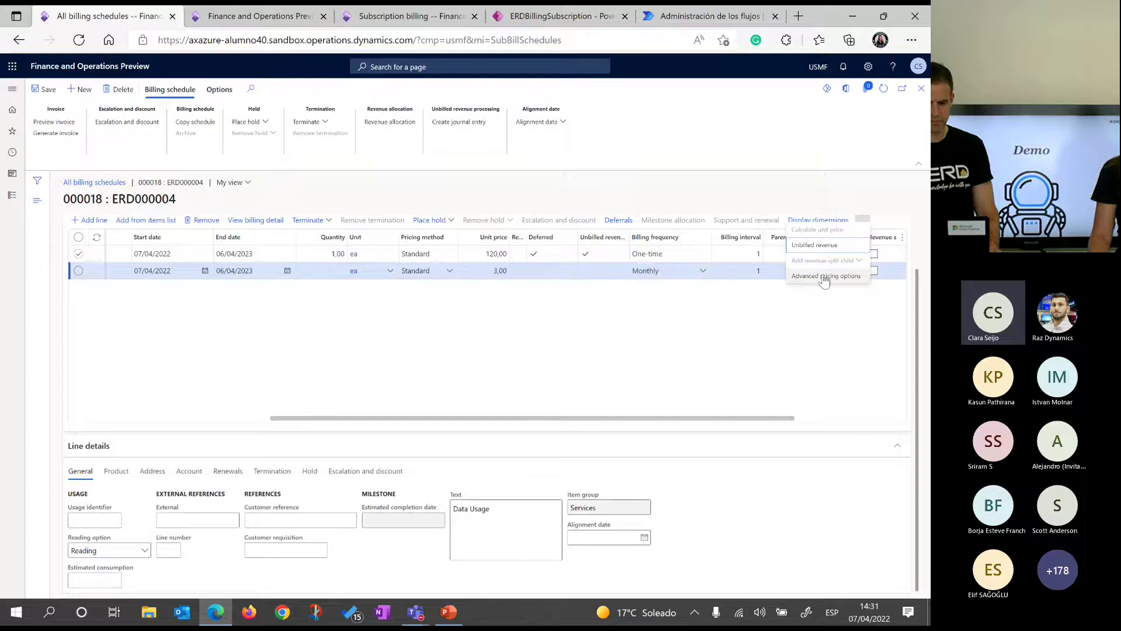
click(824, 277)
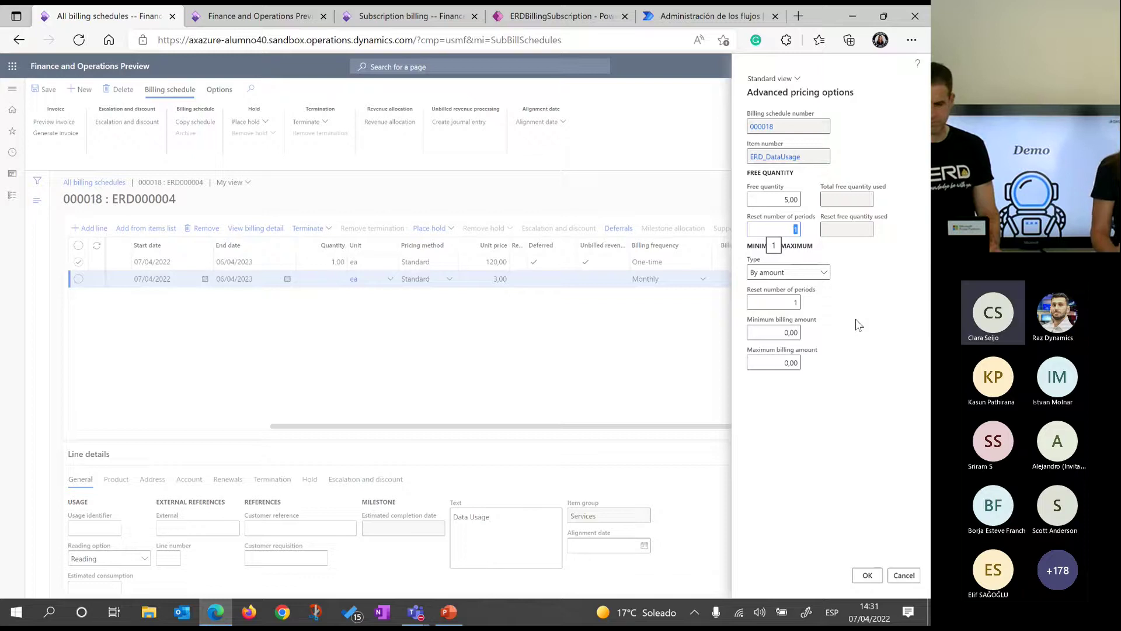
text(12)
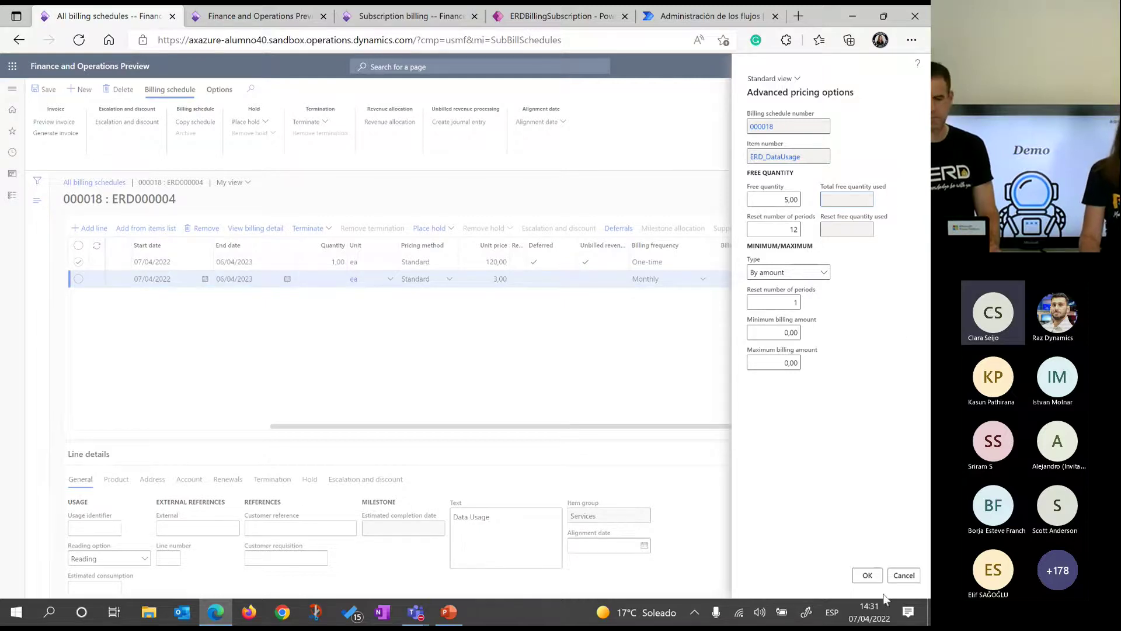
click(867, 575)
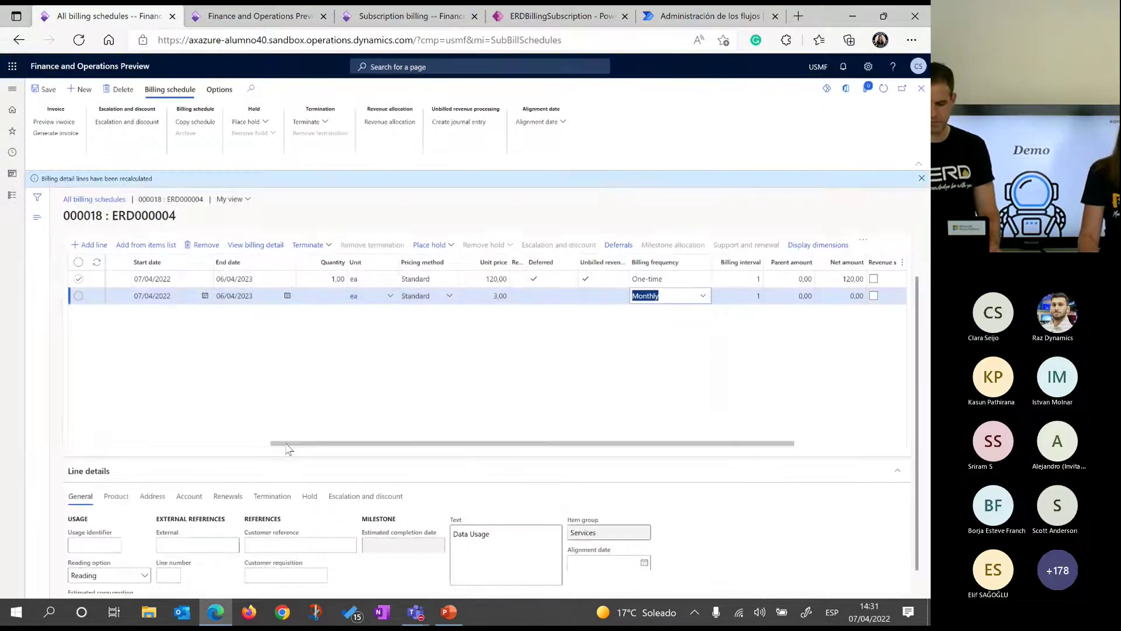
- Add a third billing schedule line for item ERD_Workshops
drag(286, 444, 153, 443)
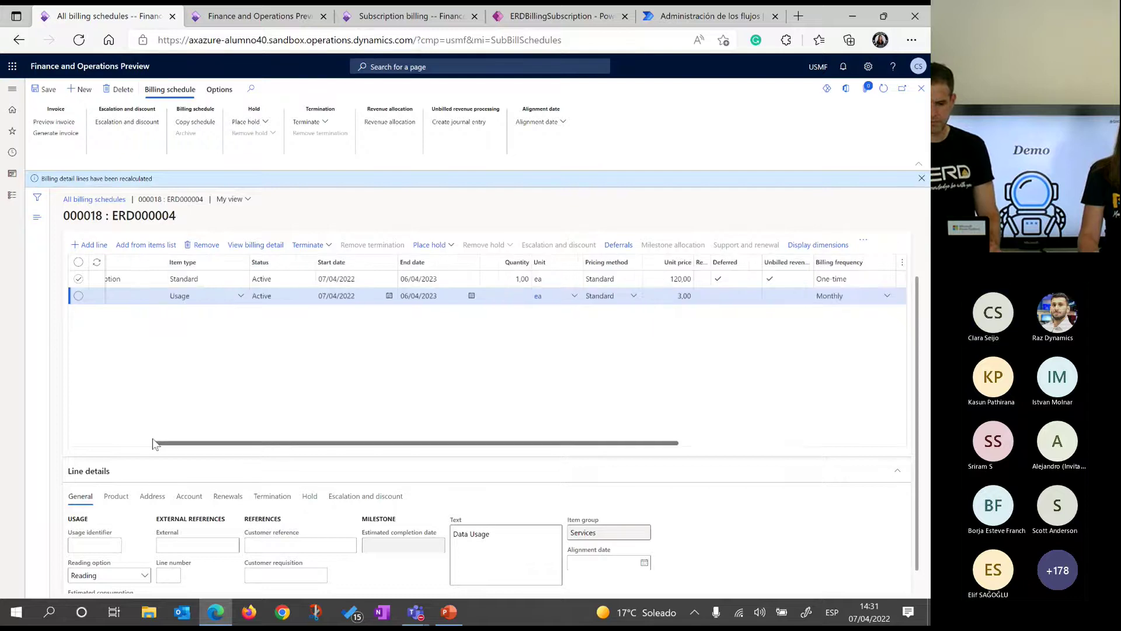
click(82, 245)
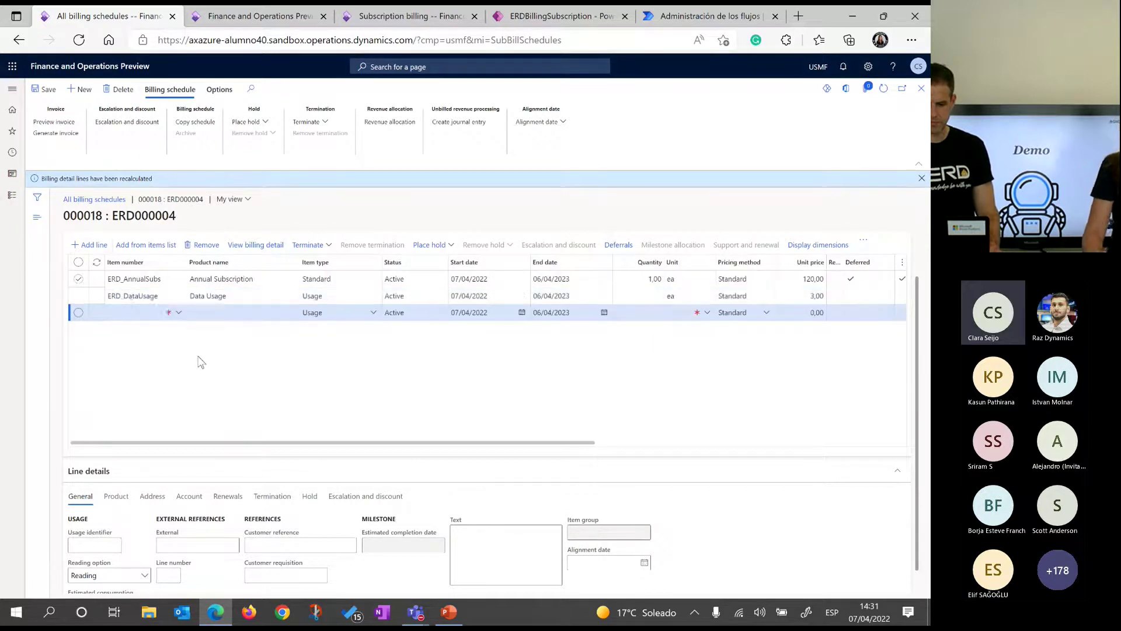
text(er)
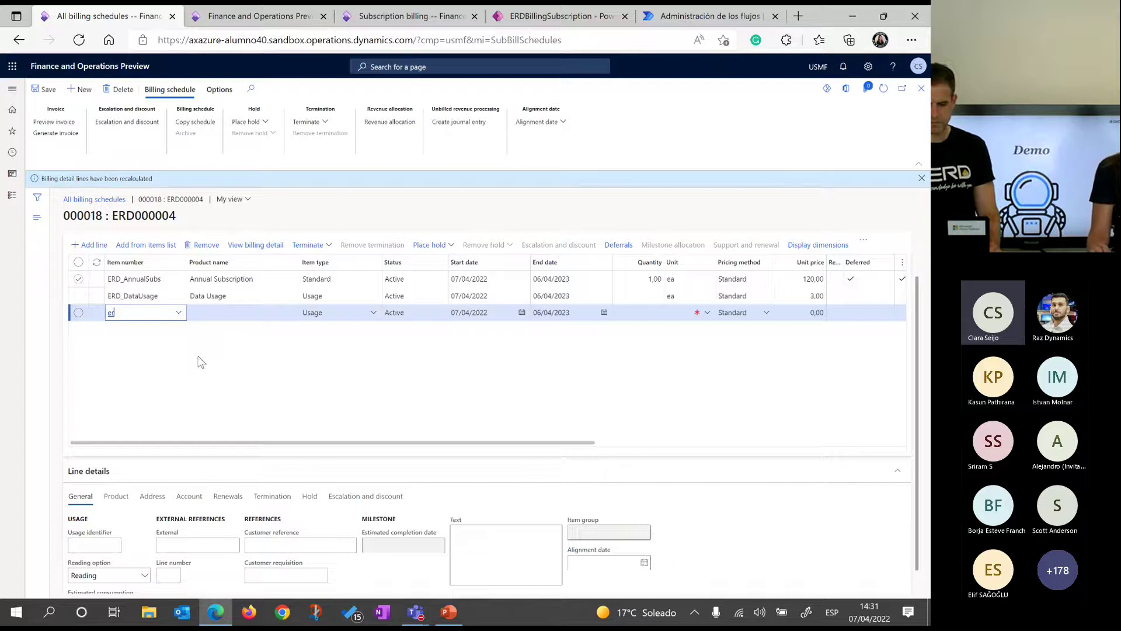
text(d)
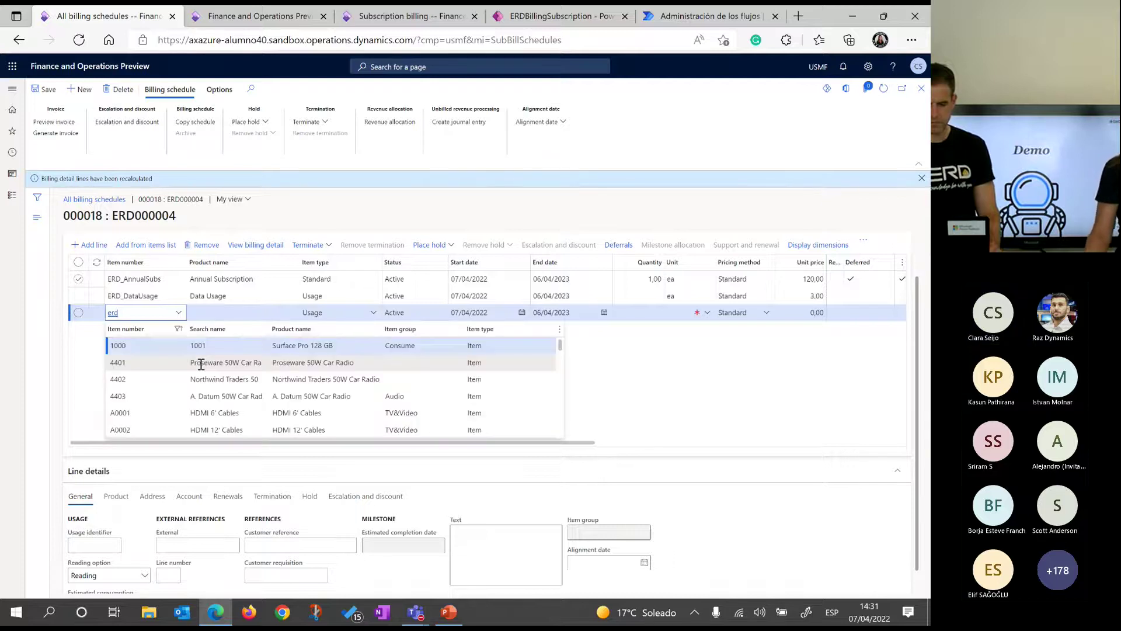
scroll(222, 397, down, 1)
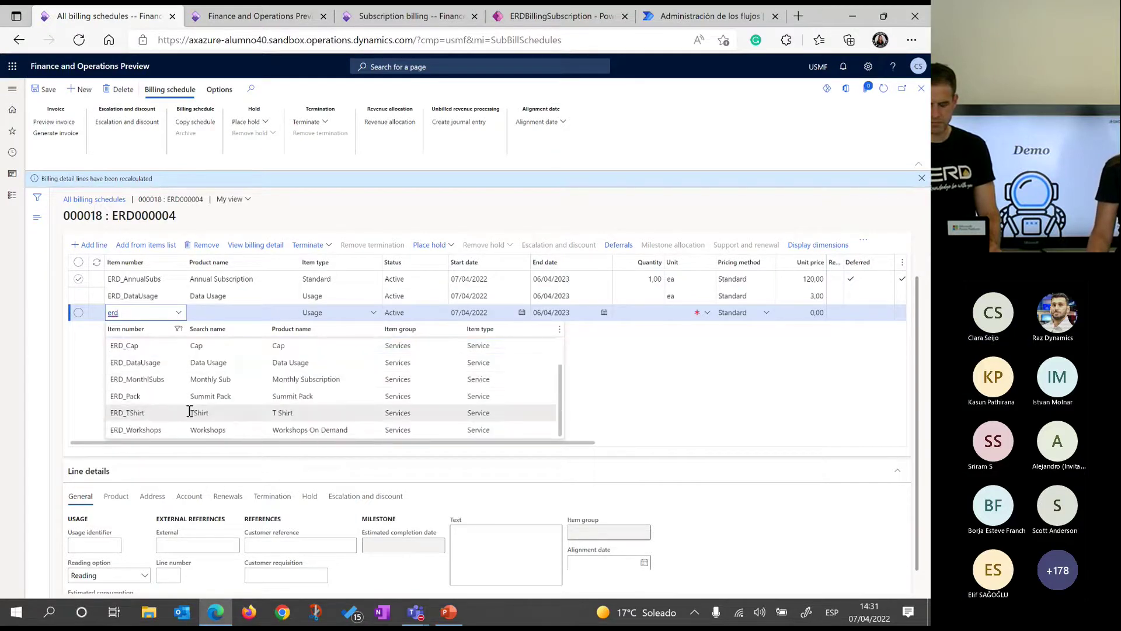
click(231, 431)
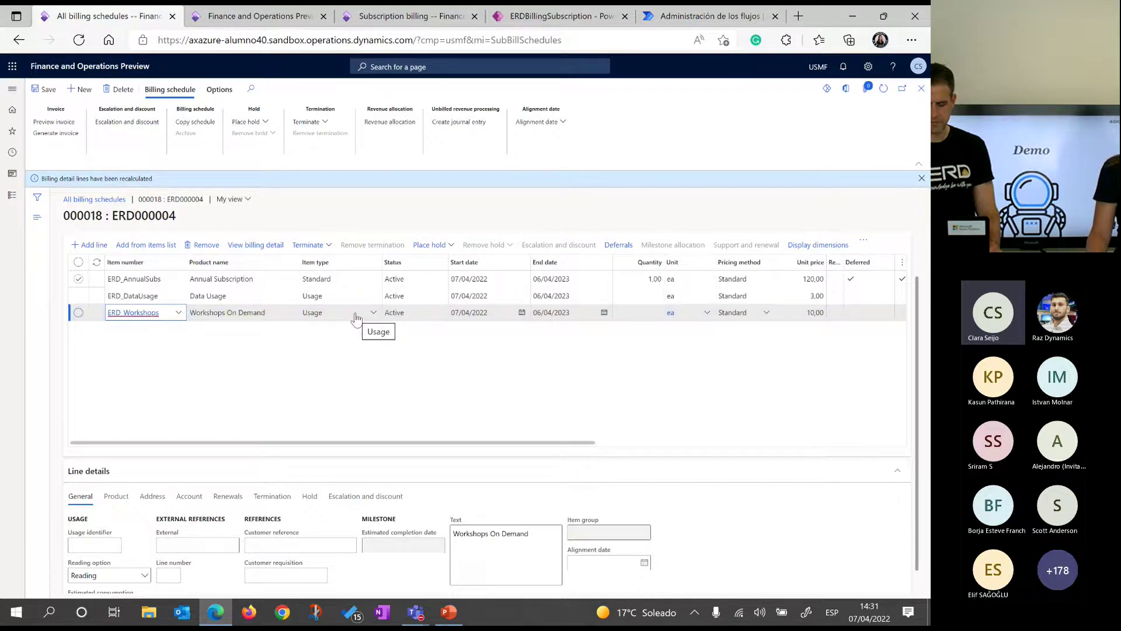
- Set the workshops line's billing frequency to Monthly and its reading option to Consumption
drag(583, 443, 708, 450)
click(820, 313)
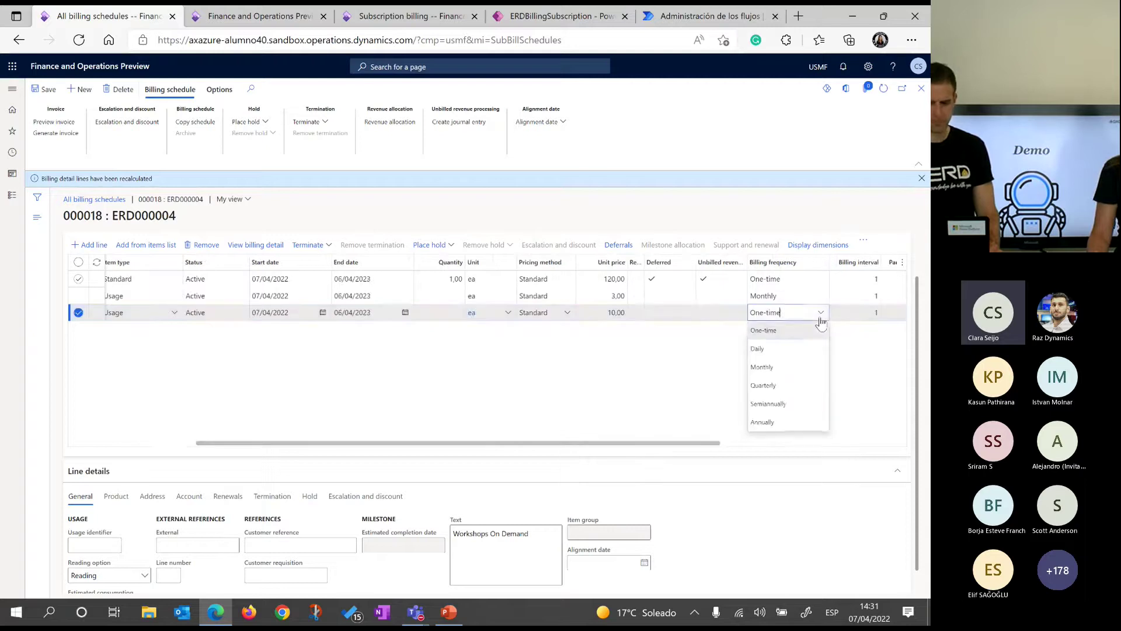
click(789, 368)
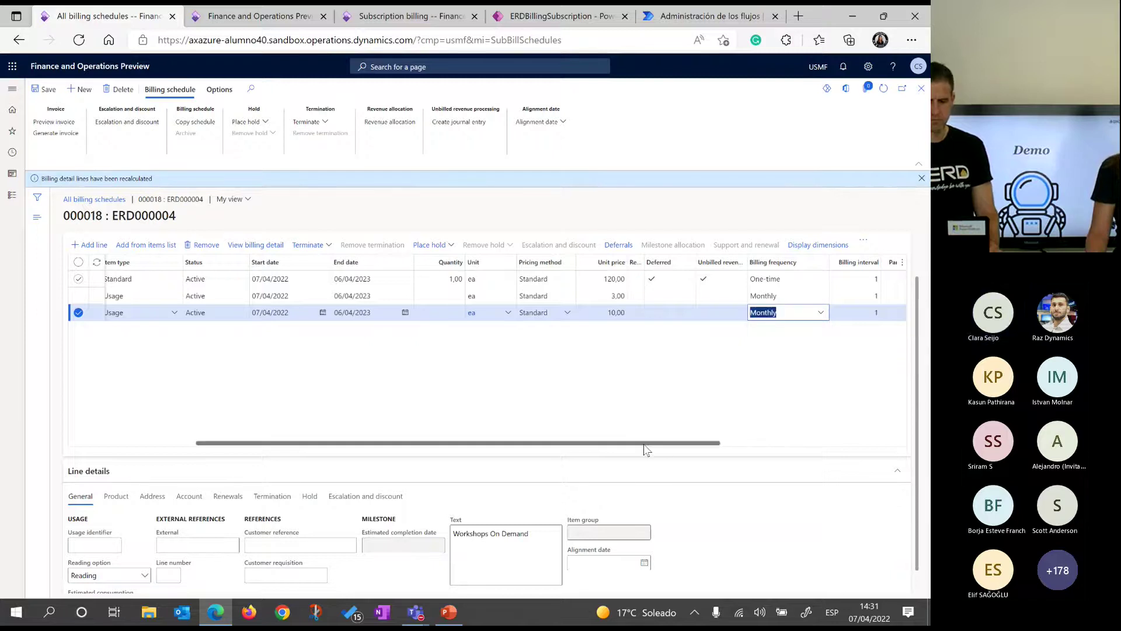
drag(646, 443, 411, 447)
scroll(277, 488, down, 1)
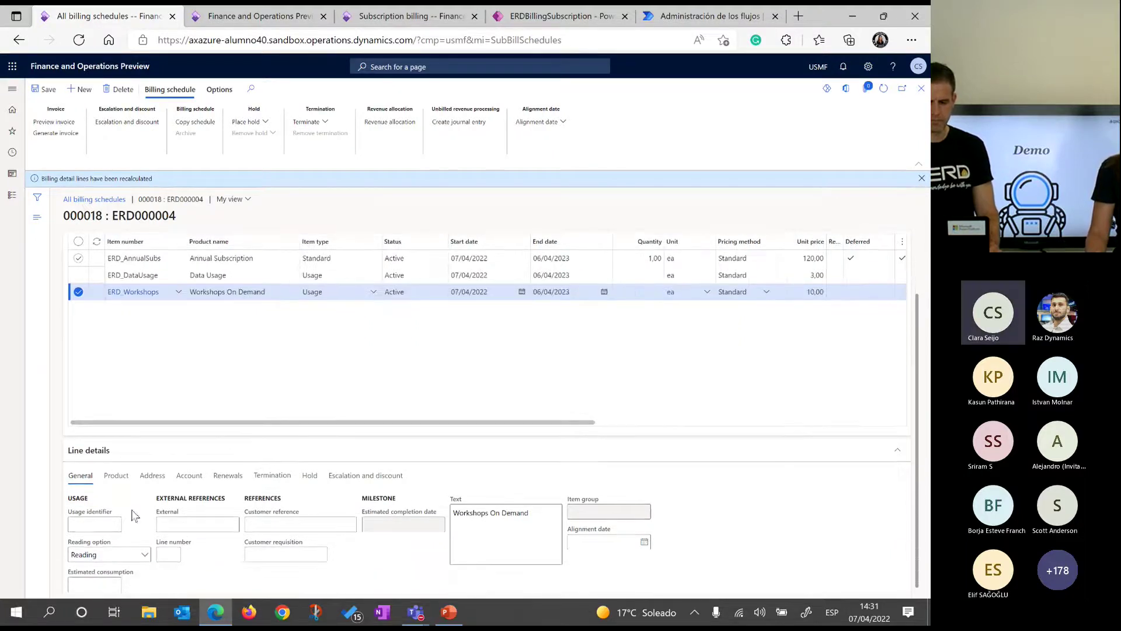
click(145, 555)
click(88, 585)
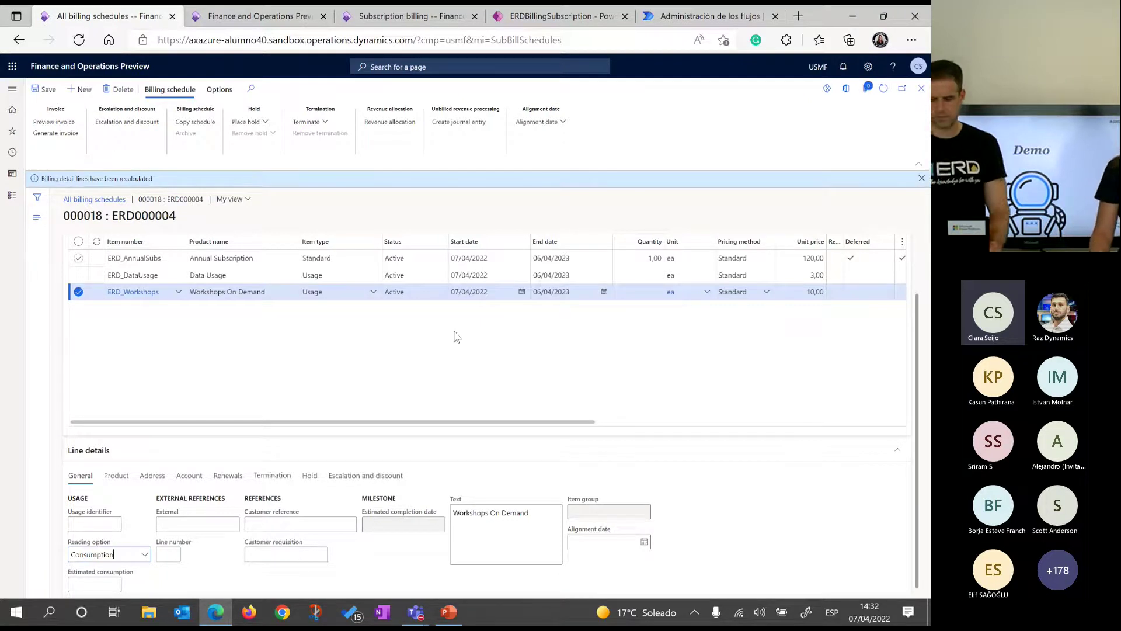
- Set a free quantity of 1 in the workshops line's advanced pricing options
scroll(652, 379, up, 2)
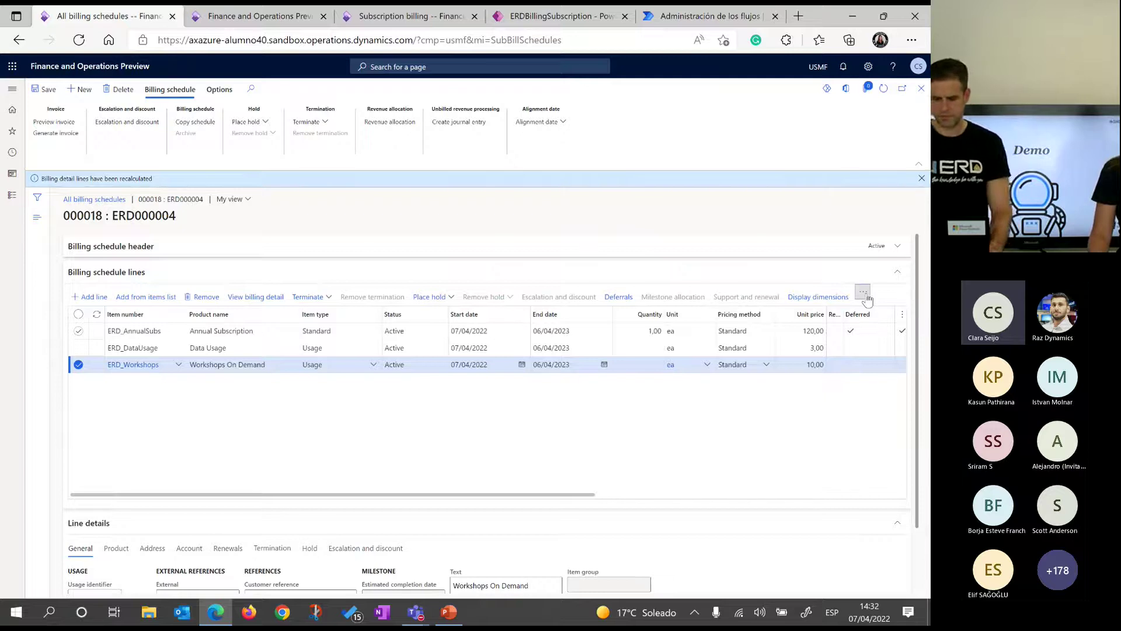
click(865, 297)
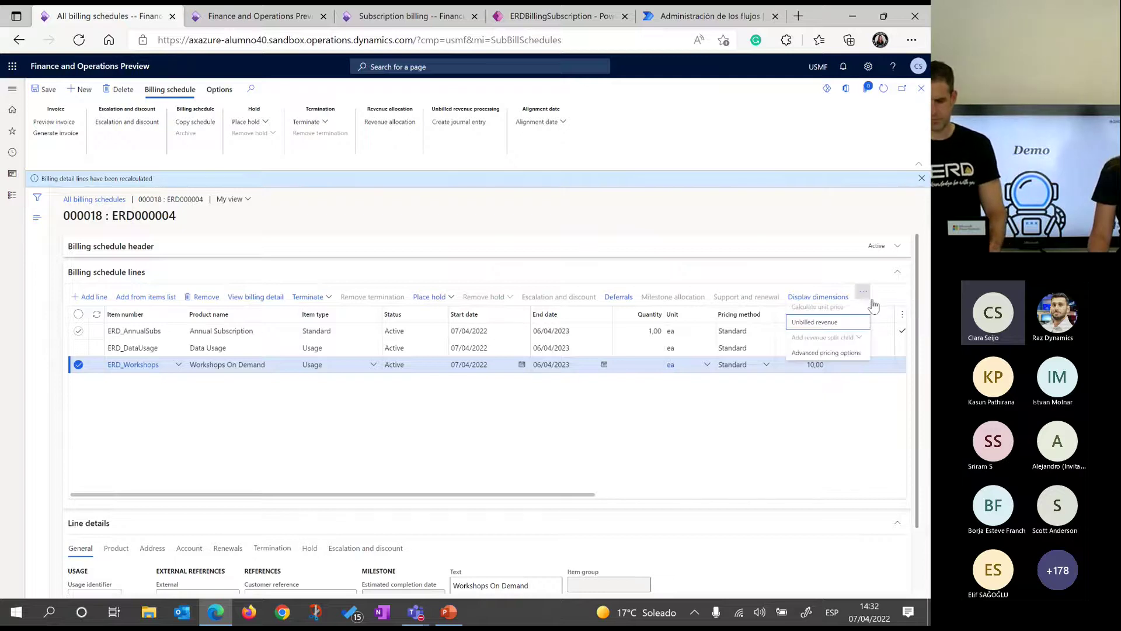
click(823, 352)
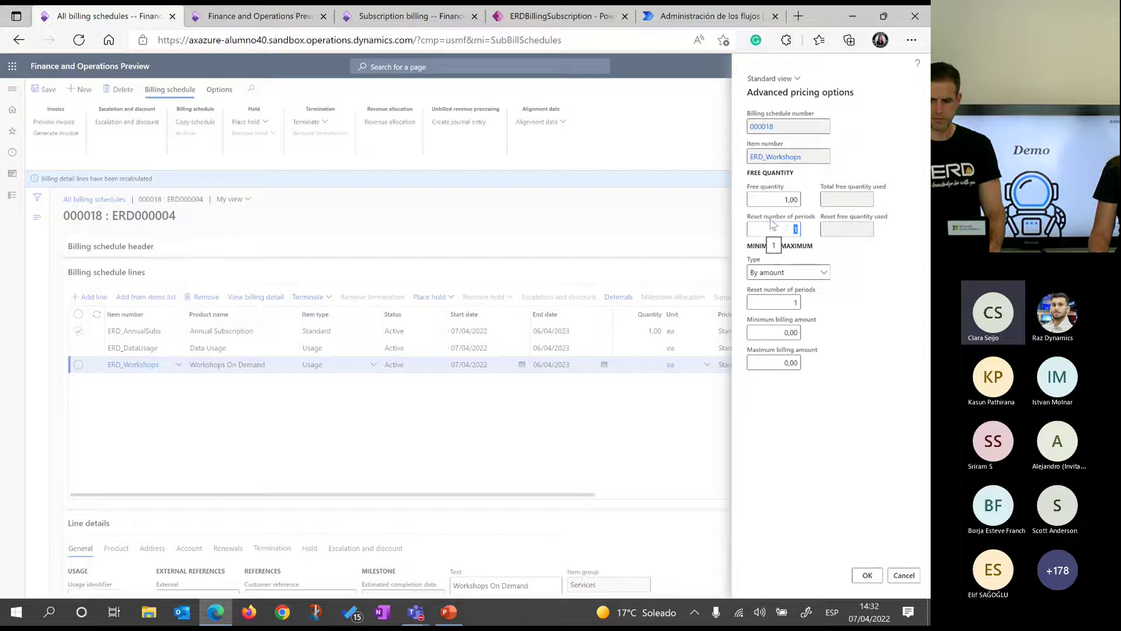
click(870, 575)
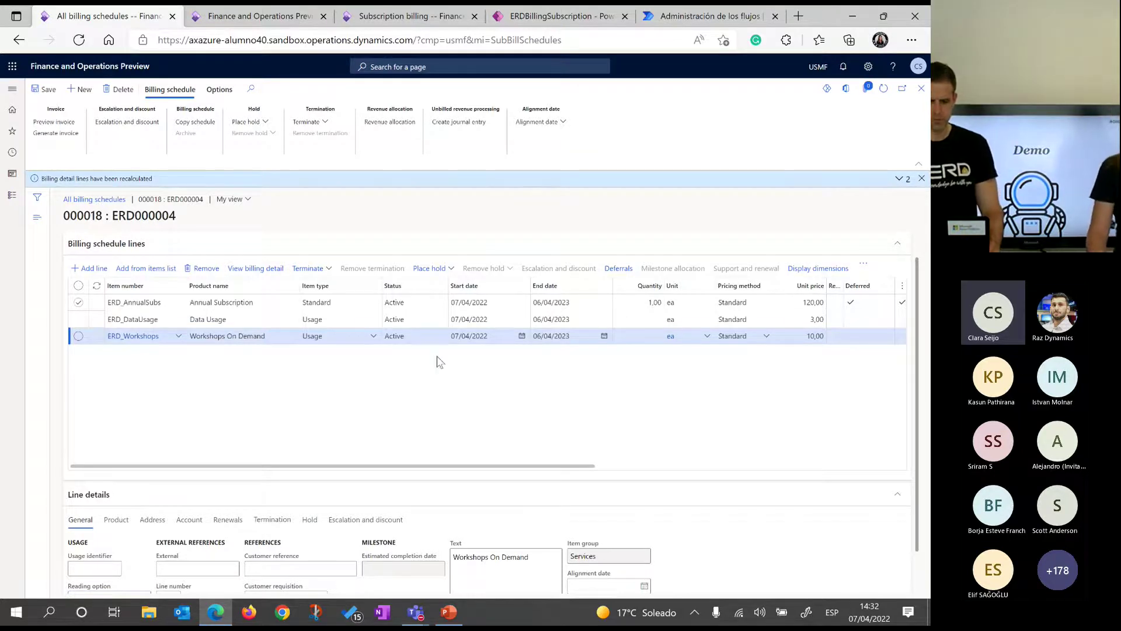
- Copy the billing schedule number into the Subscription Id of a new consumption record in the ERDBillingSubscription app
scroll(433, 390, up, 1)
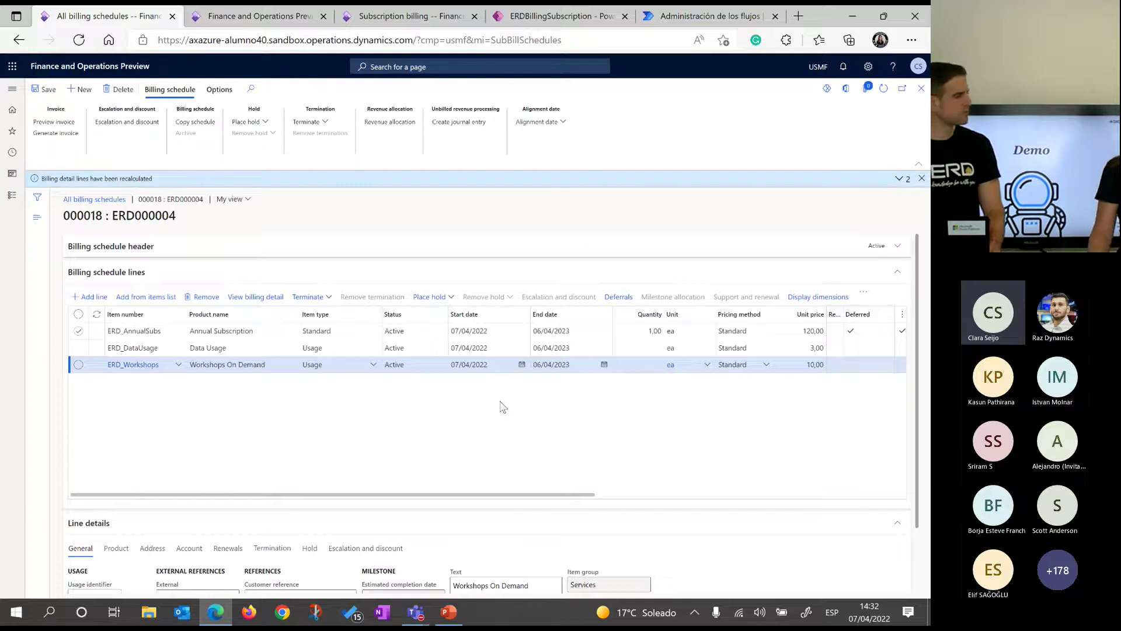
double_click(103, 218)
key(ctrl+c)
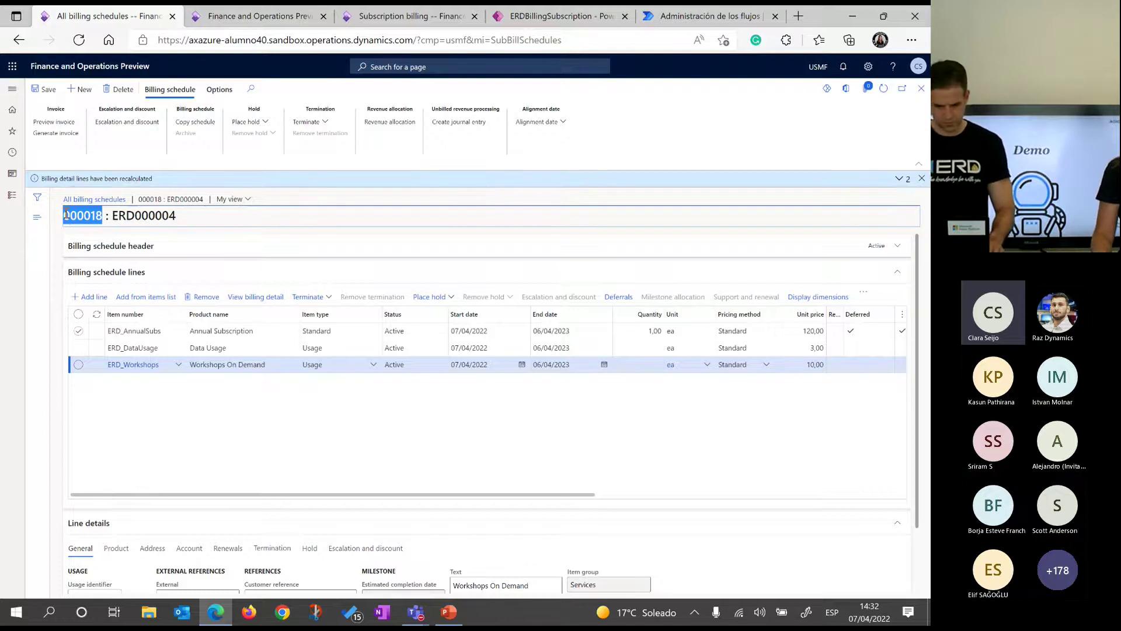
click(542, 16)
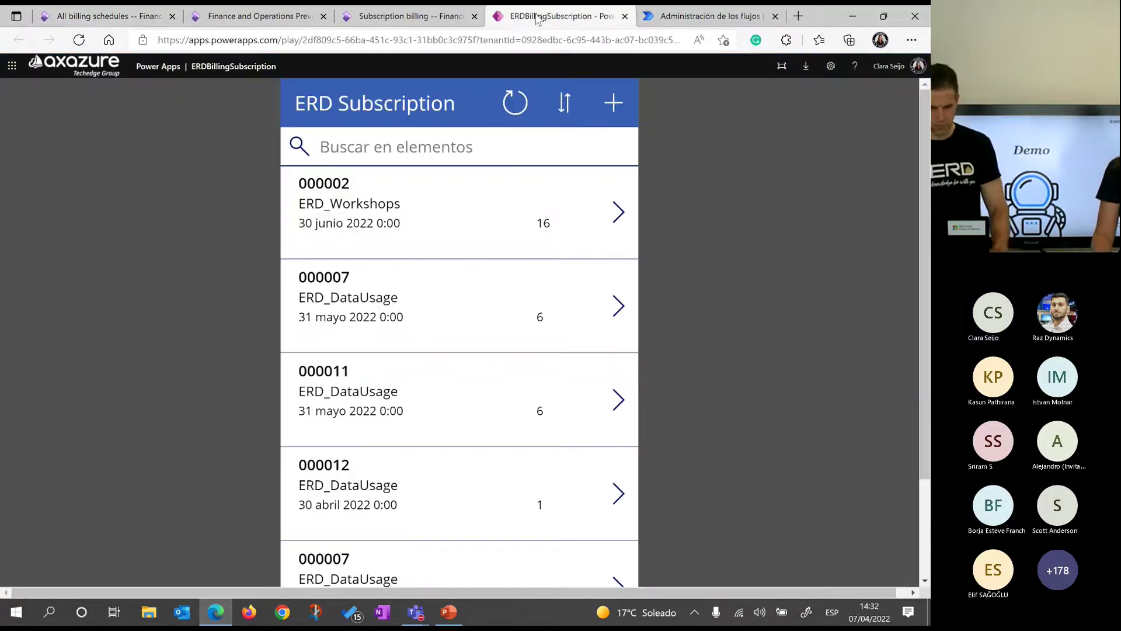
click(613, 103)
click(502, 180)
key(ctrl+v)
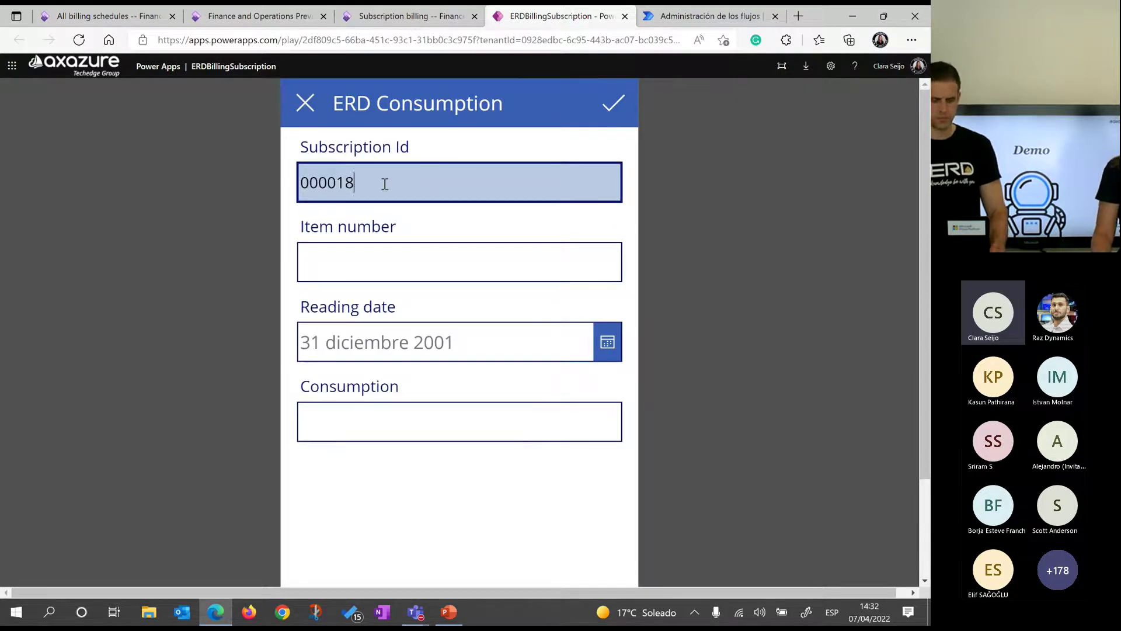
- Copy item number ERD_DataUsage from the billing schedule in Finance and Operations into the consumption record's item number
click(411, 16)
click(99, 16)
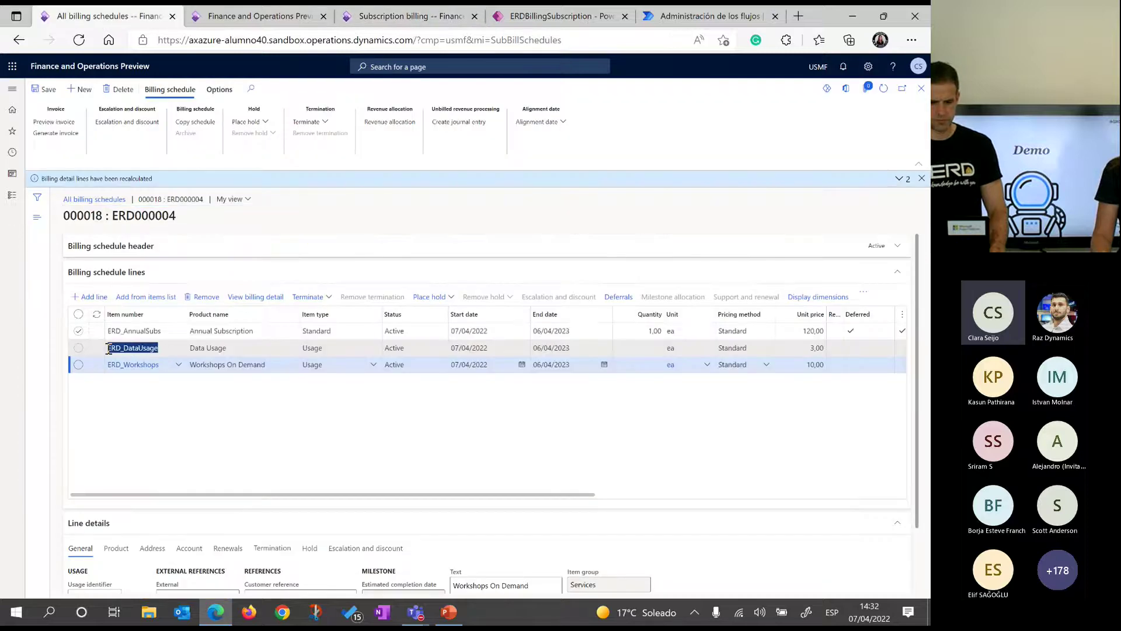
click(111, 348)
key(ctrl+c)
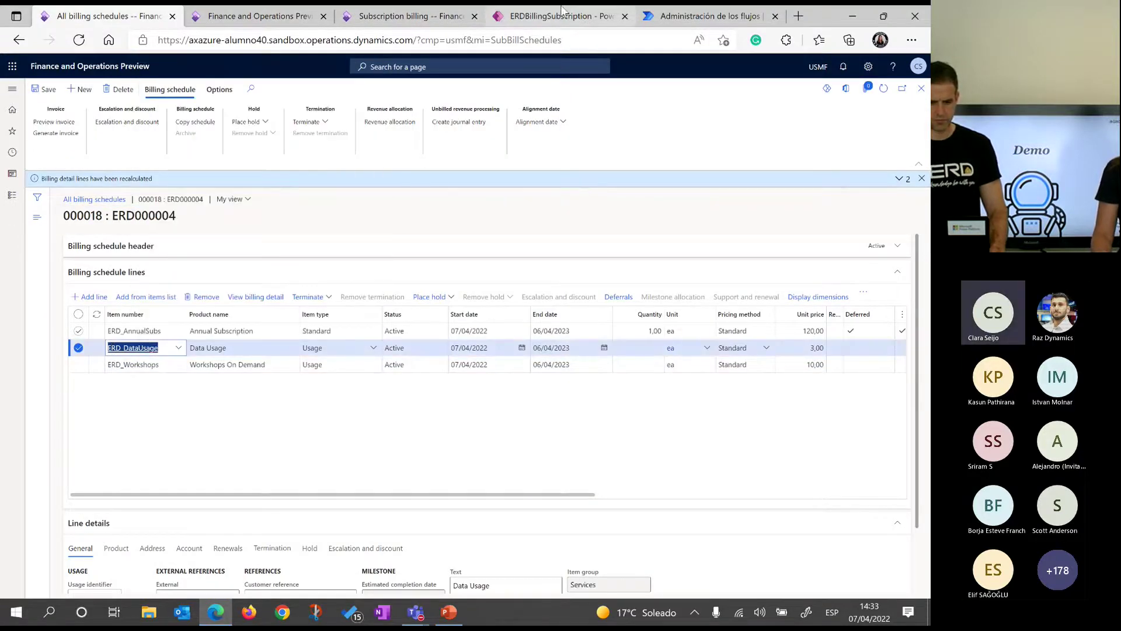
click(564, 16)
key(ctrl+v)
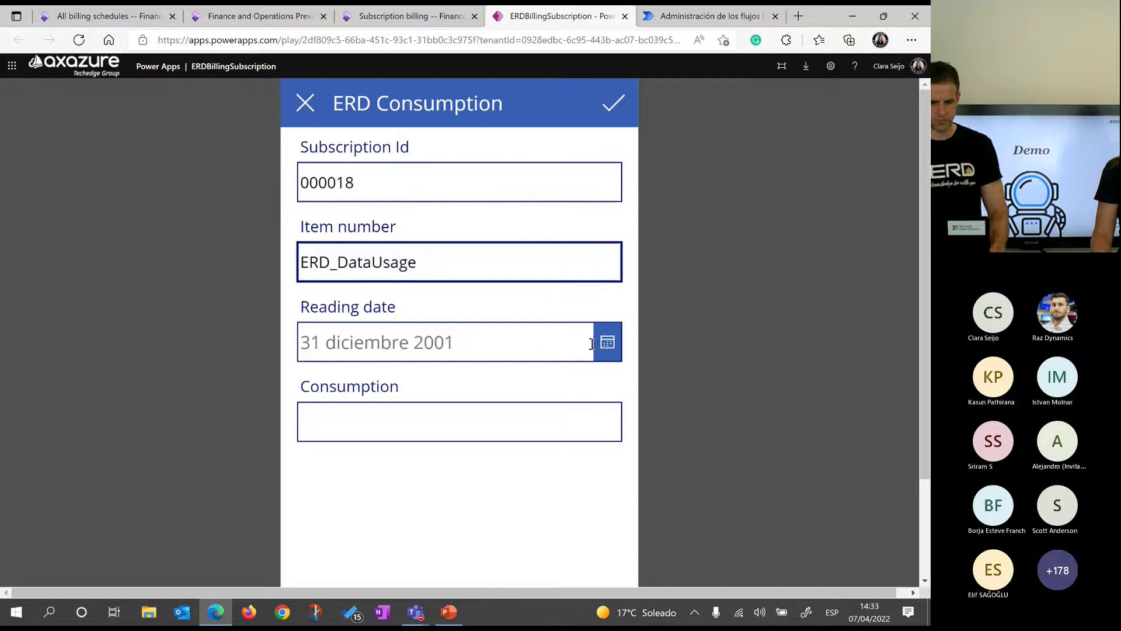
click(607, 346)
click(717, 401)
scroll(718, 402, down, 1)
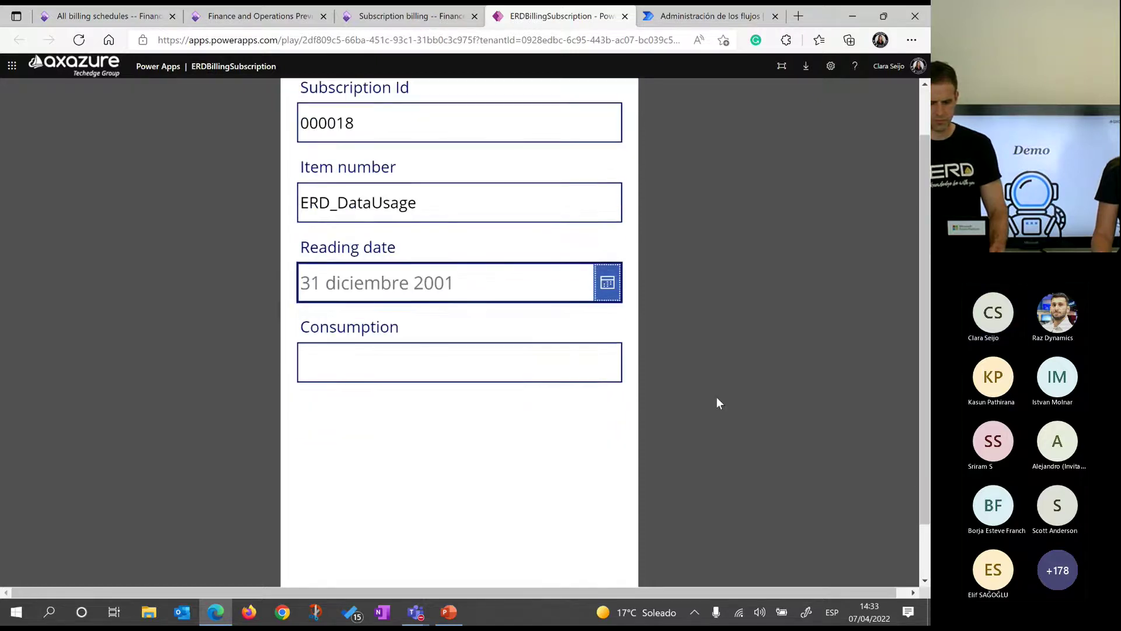
click(617, 288)
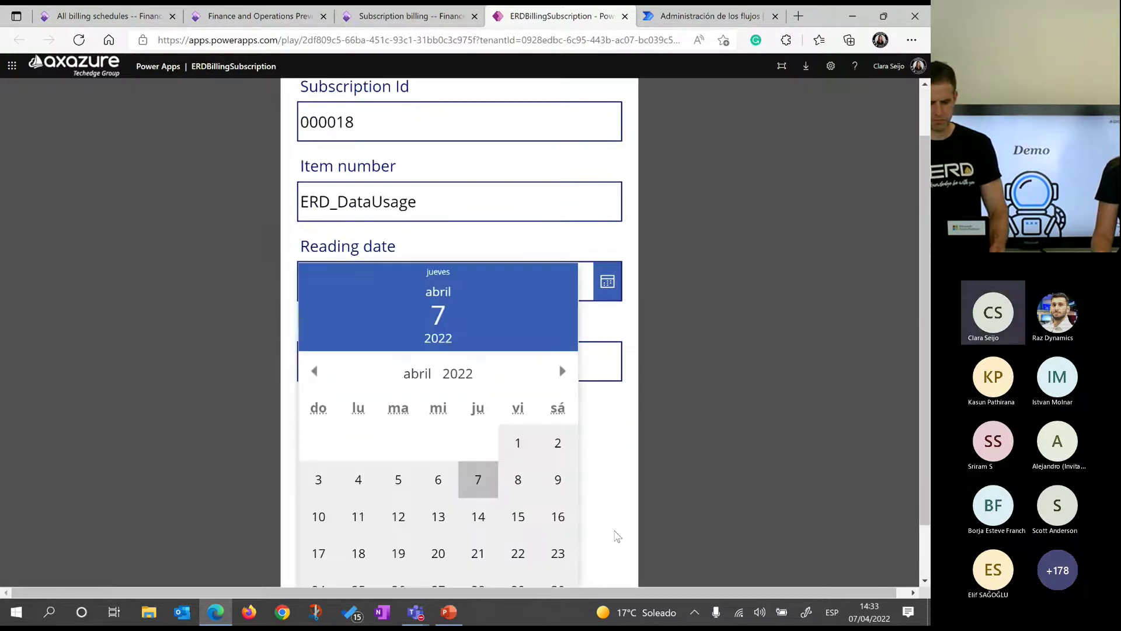
click(693, 490)
scroll(693, 490, down, 1)
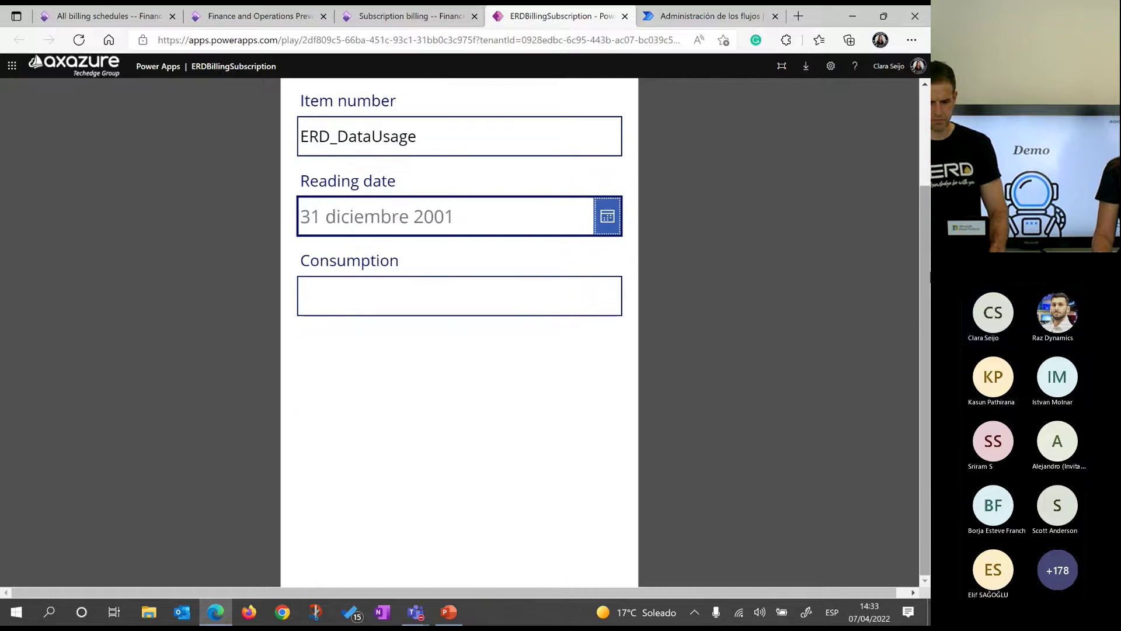
- Set the consumption record's reading date to 30 April 2022
click(912, 39)
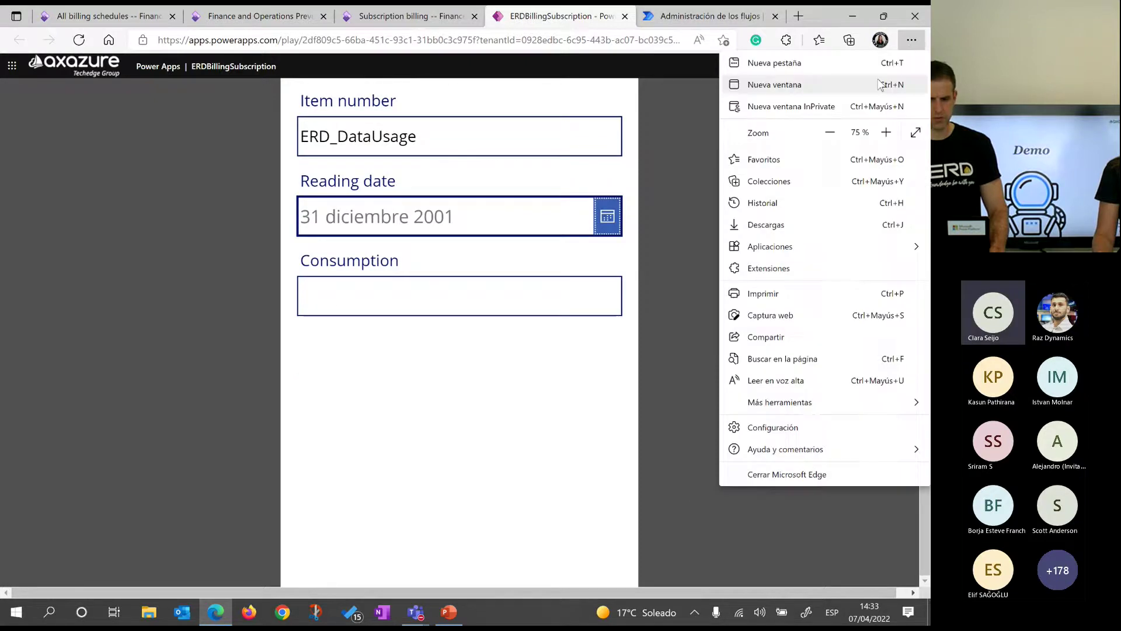
click(830, 133)
click(583, 263)
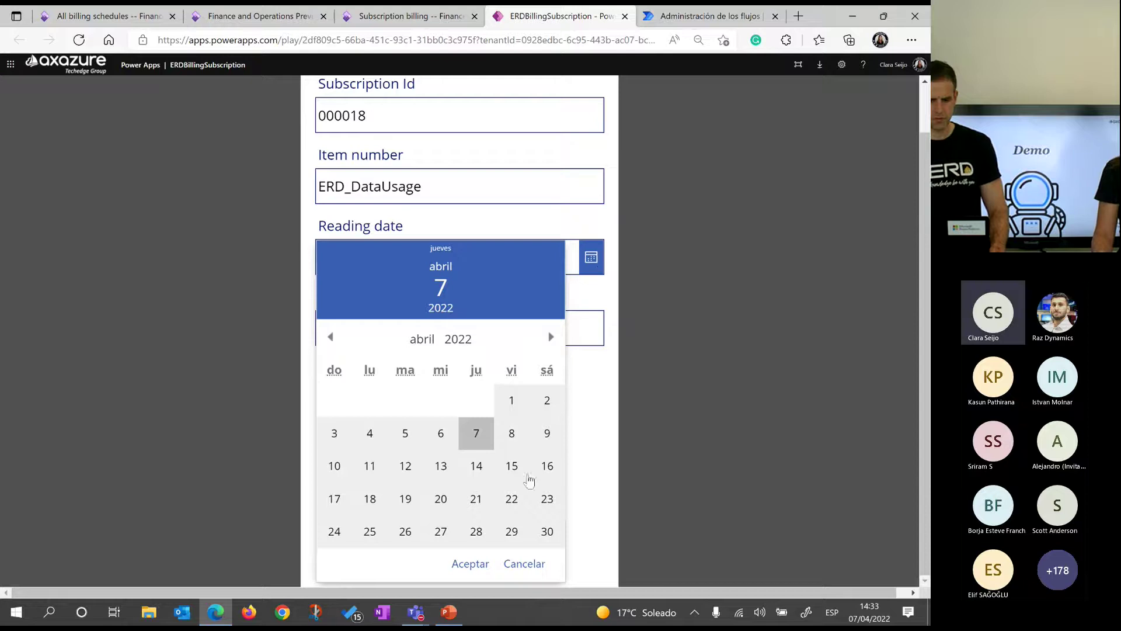
click(536, 531)
click(470, 563)
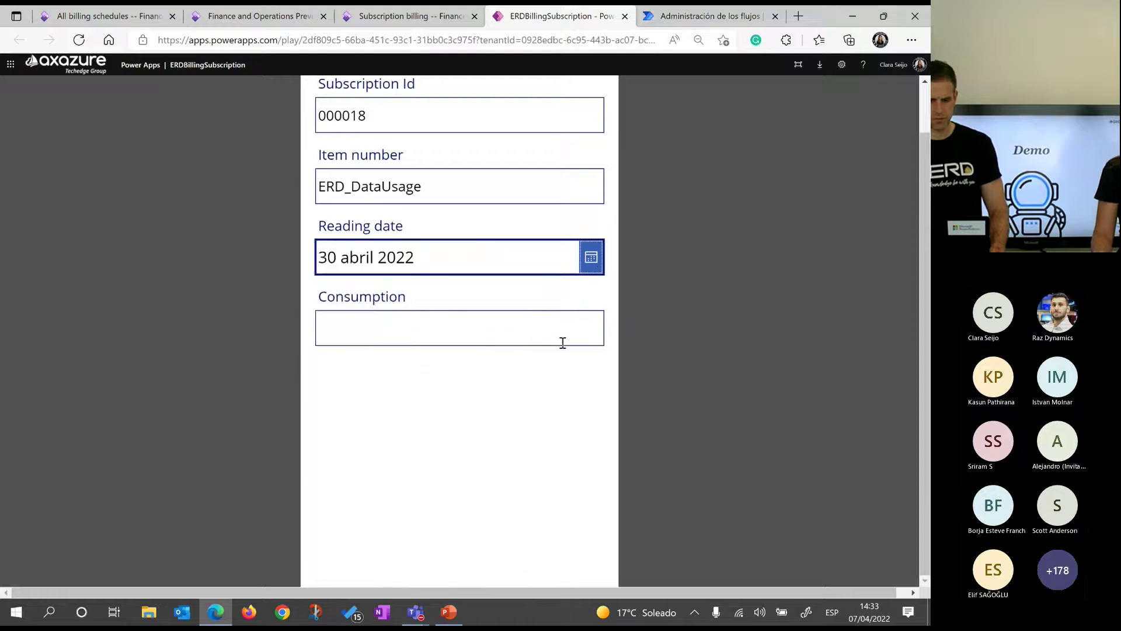
- Enter a consumption of 3 for the data usage reading
click(413, 331)
scroll(711, 315, up, 1)
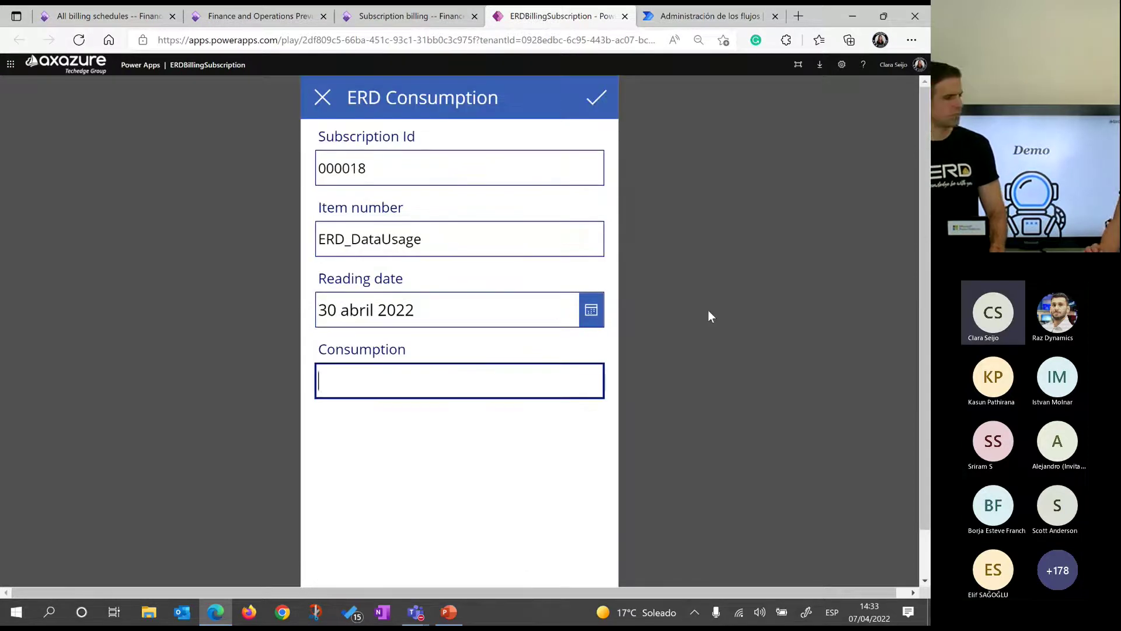
text(3)
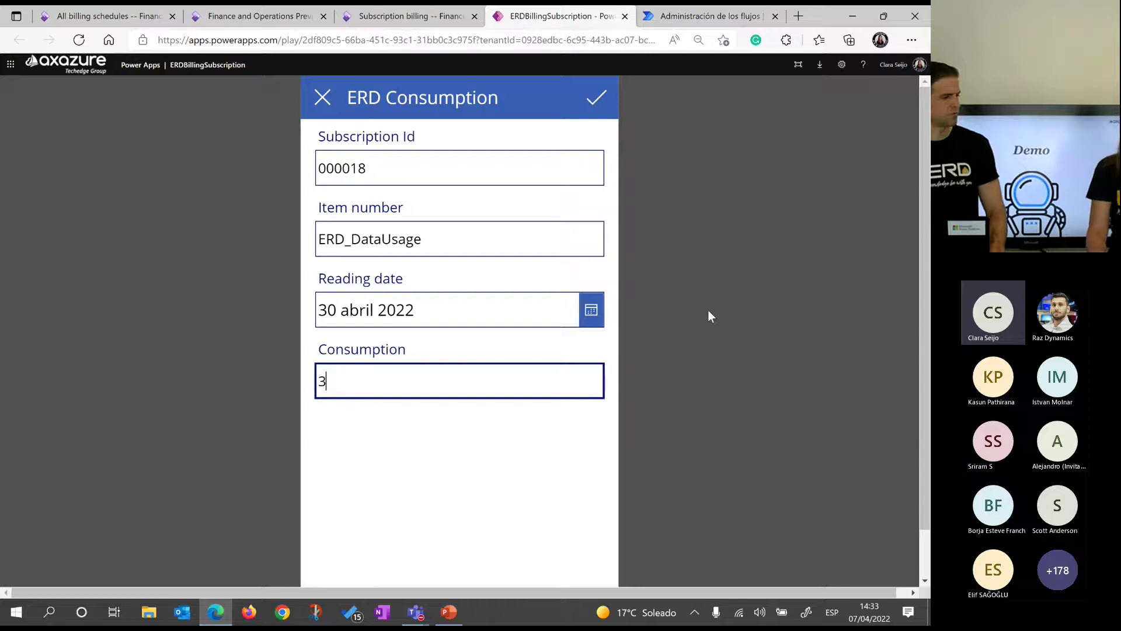
- Save the data usage consumption record and refresh the ERD Subscription consumption flow's run history in Power Automate
click(596, 98)
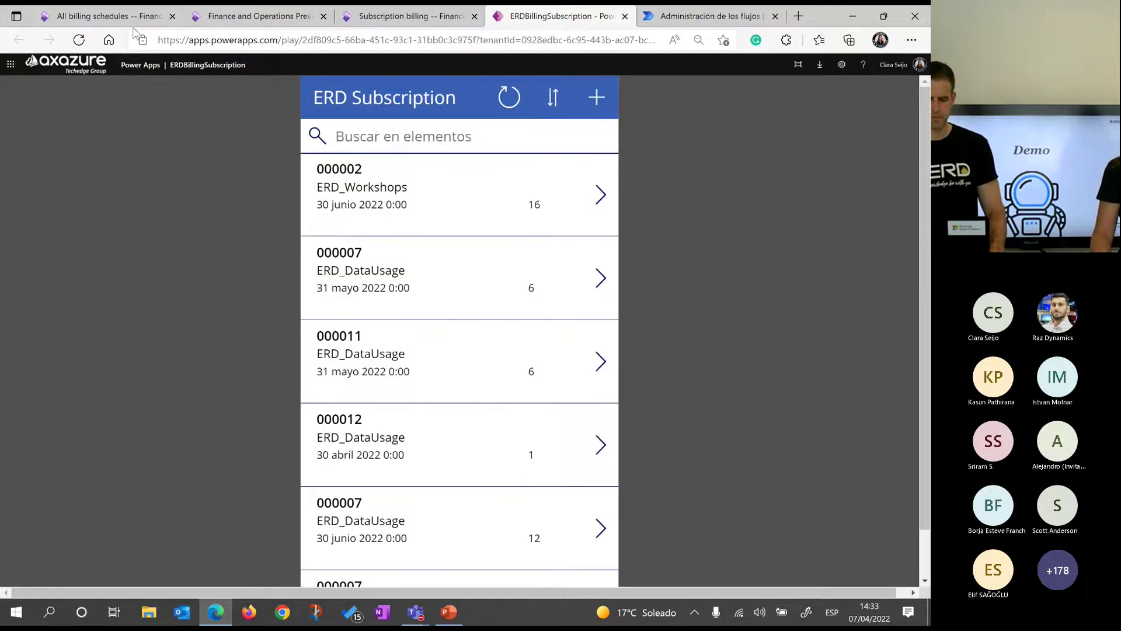
click(731, 24)
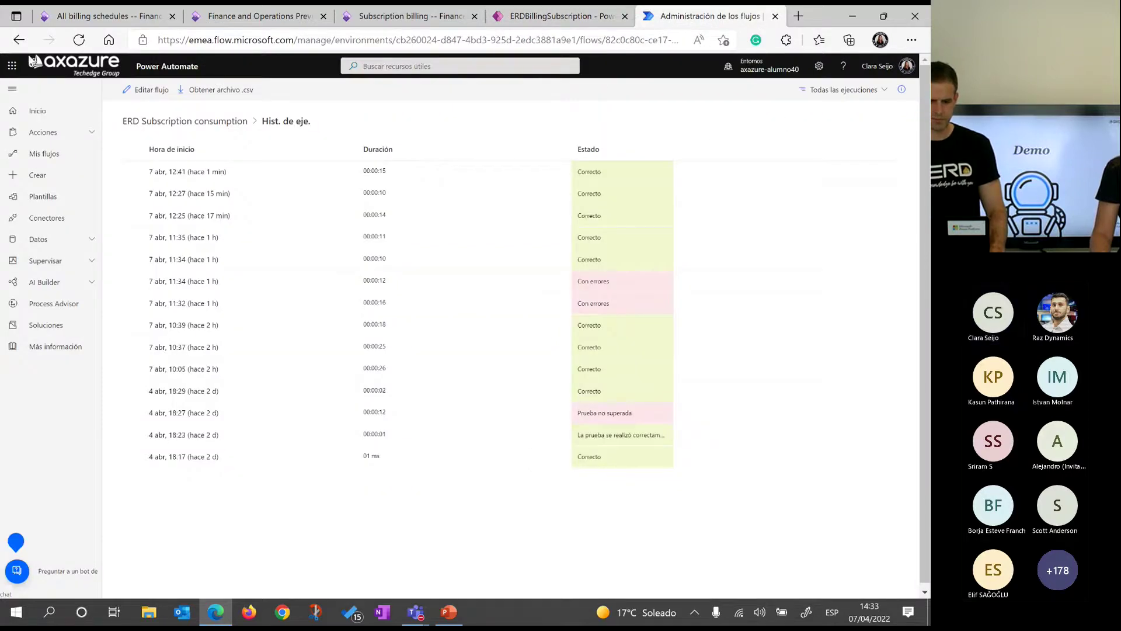
key(F5)
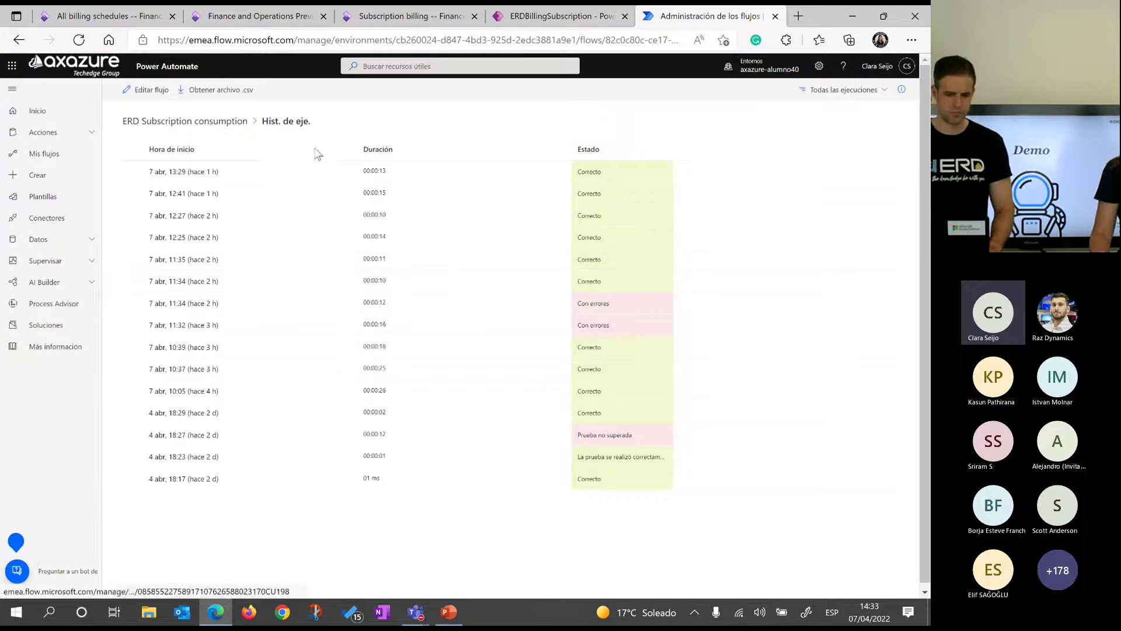
- Open the billing detail of the ERD_DataUsage line in Finance and Operations and refresh its data
click(105, 16)
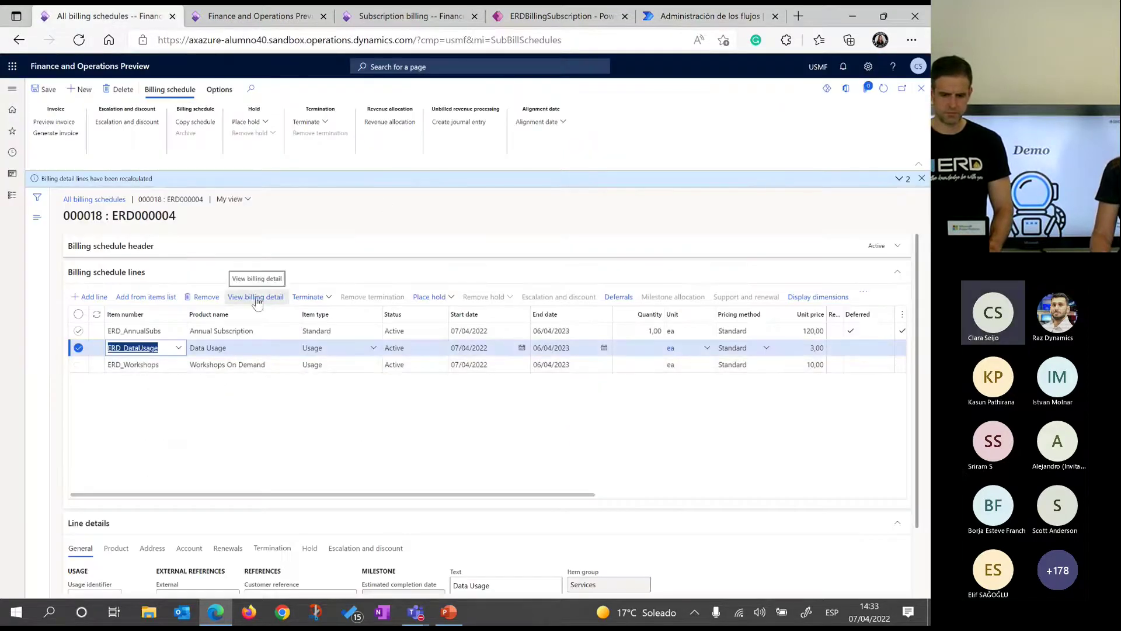
click(256, 297)
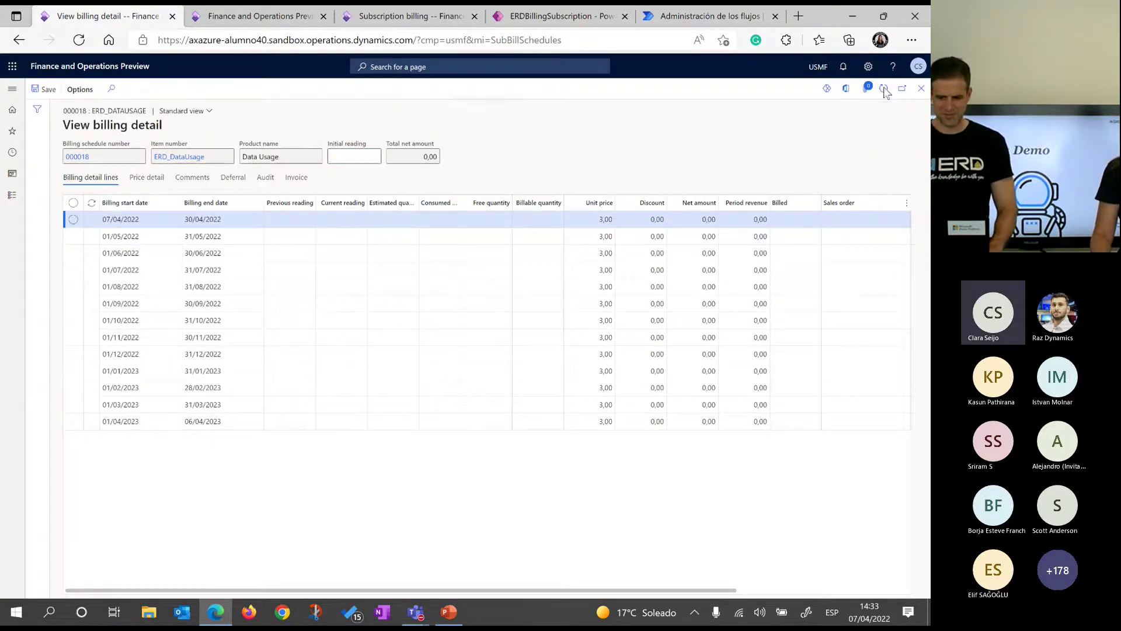
click(885, 90)
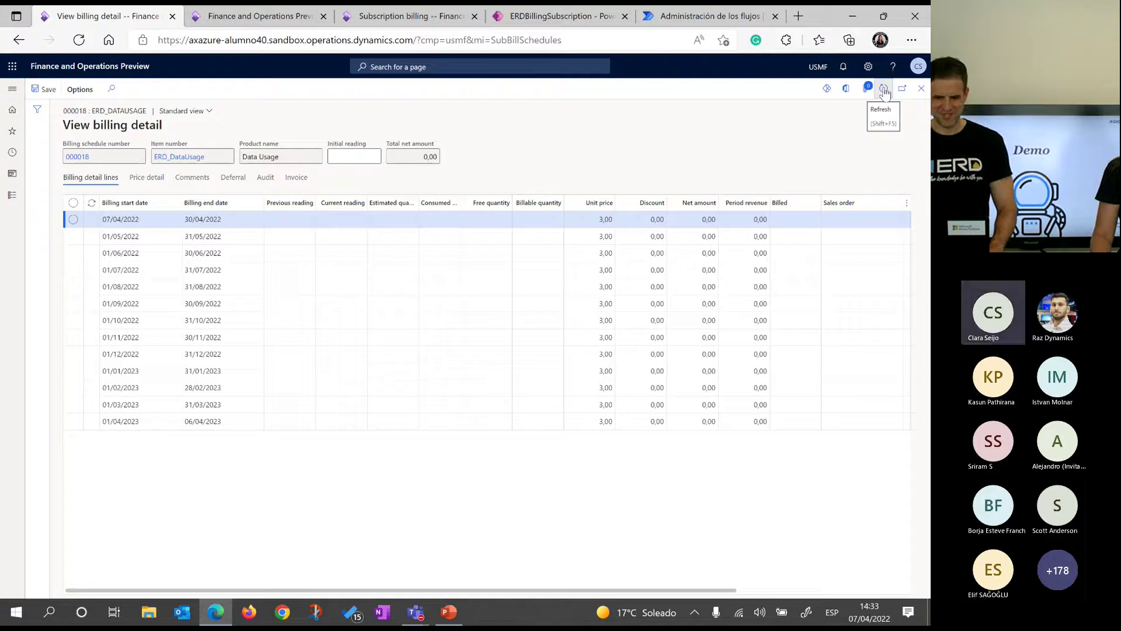
click(885, 90)
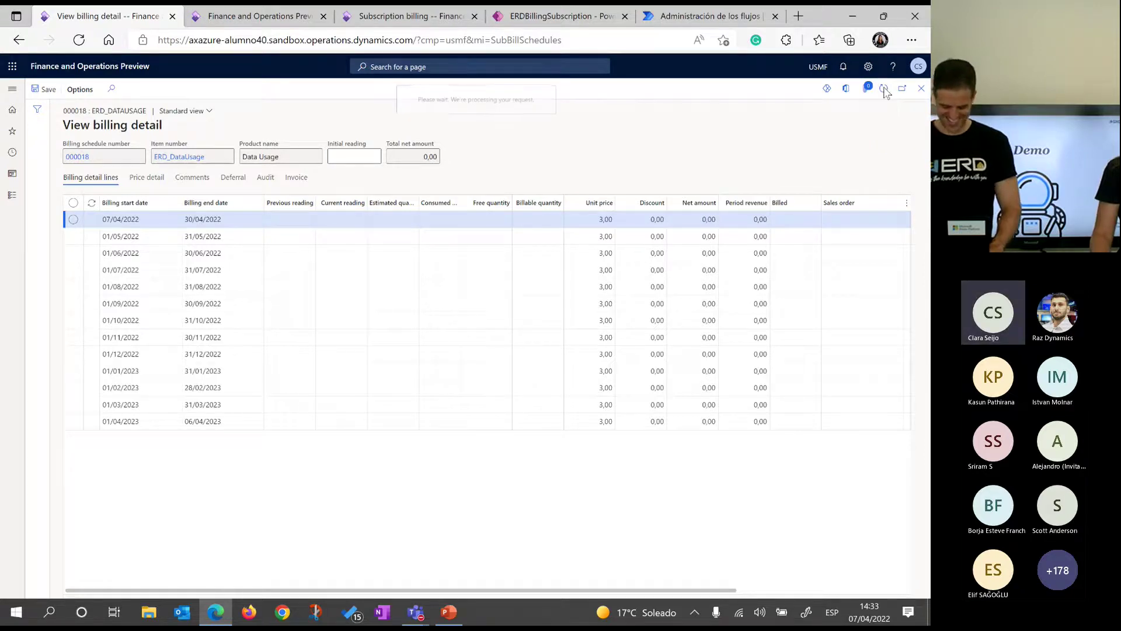
- Reload the flow's run history and look for the saved April reading in the ERDBillingSubscription app's list
click(710, 17)
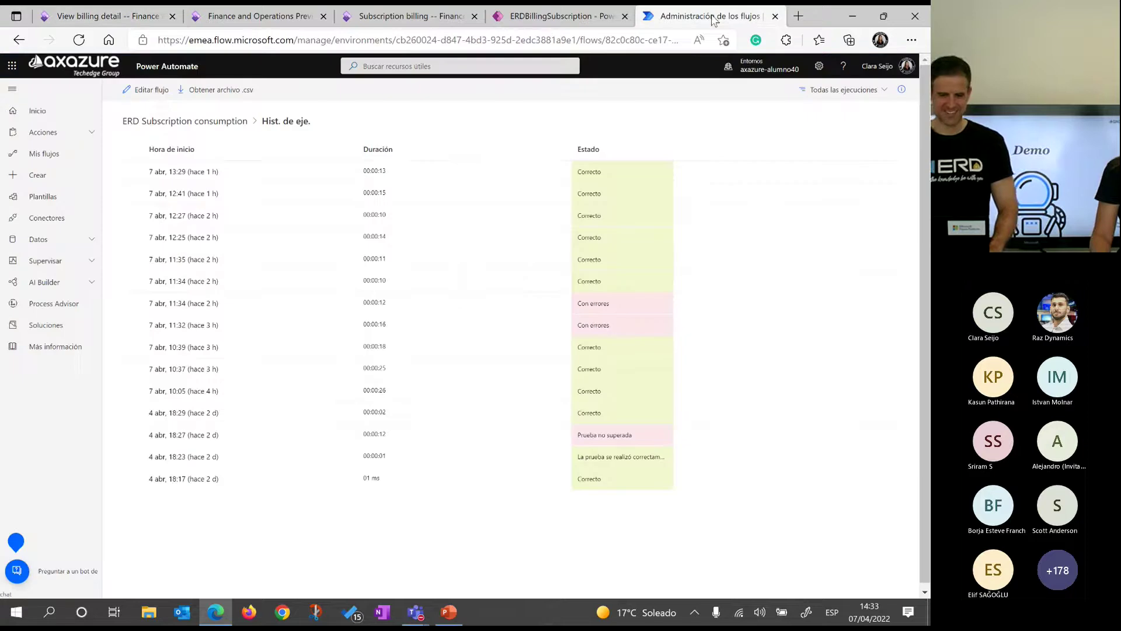
click(79, 40)
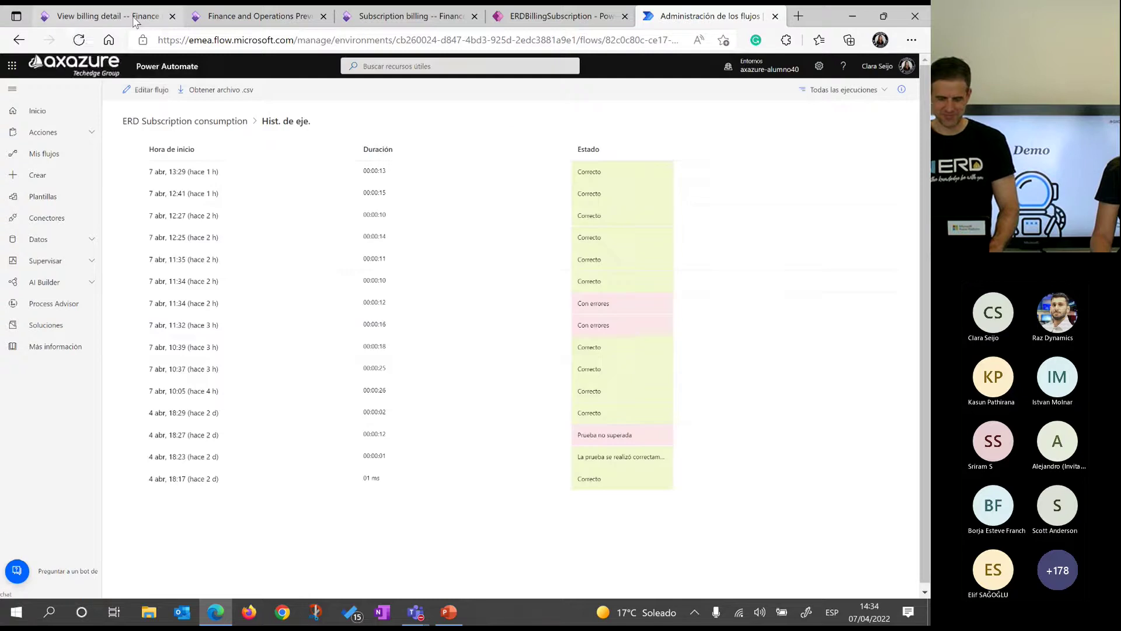
click(103, 16)
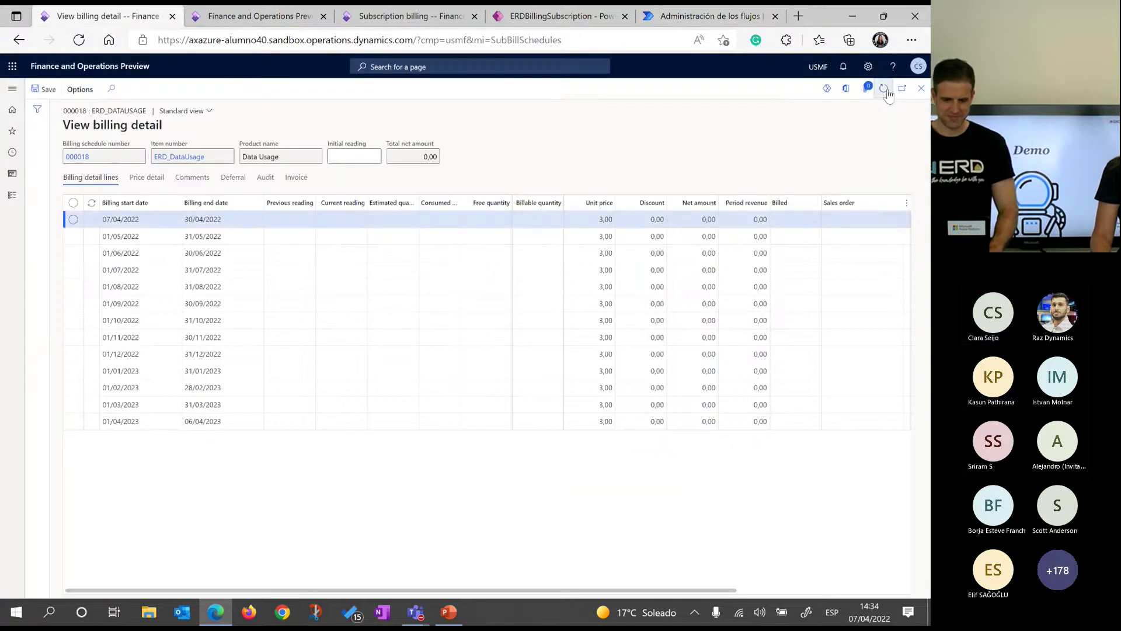
click(570, 18)
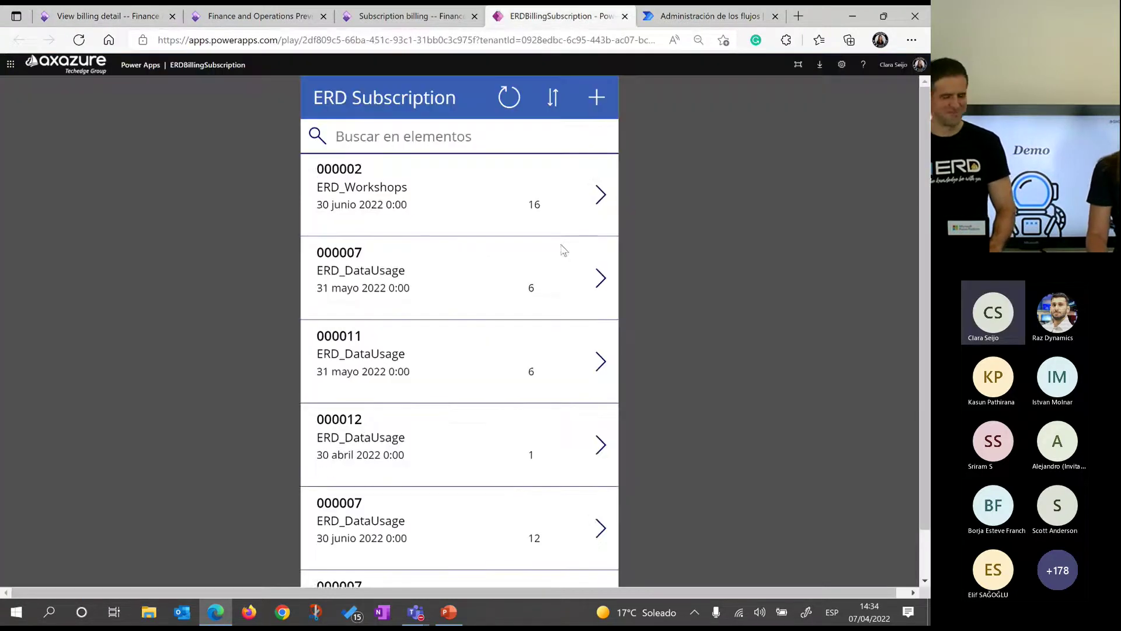
scroll(551, 283, down, 3)
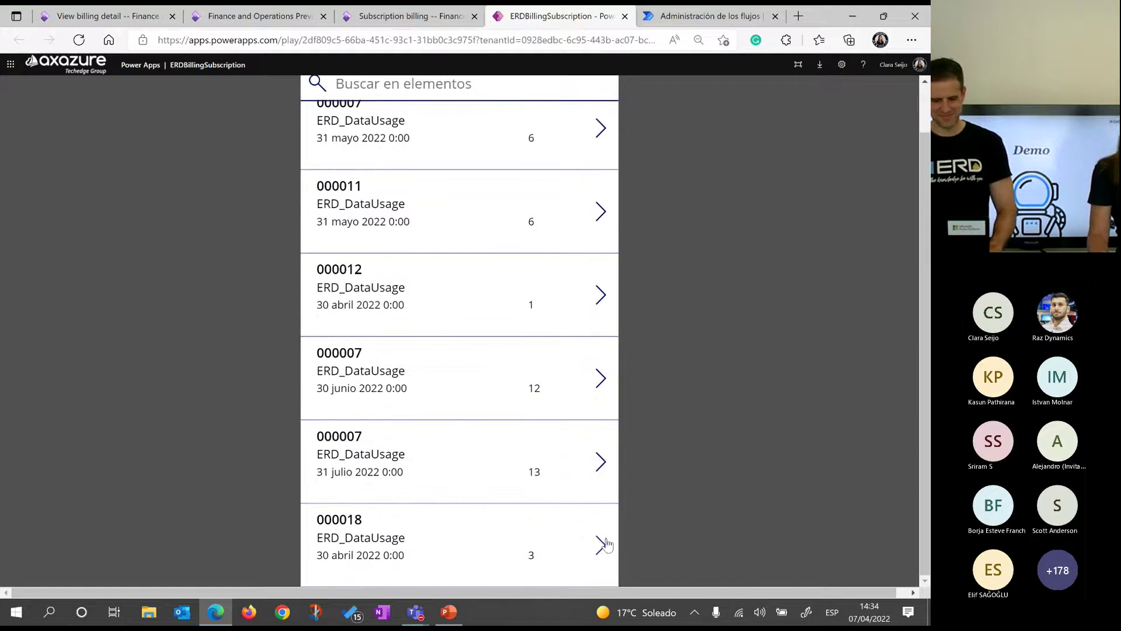
- Reload the Power Automate run history to check the flow's status, and refresh the data usage billing detail in Finance and Operations
click(703, 16)
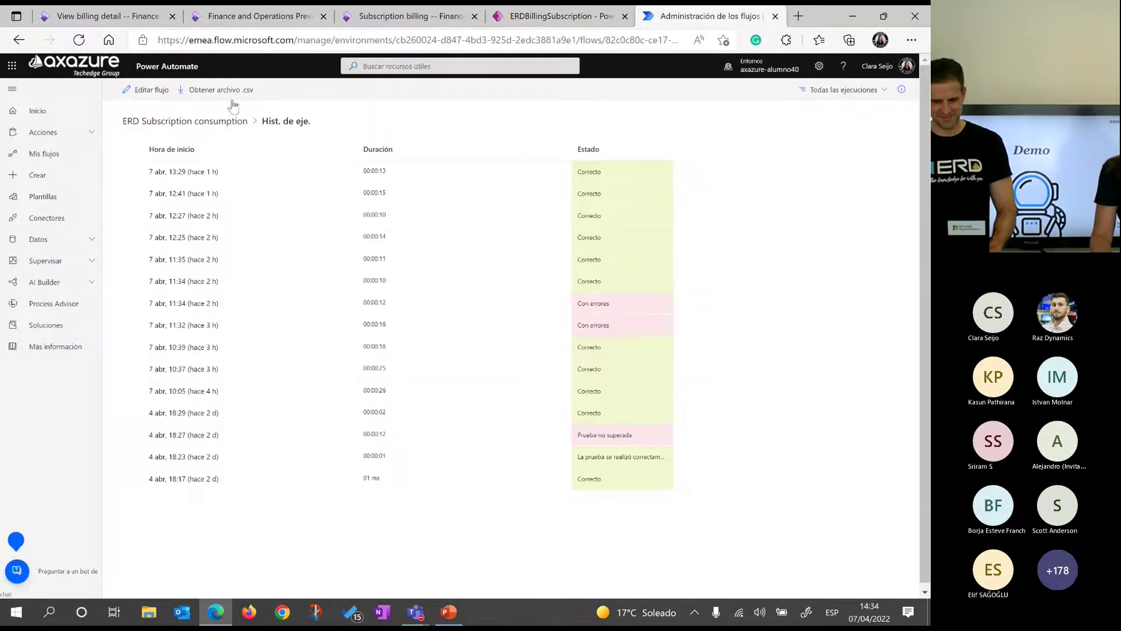
click(79, 41)
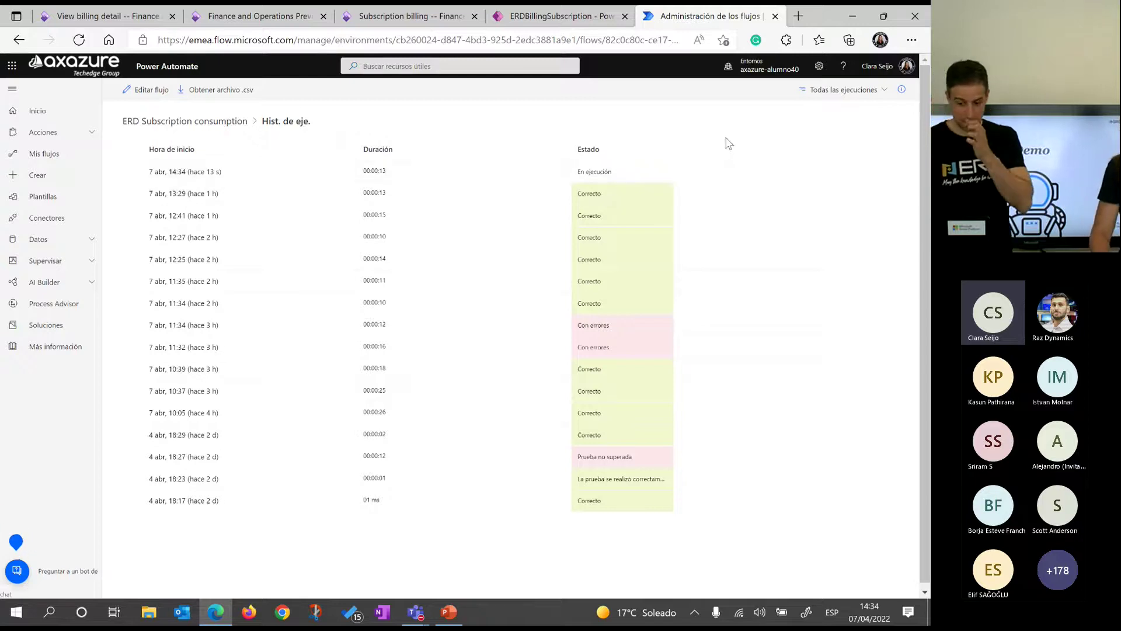
click(87, 43)
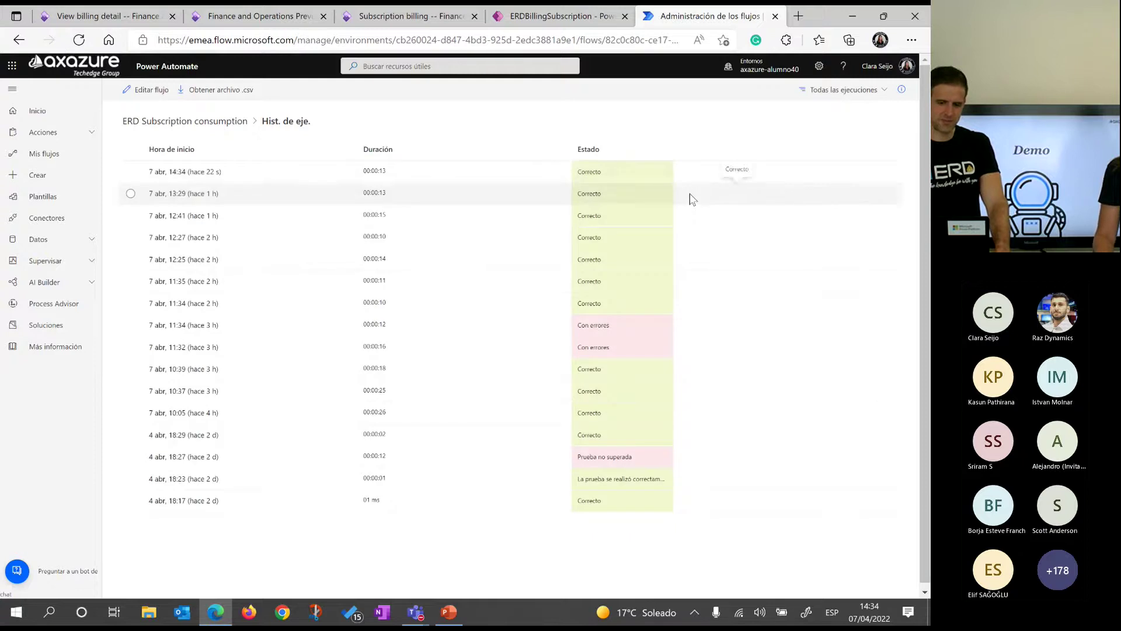
click(126, 16)
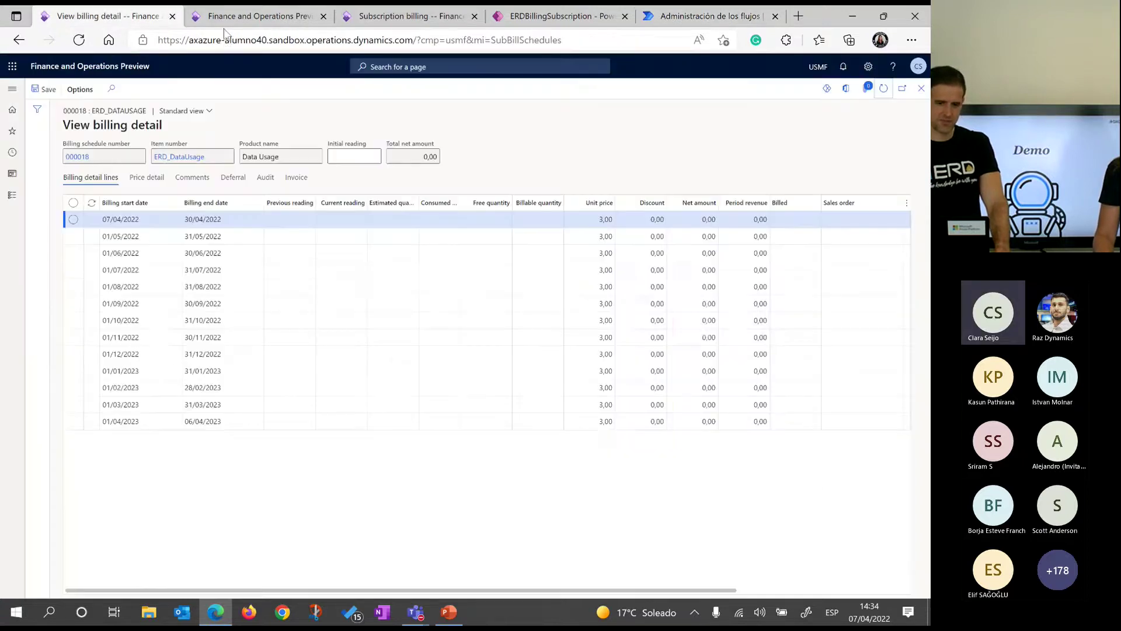
click(883, 88)
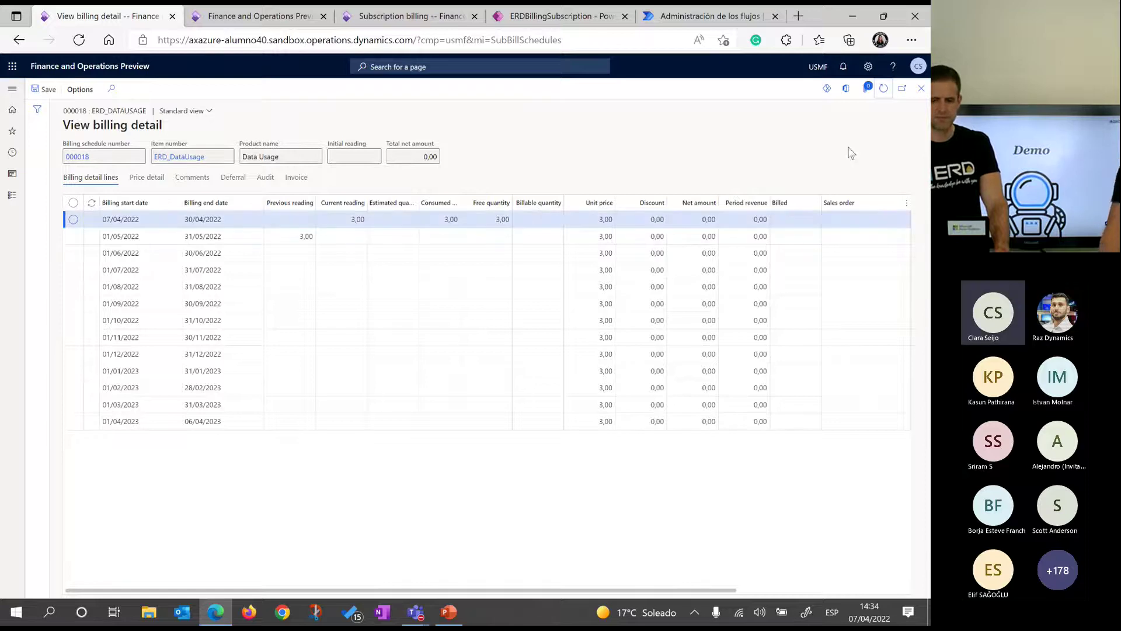
- Open the newest ERD_DataUsage record in the ERDBillingSubscription app and set its reading date to 31 May 2022
click(577, 19)
click(598, 548)
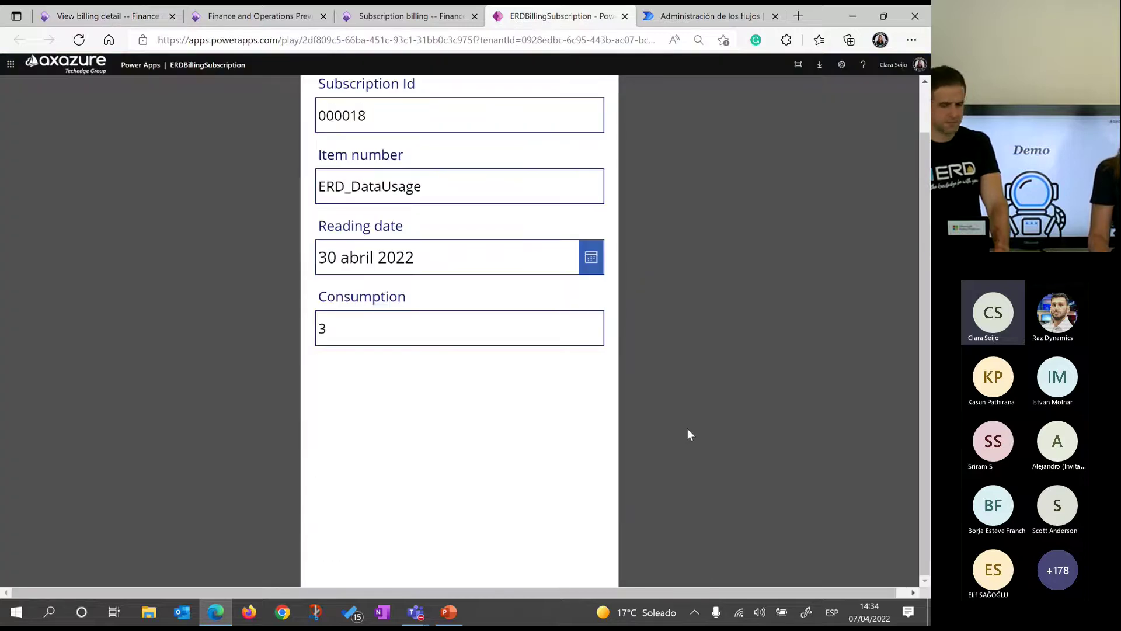
click(591, 257)
click(551, 337)
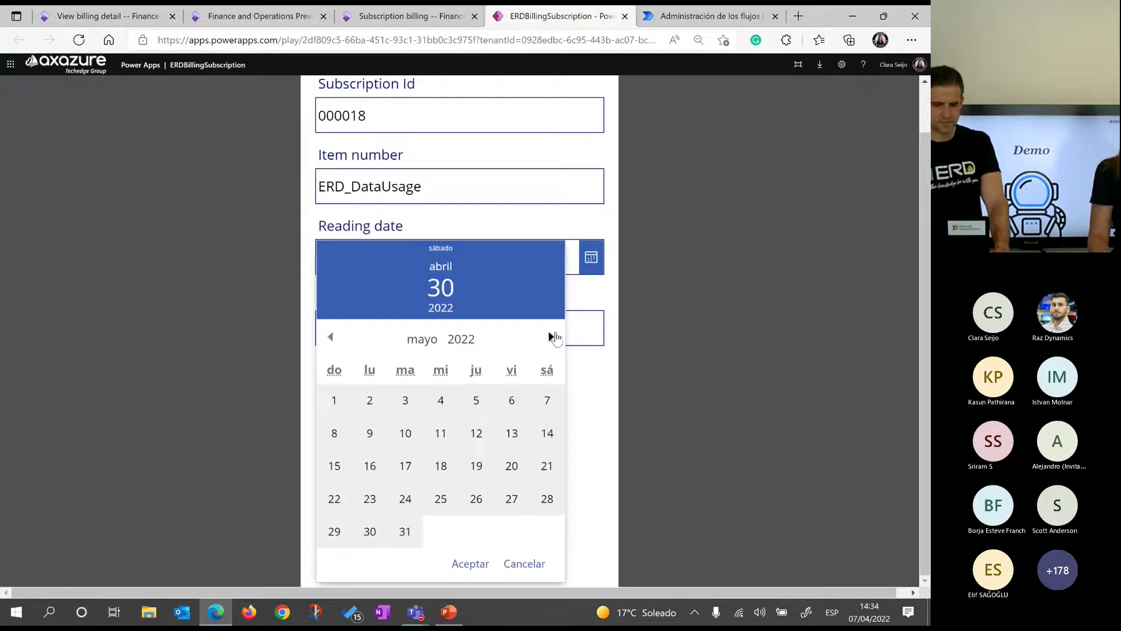
click(405, 531)
click(472, 578)
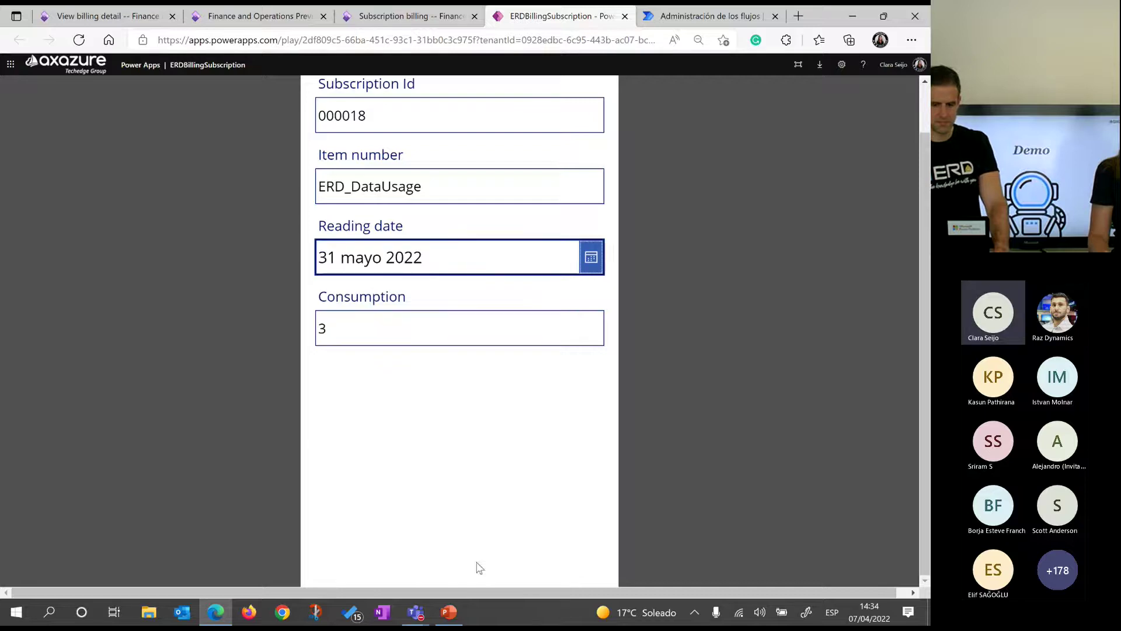
- Set the May data usage consumption to 7 and save the record
click(383, 328)
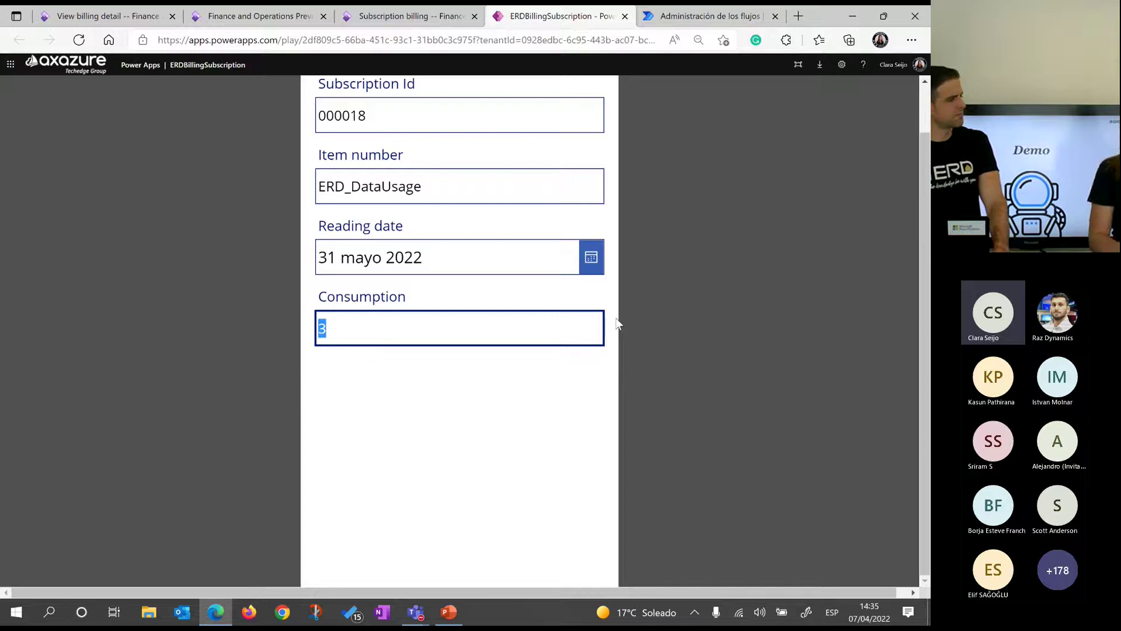
text(7)
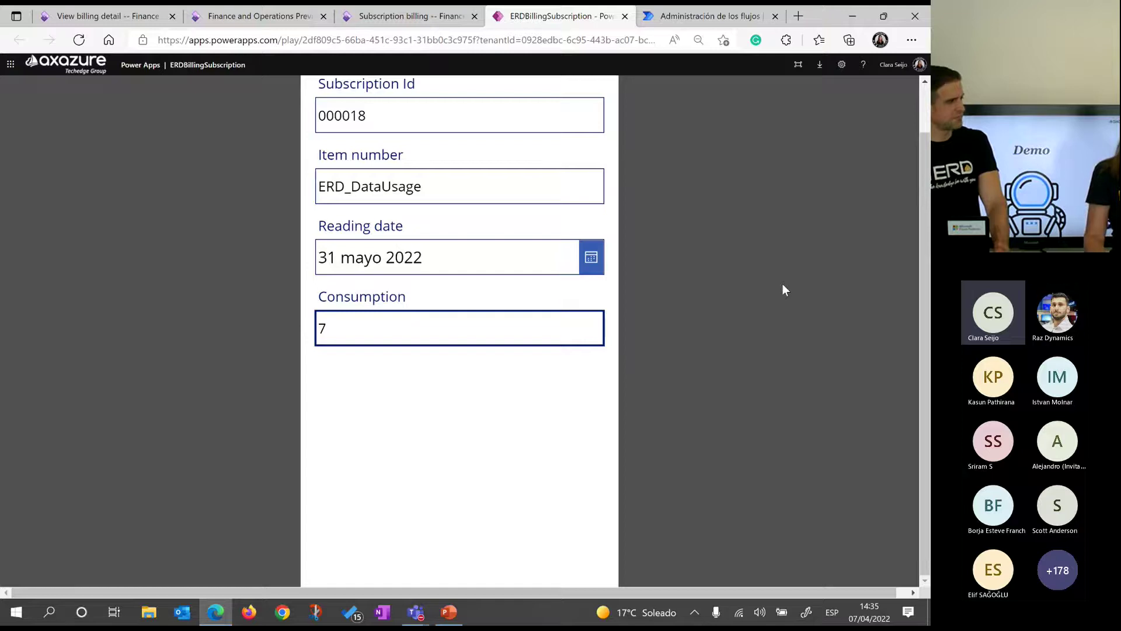
scroll(782, 284, up, 1)
click(596, 95)
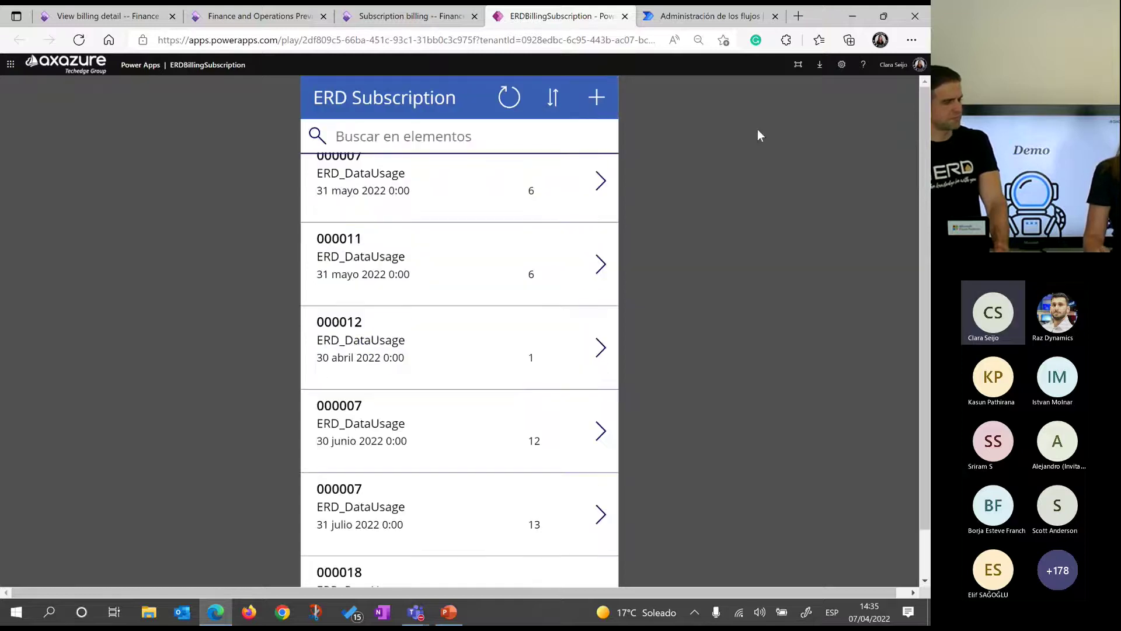
- Check the flow's run history in Power Automate and refresh the data usage billing detail in Finance and Operations
click(87, 18)
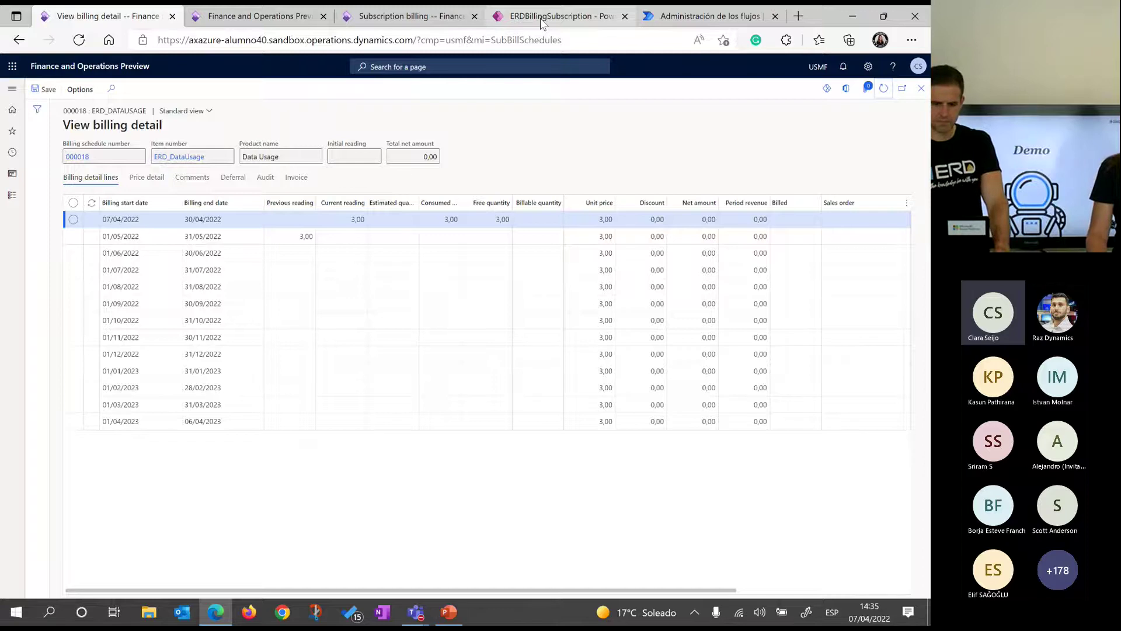
click(701, 16)
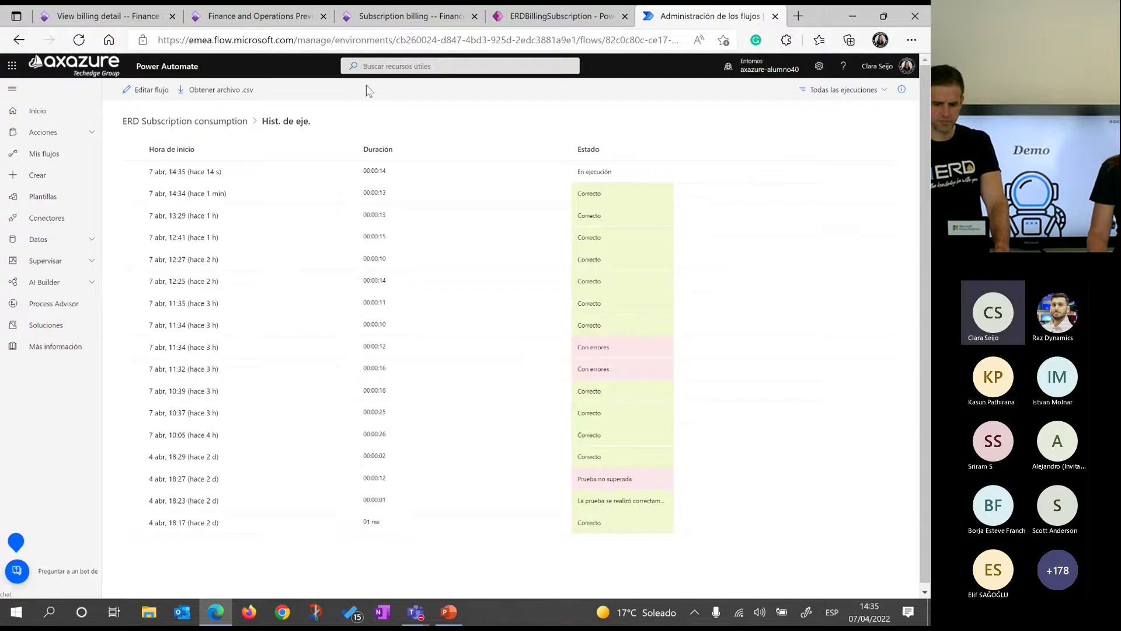
click(78, 45)
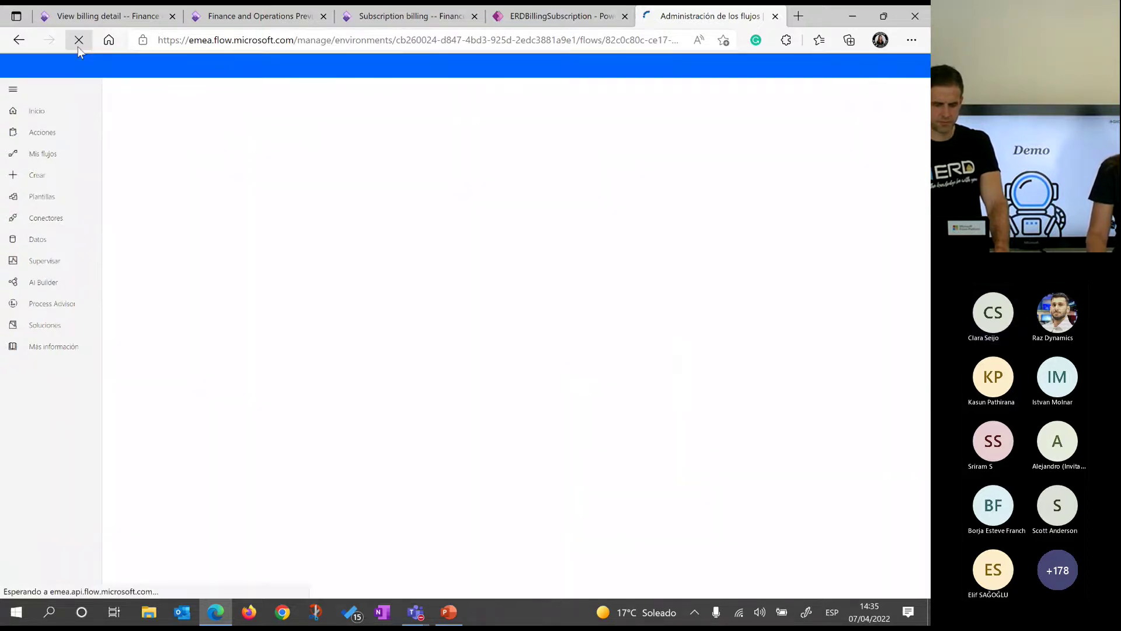
click(103, 16)
click(883, 88)
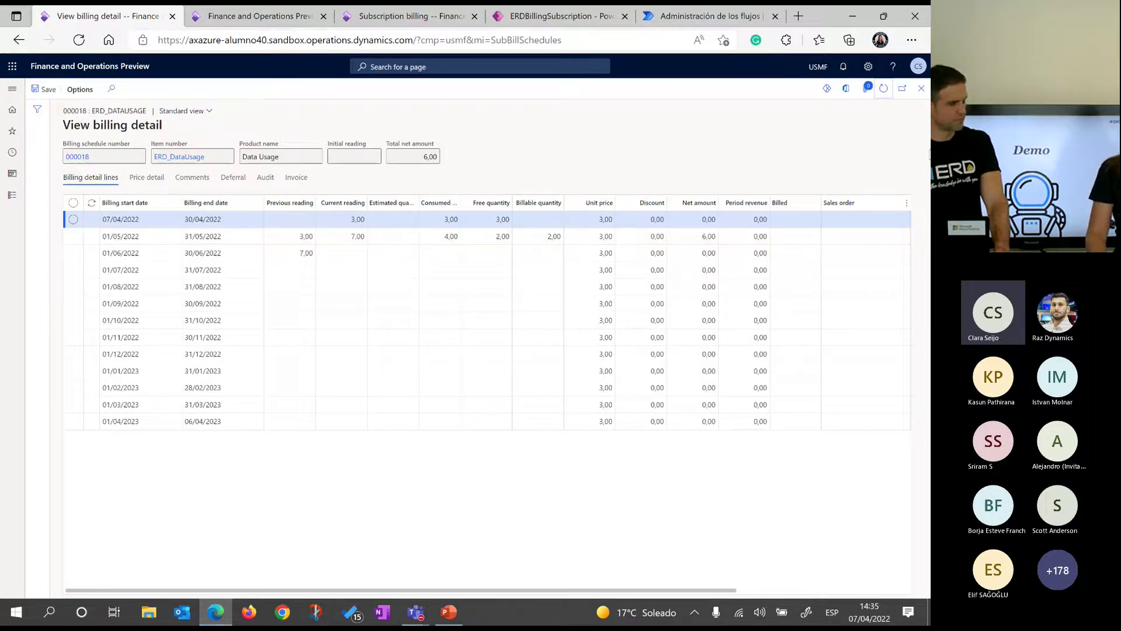
- Close the data usage billing detail and open the billing detail of the ERD_Workshops line
click(919, 90)
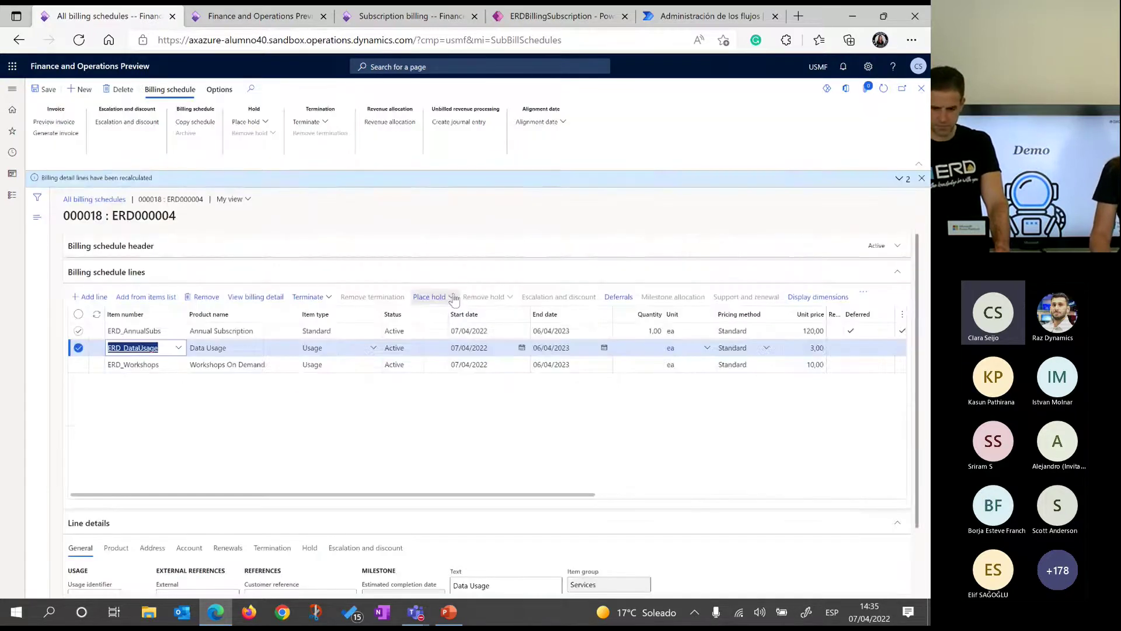
click(284, 365)
scroll(313, 458, down, 1)
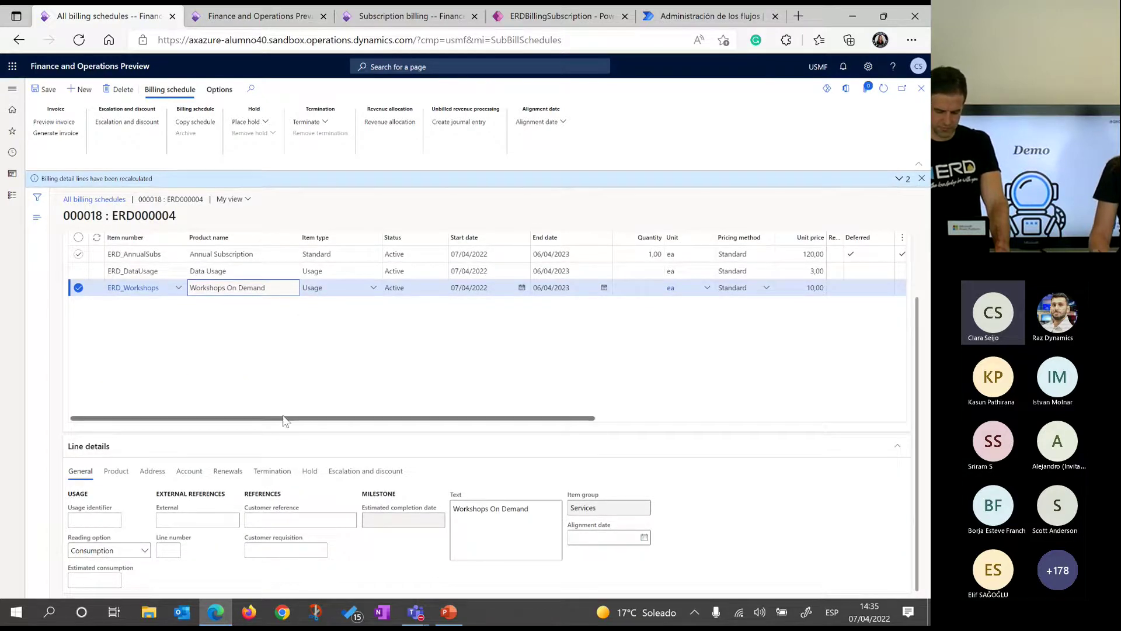
scroll(313, 393, up, 1)
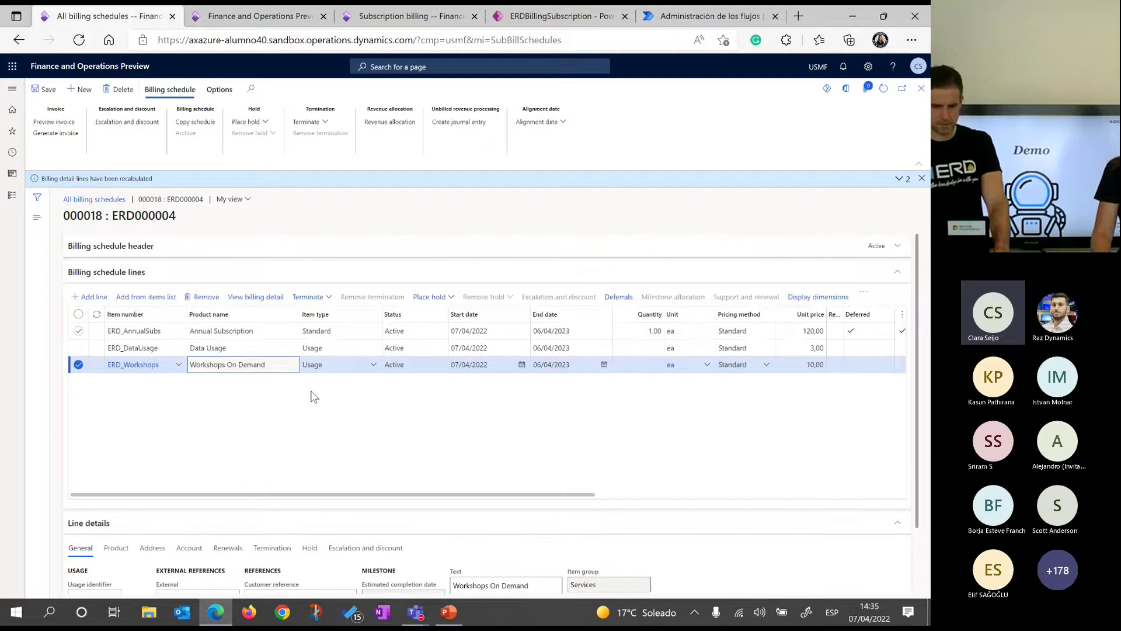
click(269, 303)
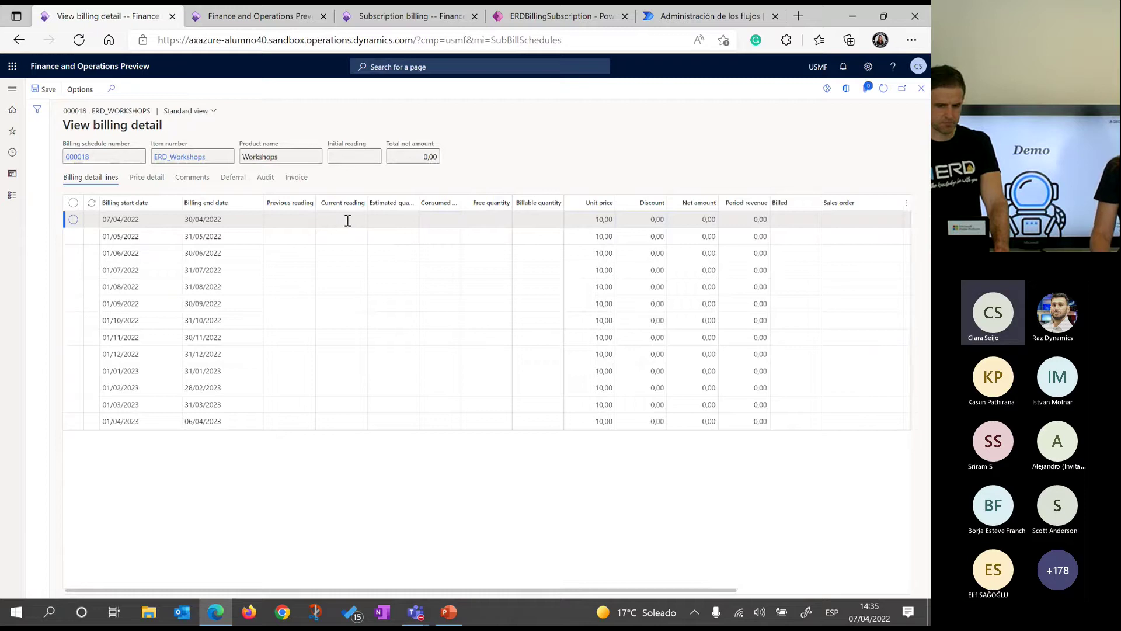
- Enter consumed workshop quantities of 3 for April 2022 and 6 for May 2022, and return to the billing schedule
click(439, 219)
text(3)
key(Down)
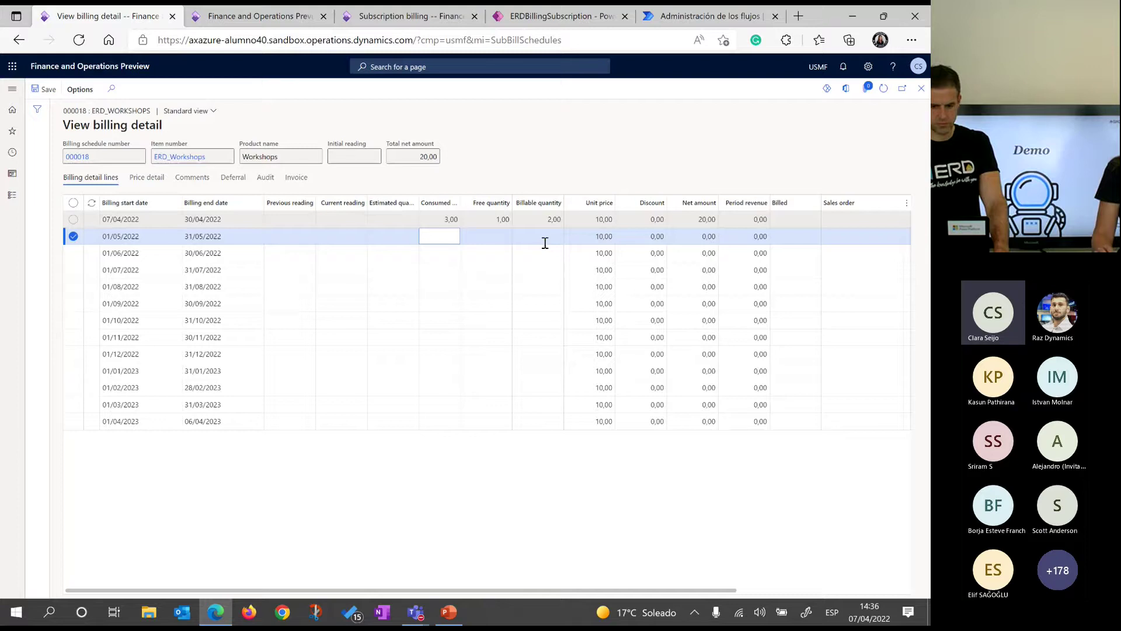
key(Down)
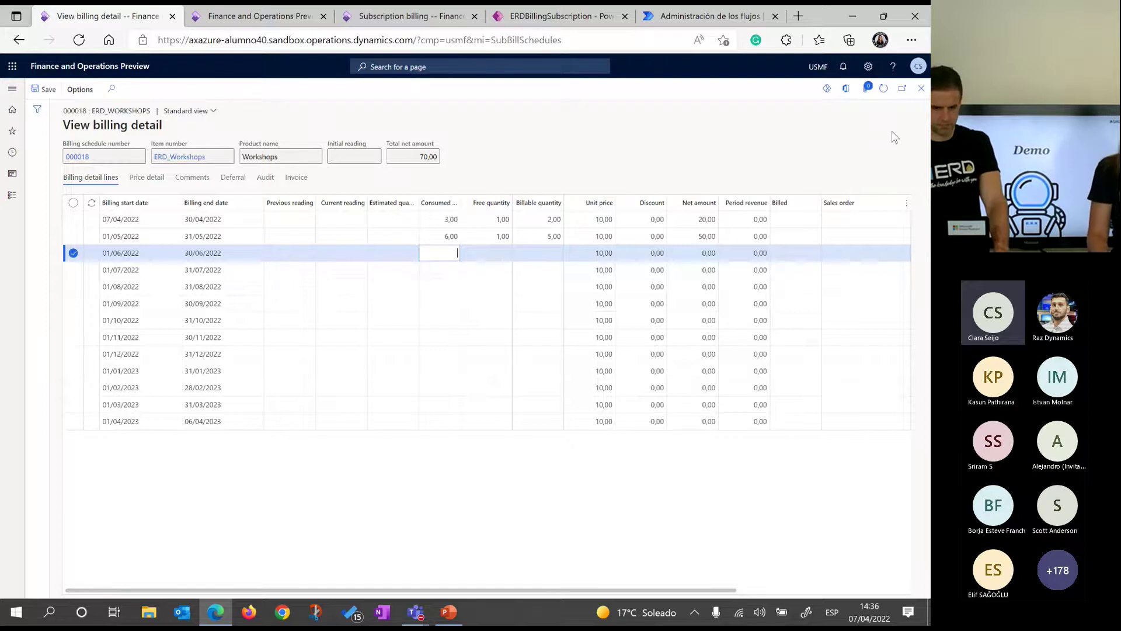
click(922, 88)
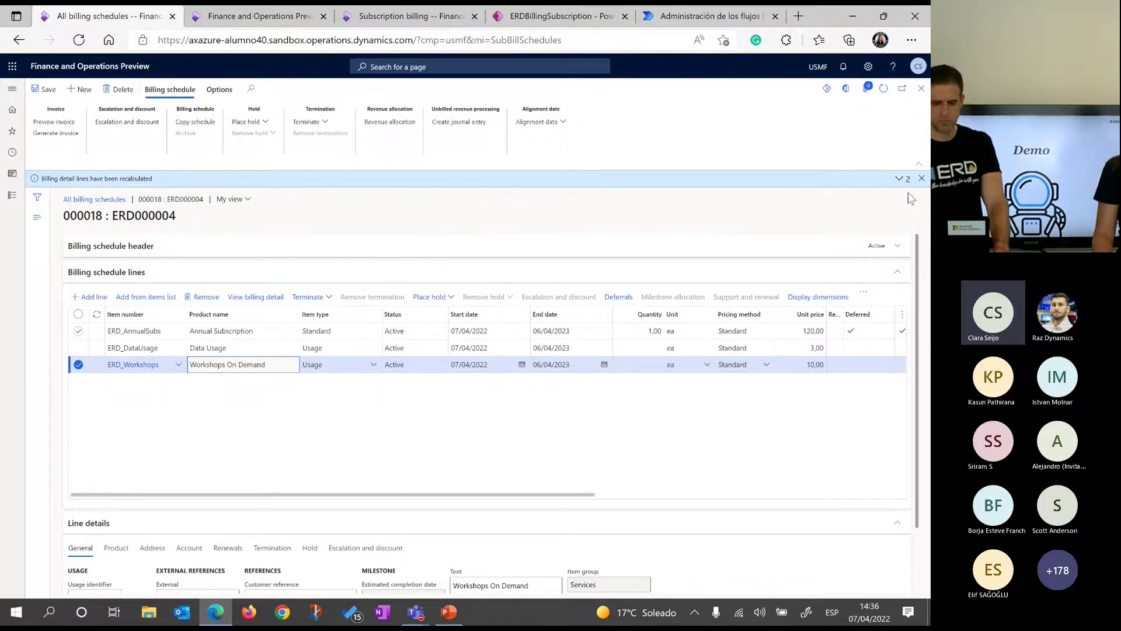
- Set the invoice generation cut-off for schedule 000018 to 30/04/2022, keeping sales order as transaction type and automatic invoice posting
click(922, 178)
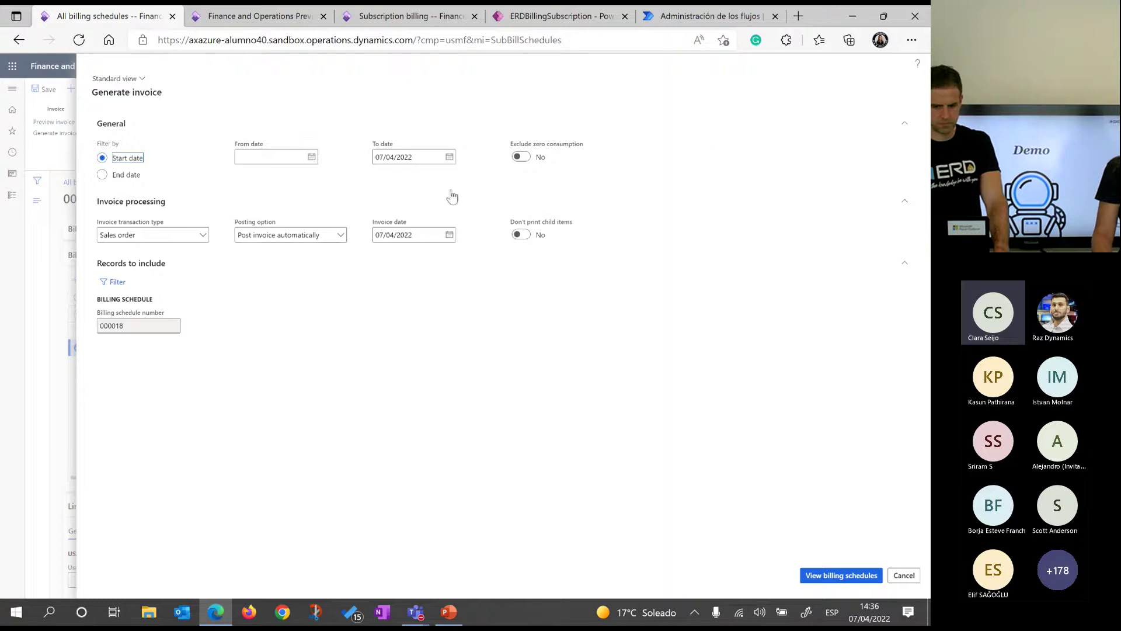
click(450, 158)
click(487, 299)
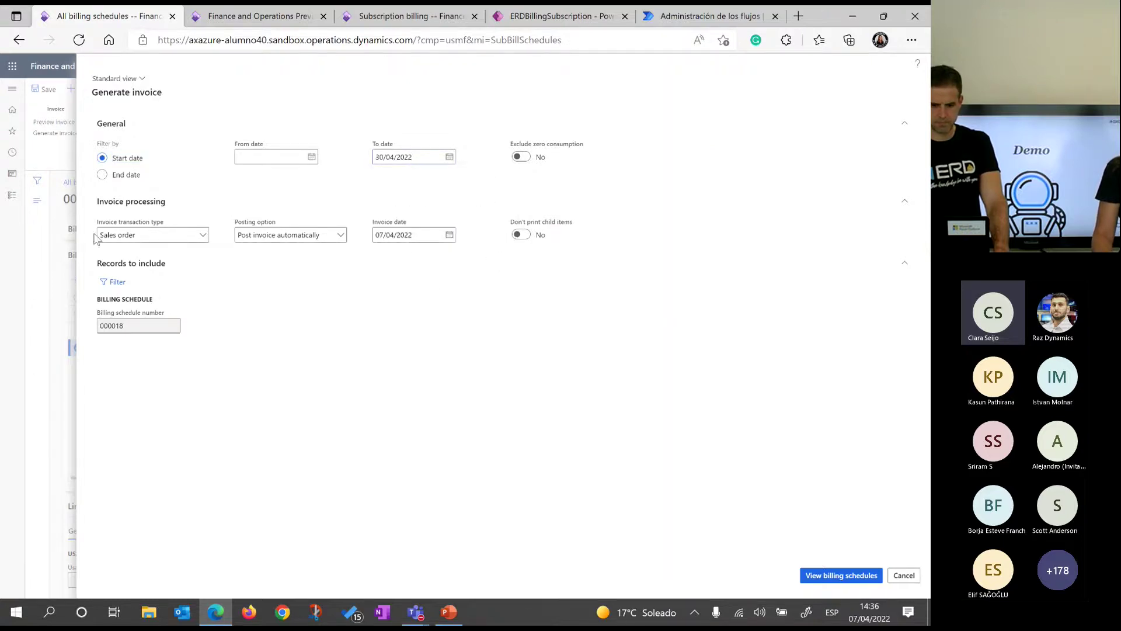
drag(136, 235, 112, 239)
click(112, 239)
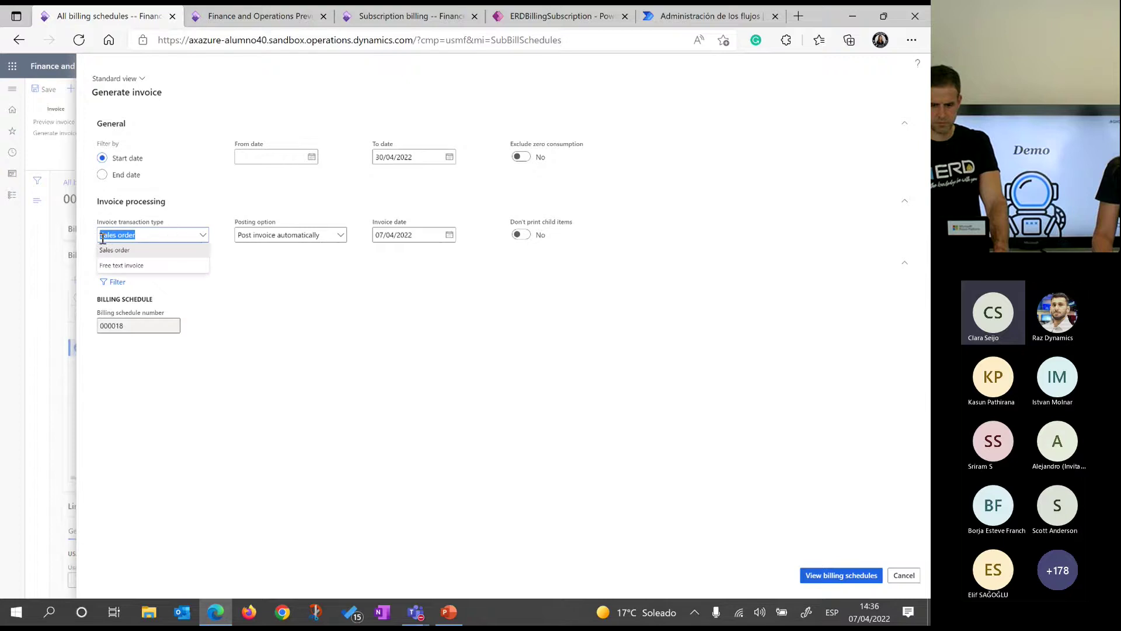
click(342, 236)
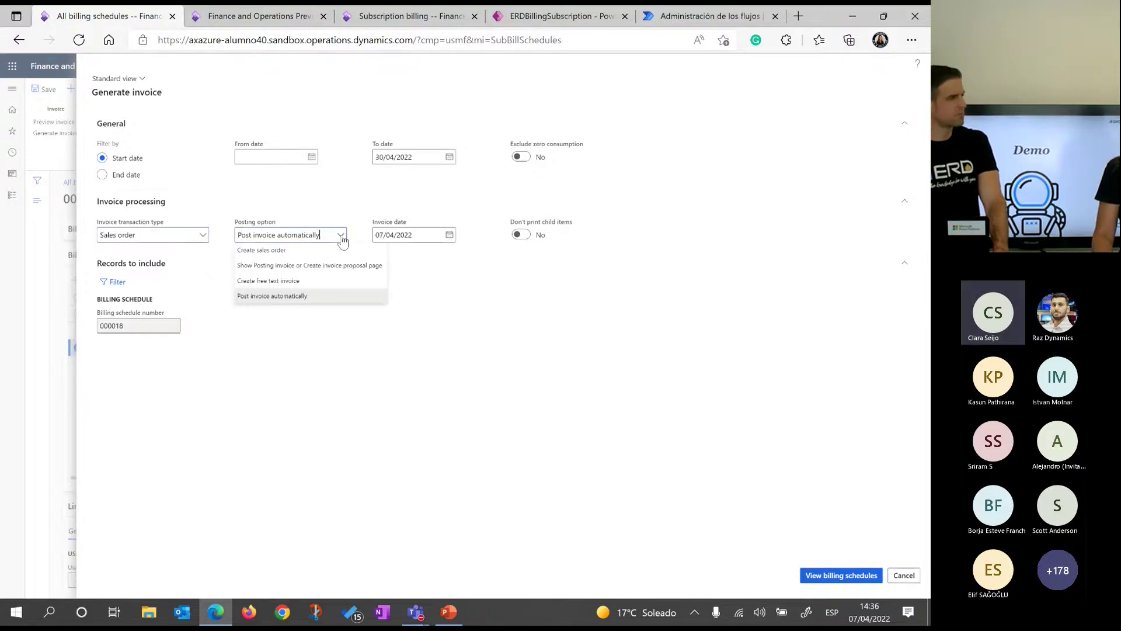
click(350, 263)
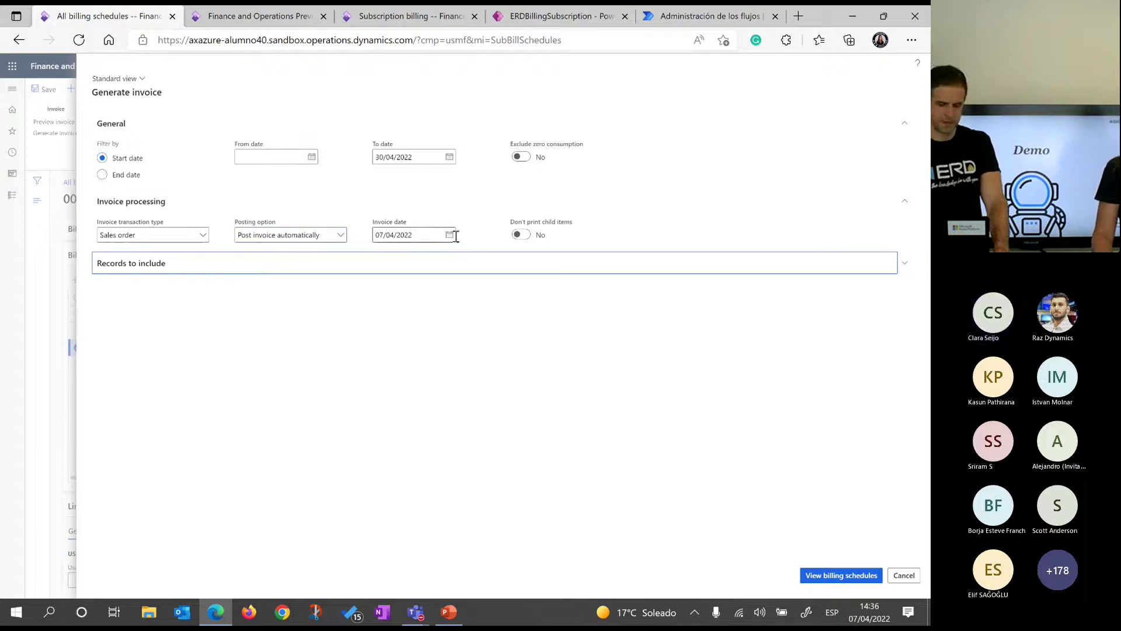
- Set the invoice date to 30/04/2022, review the billing lines to include, and generate the invoice
click(449, 234)
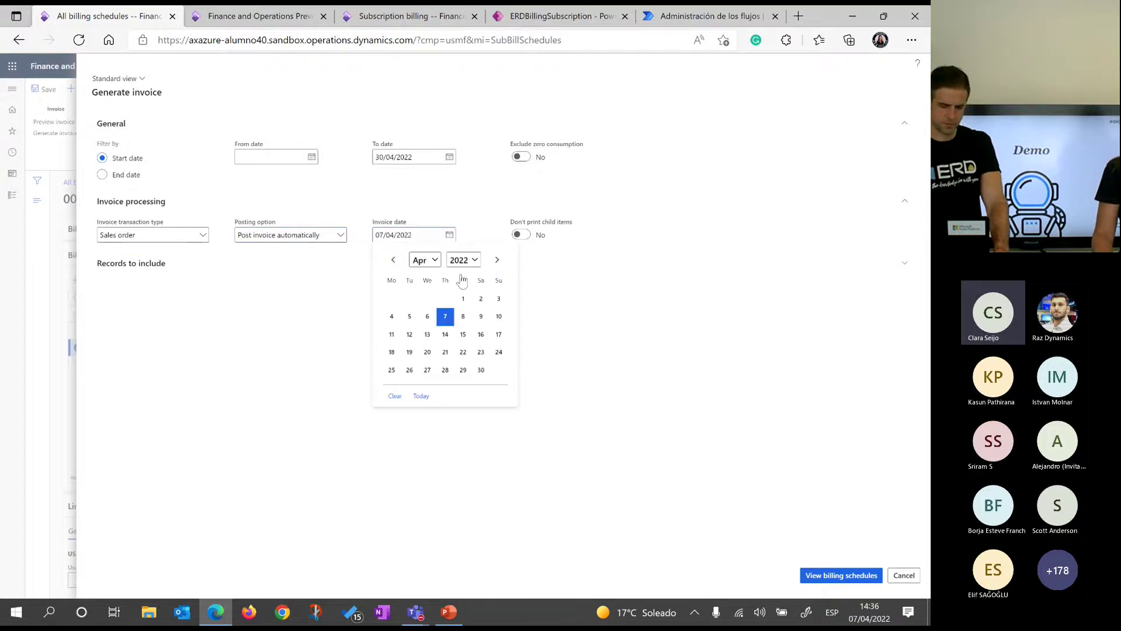
click(482, 371)
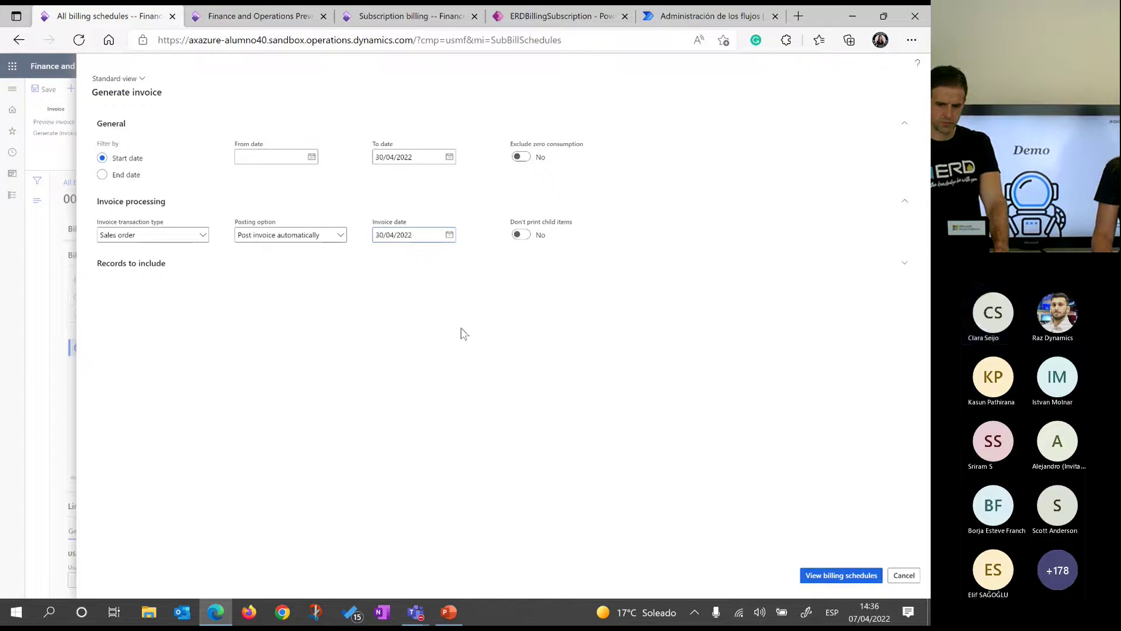
click(839, 575)
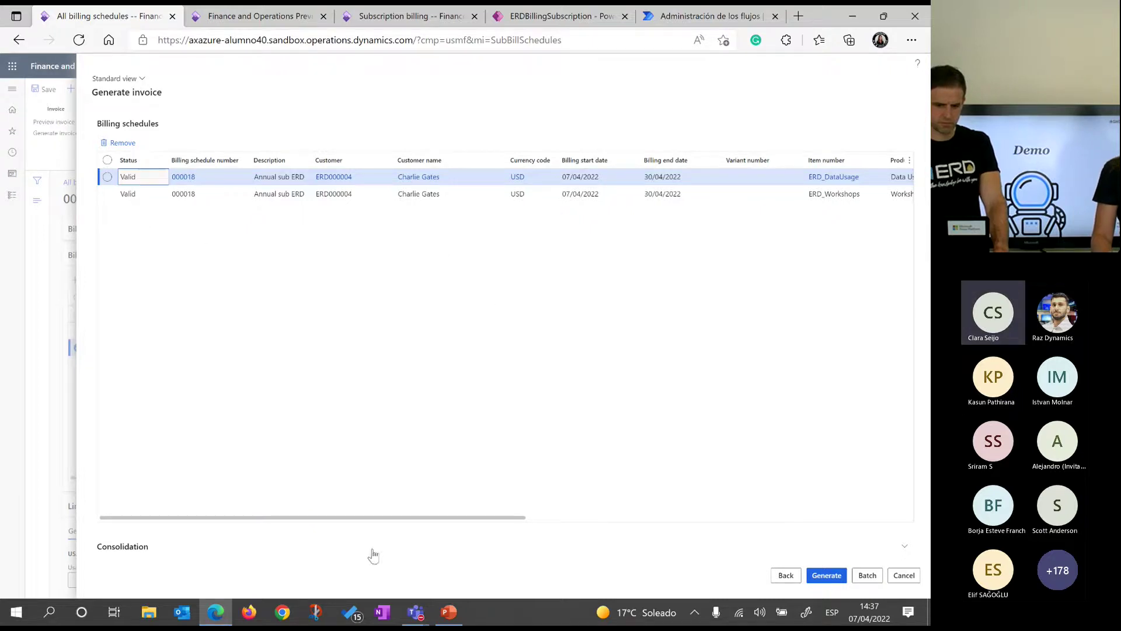
drag(394, 520, 592, 522)
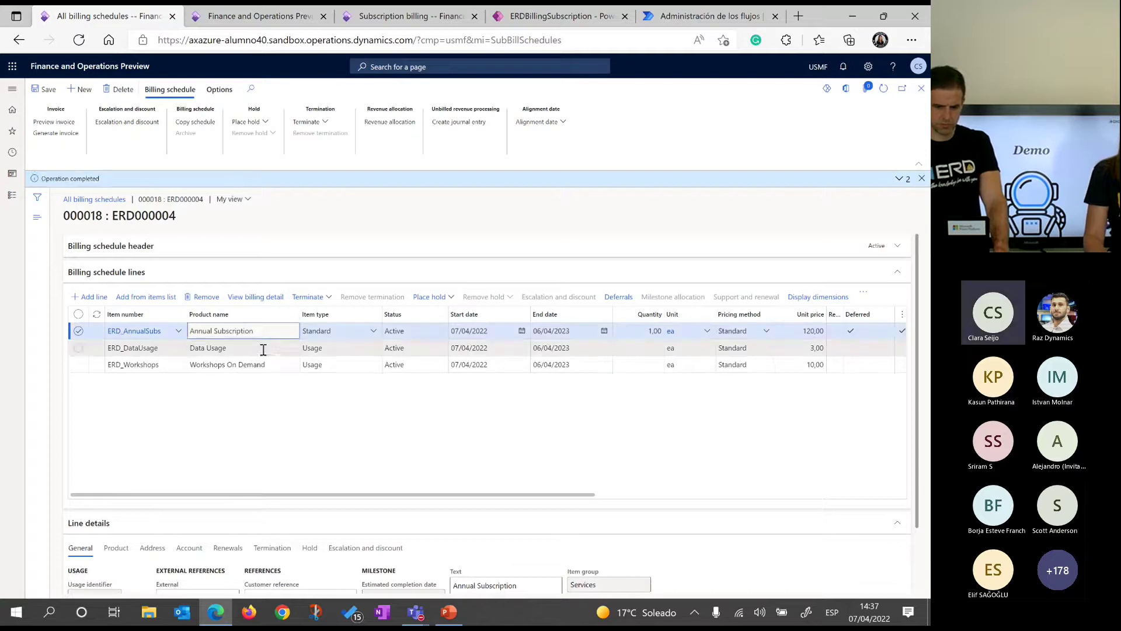
- Open the Data Usage line's billing detail, examine the sales order linked to the April period, and return to the billing schedule
click(261, 348)
click(257, 297)
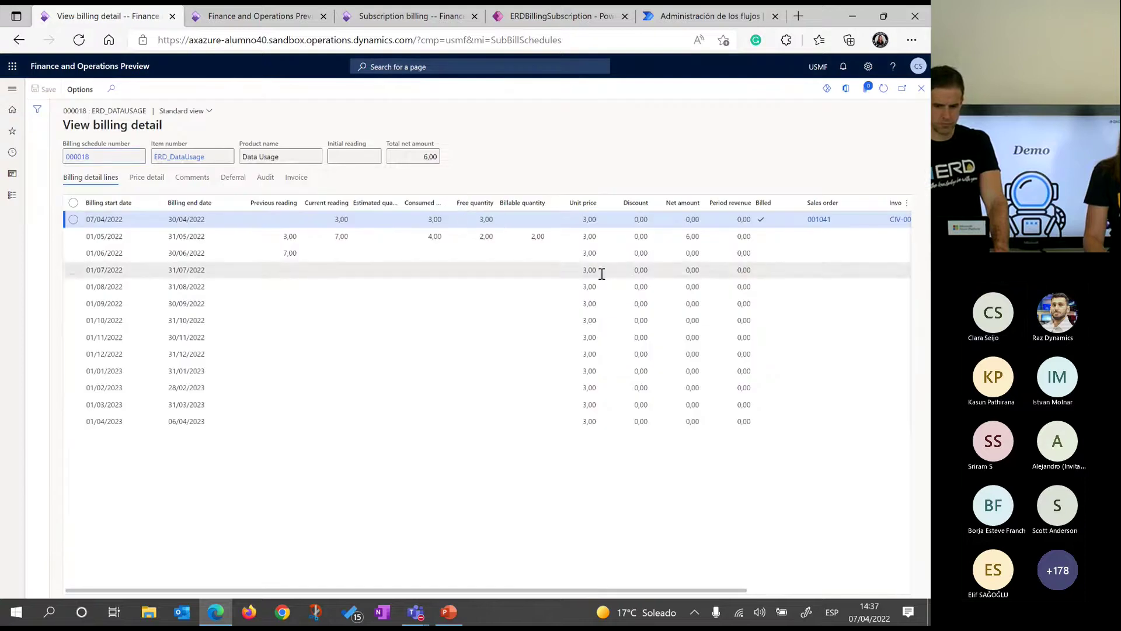
drag(566, 591, 728, 591)
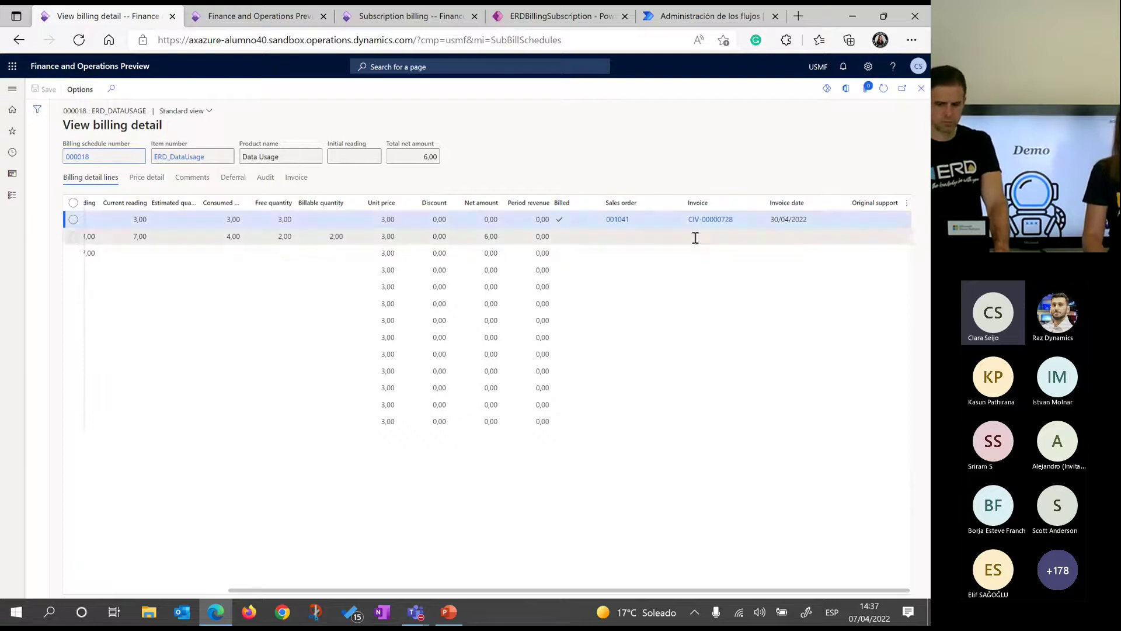
click(619, 224)
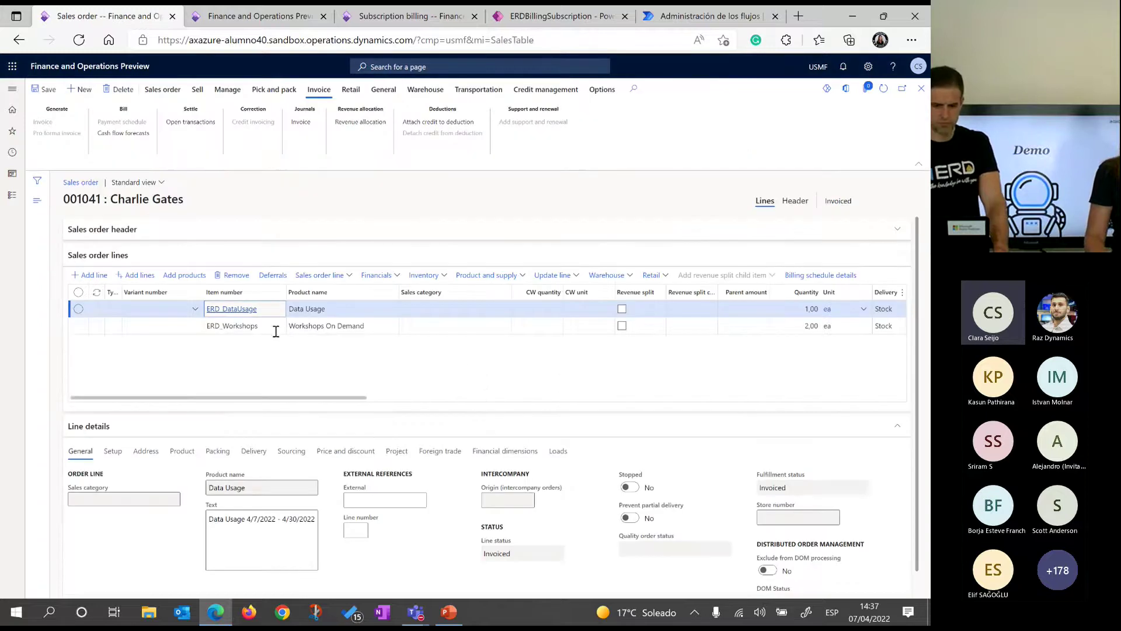
drag(317, 400, 444, 408)
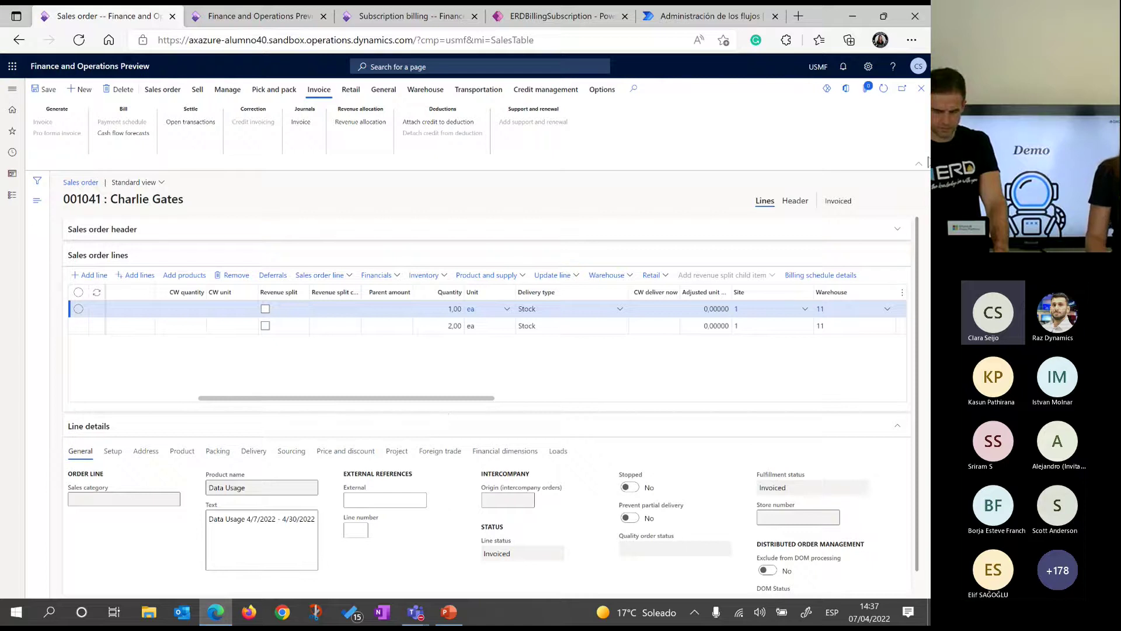
click(922, 88)
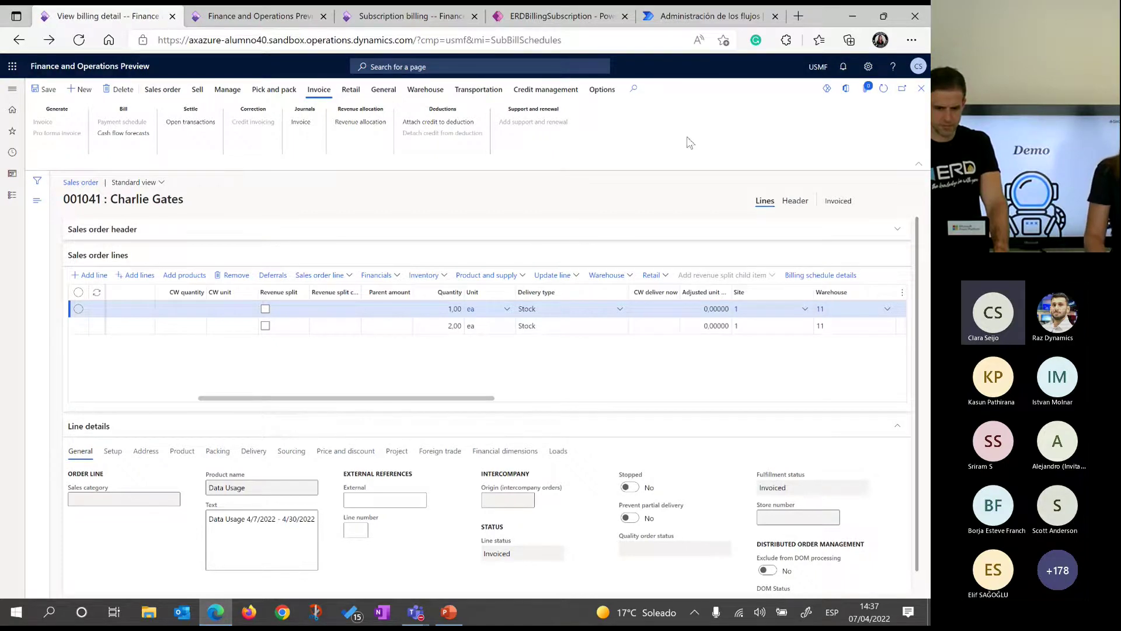
drag(452, 591, 289, 591)
click(921, 89)
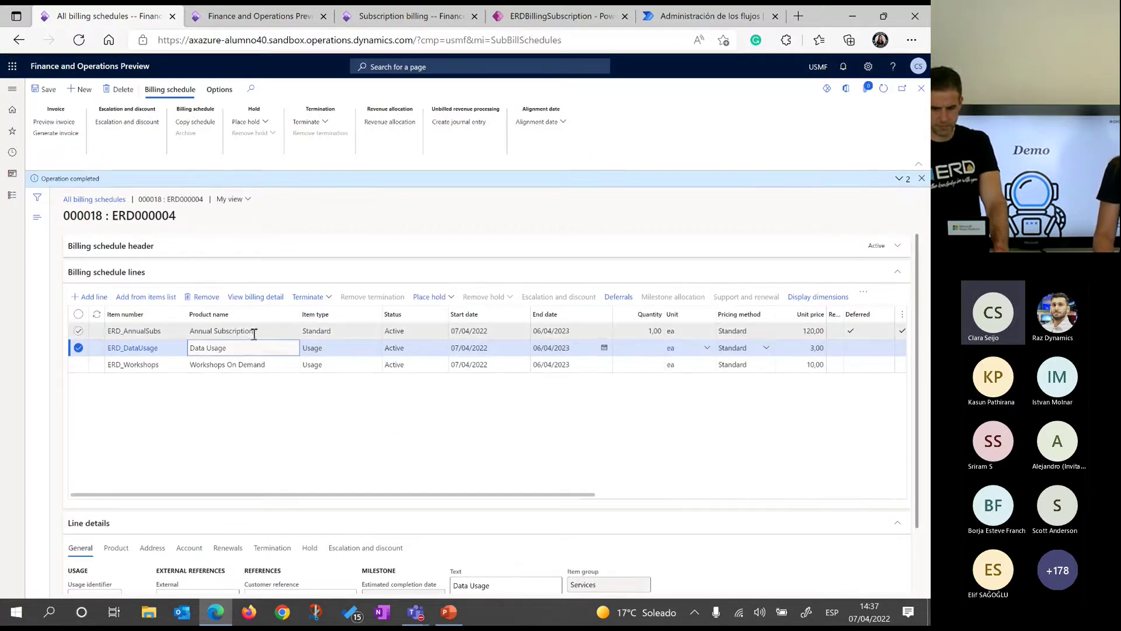
- In the second Finance and Operations browser tab, open the Subscription billing workspace and list the deferral schedules
click(254, 331)
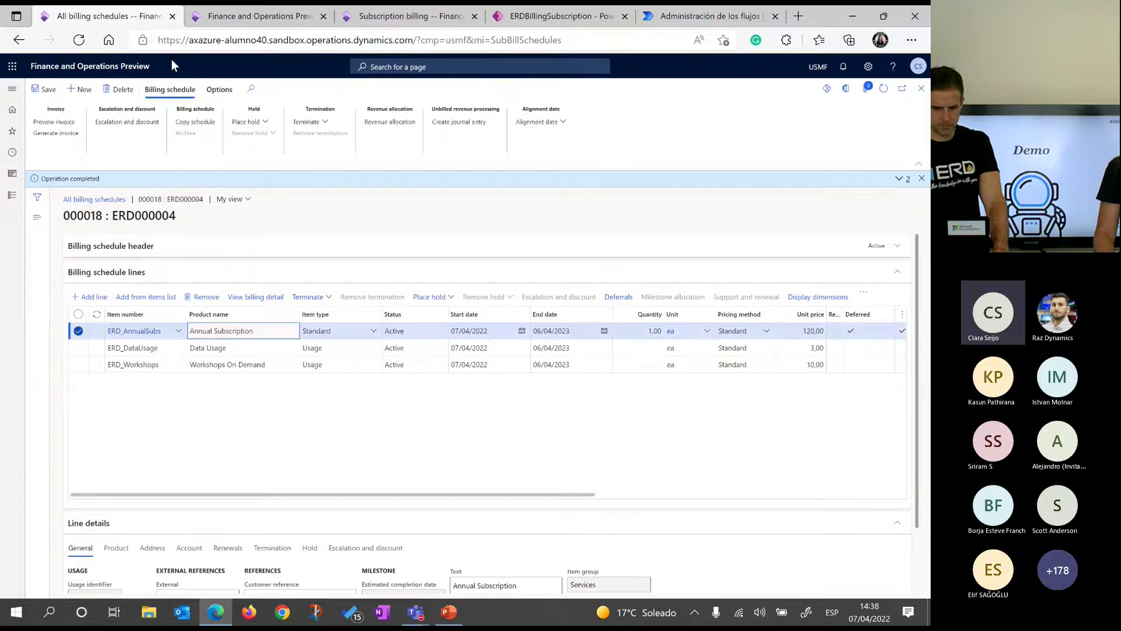
click(213, 16)
click(547, 314)
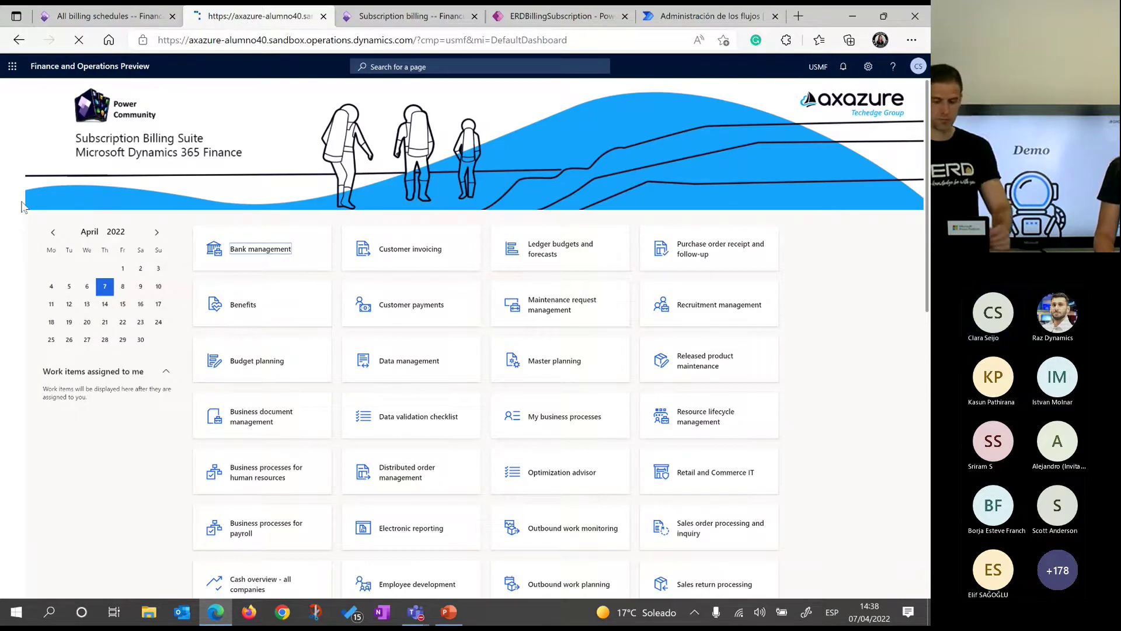
scroll(726, 324, down, 6)
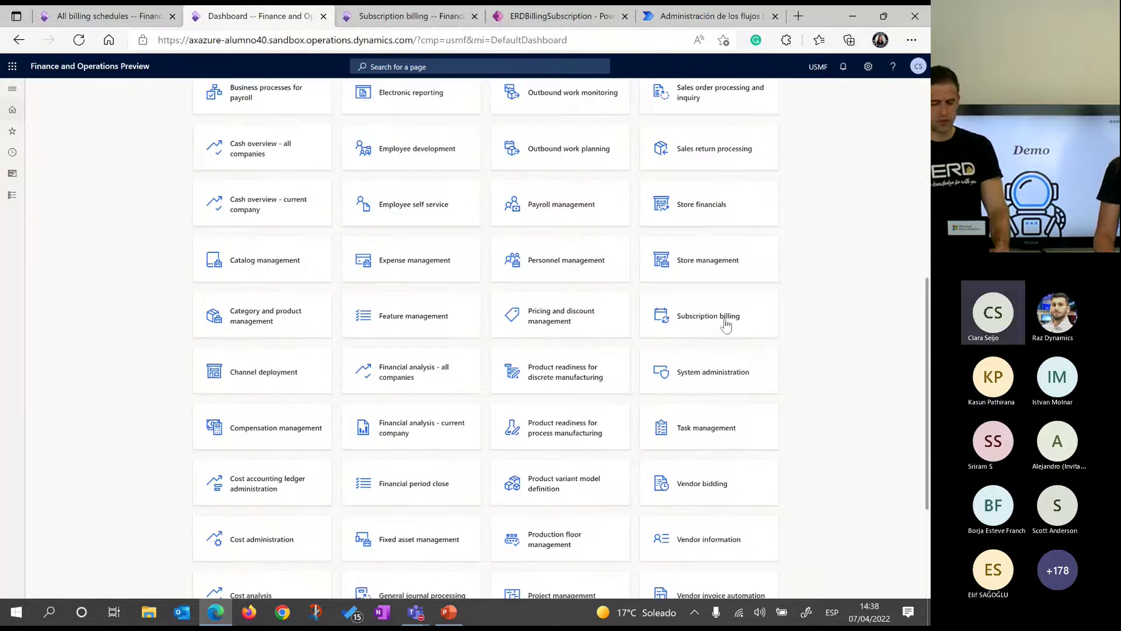
click(725, 325)
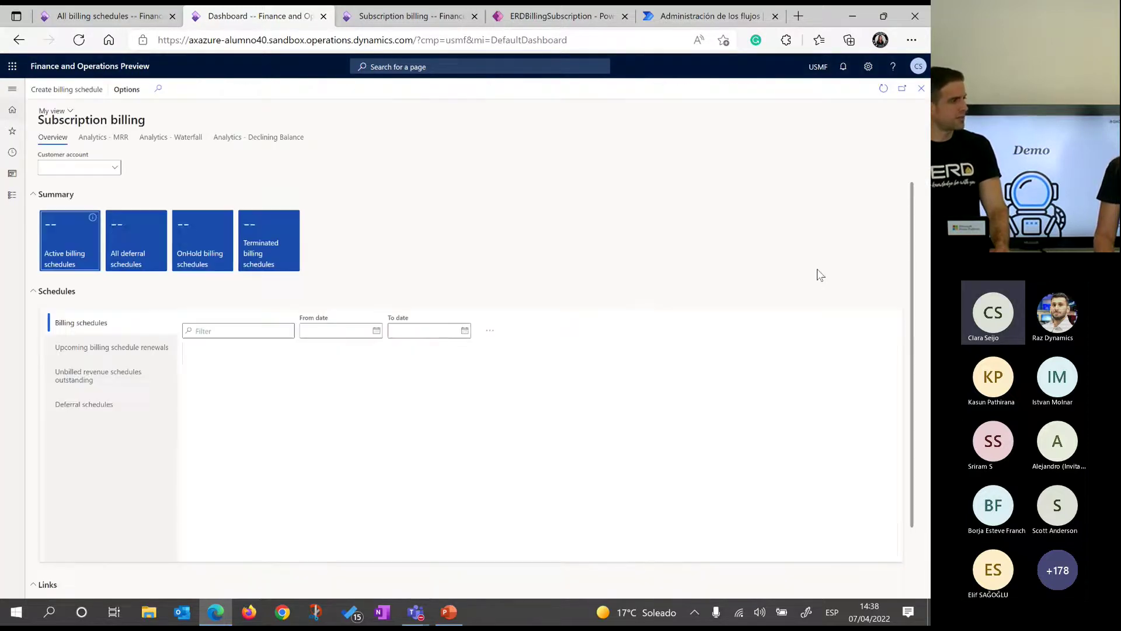
click(126, 406)
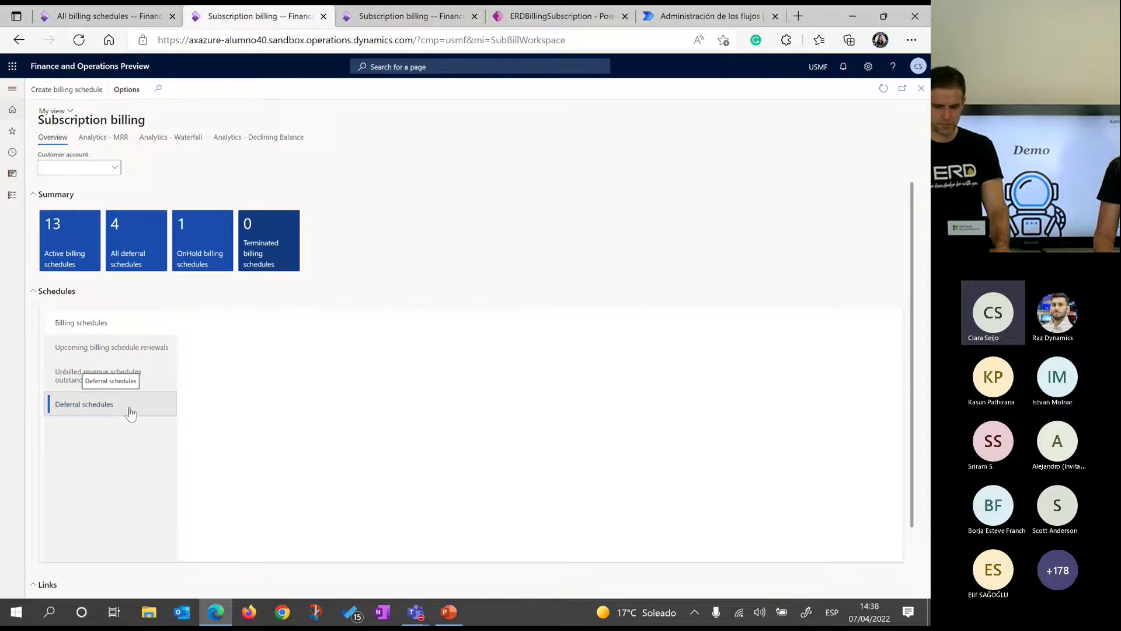
scroll(350, 400, down, 1)
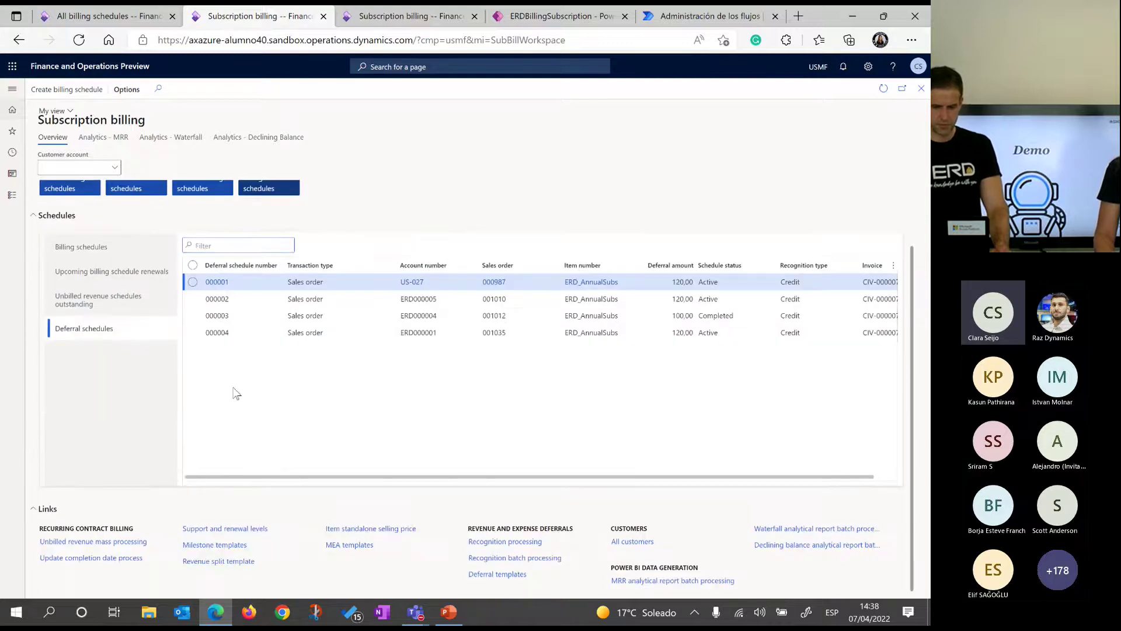
- Open deferral schedule 000004, examine its header and monthly schedule lines, and return to the workspace
click(232, 334)
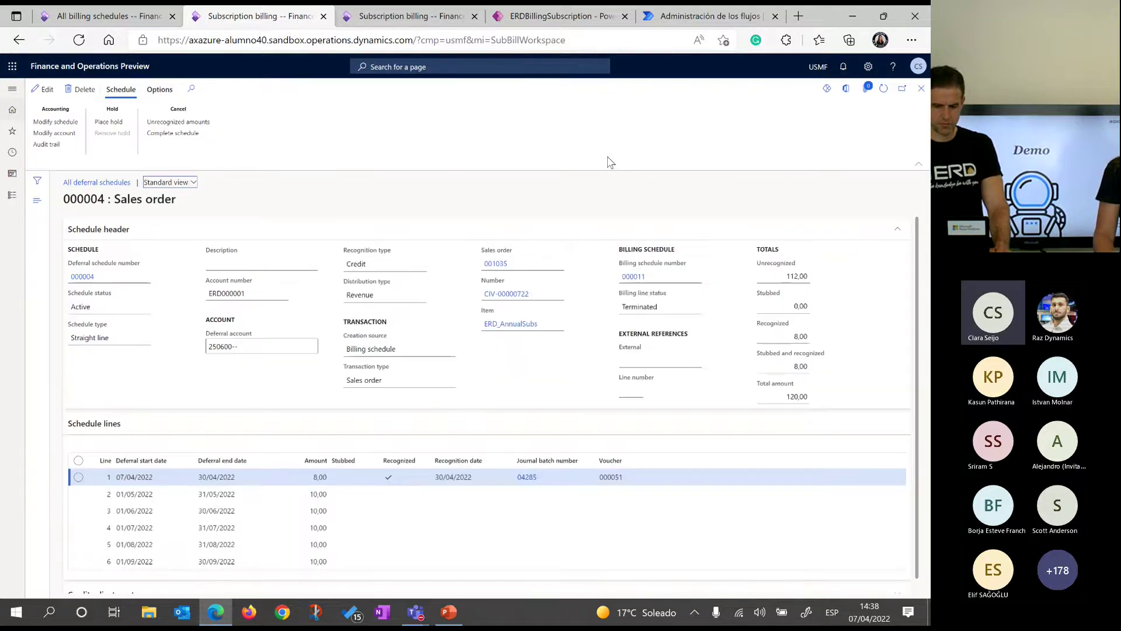
click(917, 167)
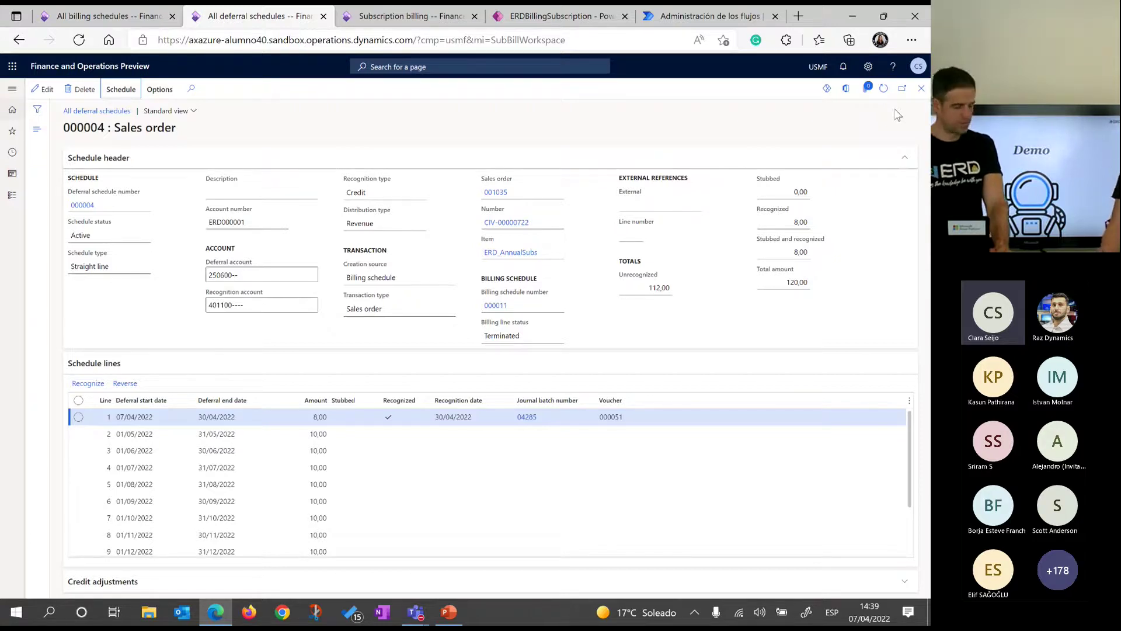
click(922, 88)
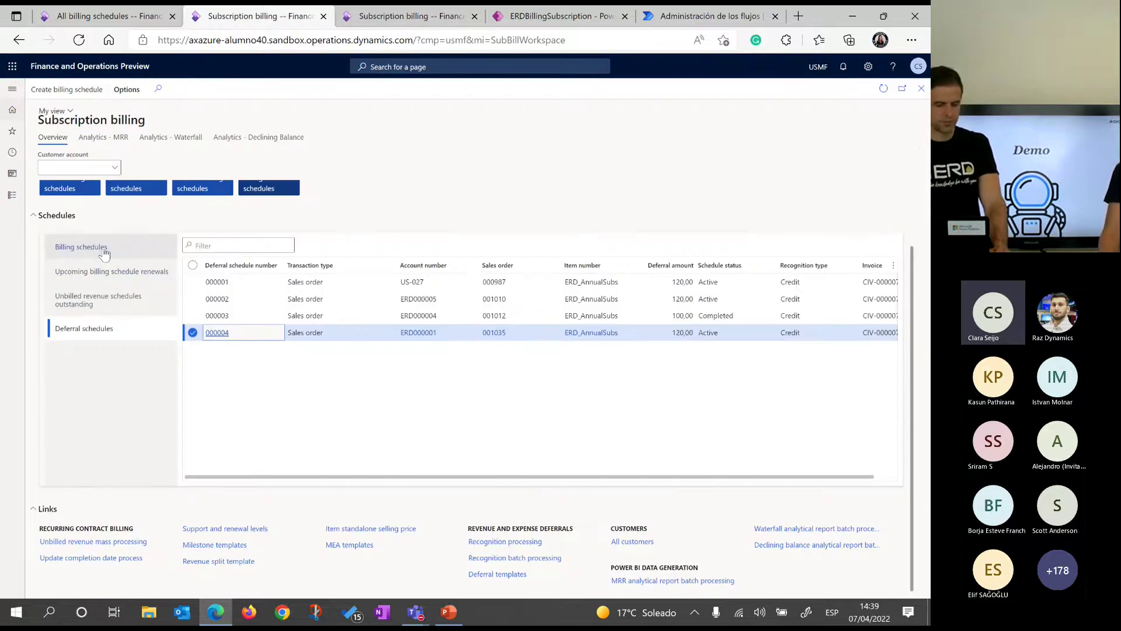
- View the billing schedules list, recheck the billing schedule reference in deferral schedule 000004, and return to the workspace
click(104, 252)
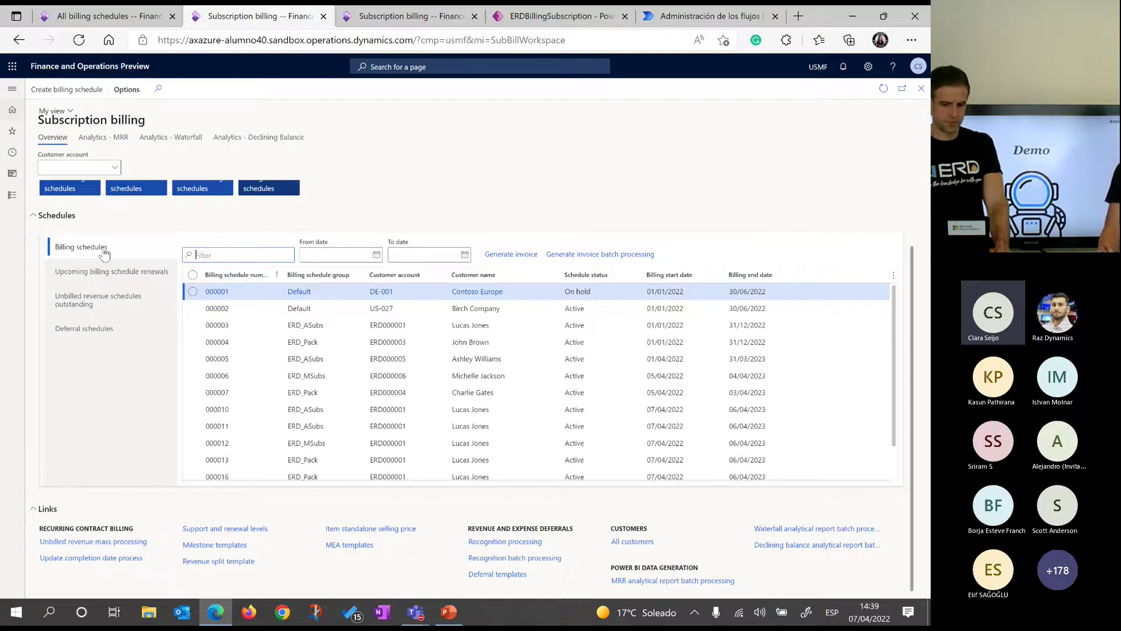
click(119, 329)
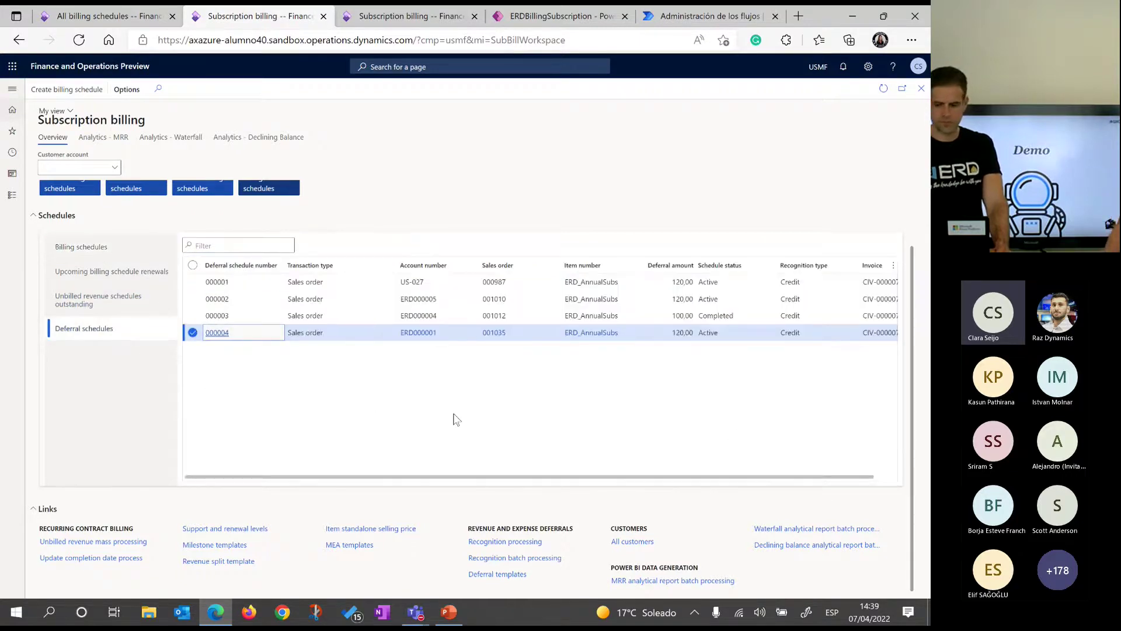
click(218, 334)
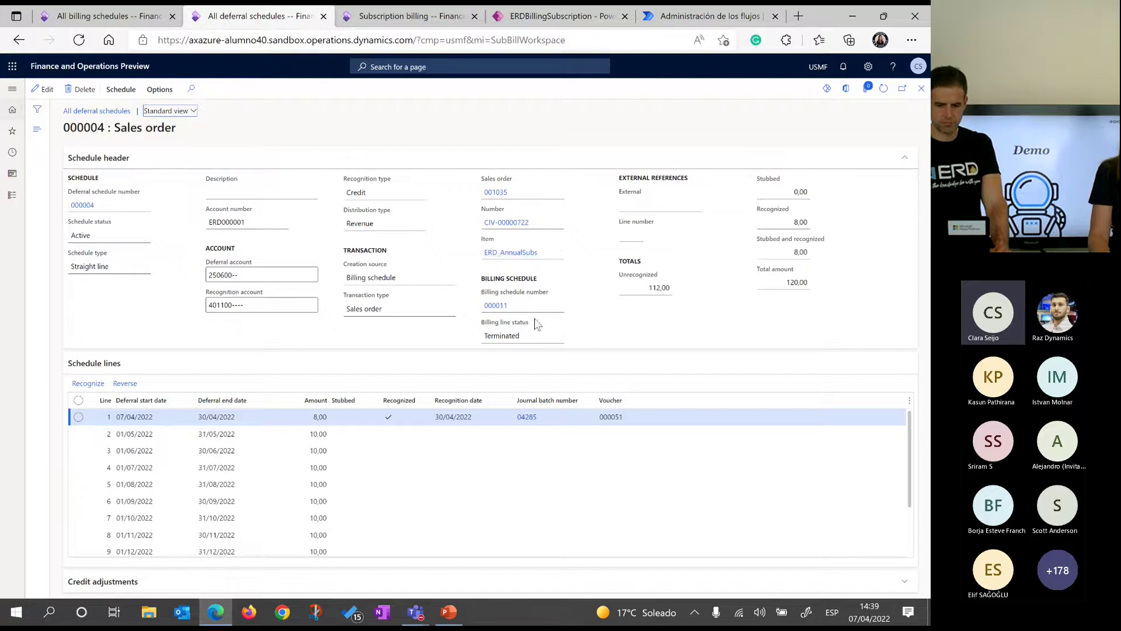
mouse_move(498, 311)
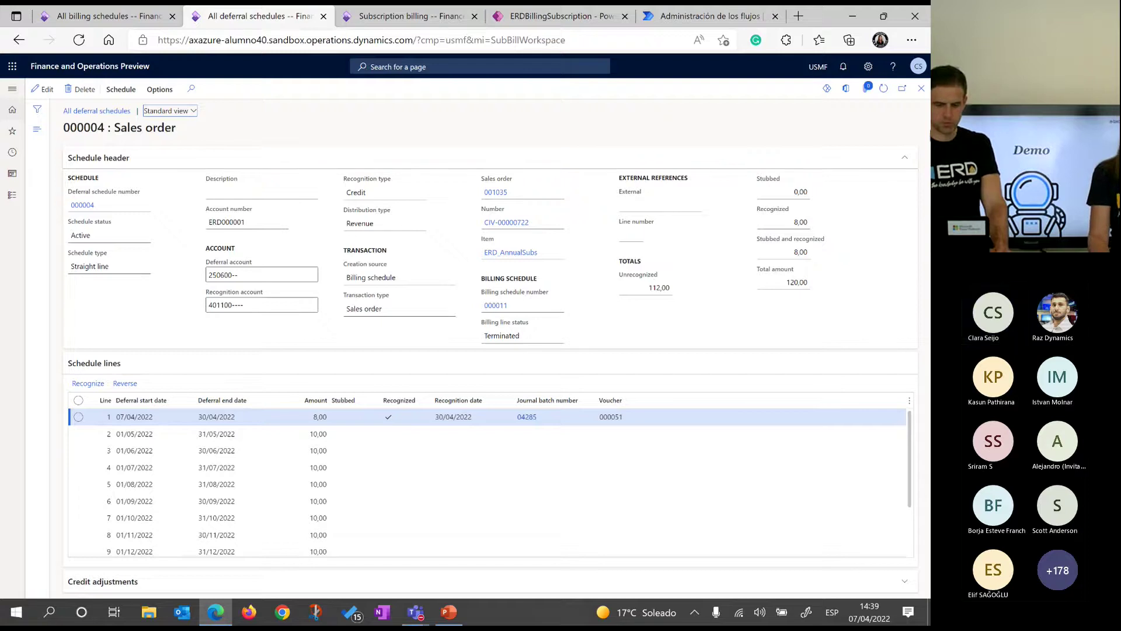
click(922, 88)
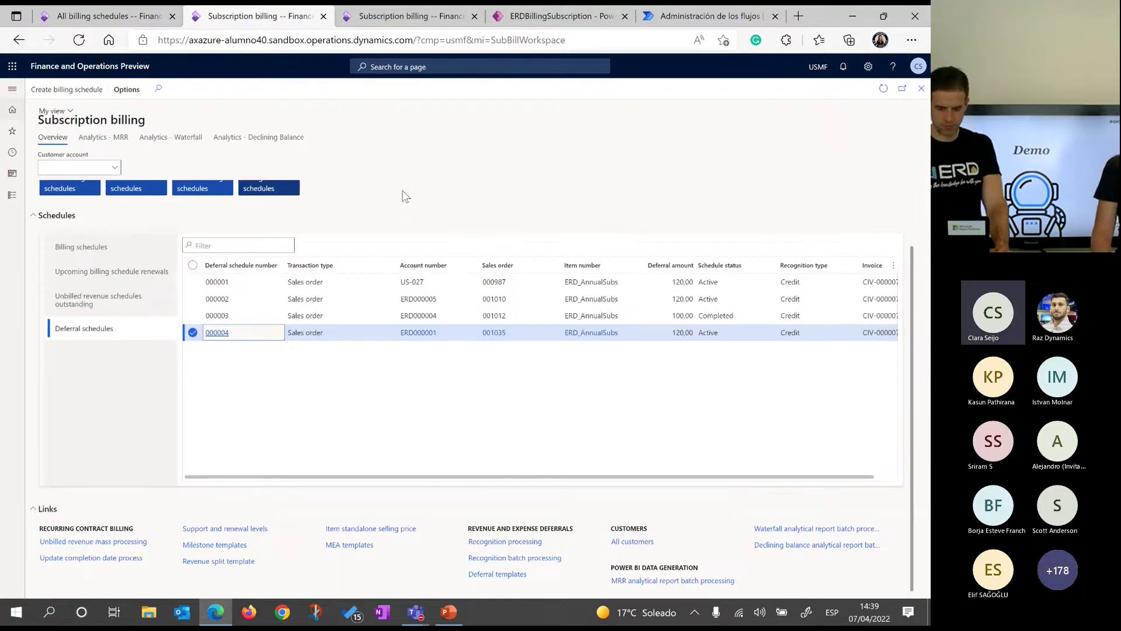
- Start a new billing schedule with group ERD_MSubs and choose the fifth customer listed in the account lookup
click(77, 91)
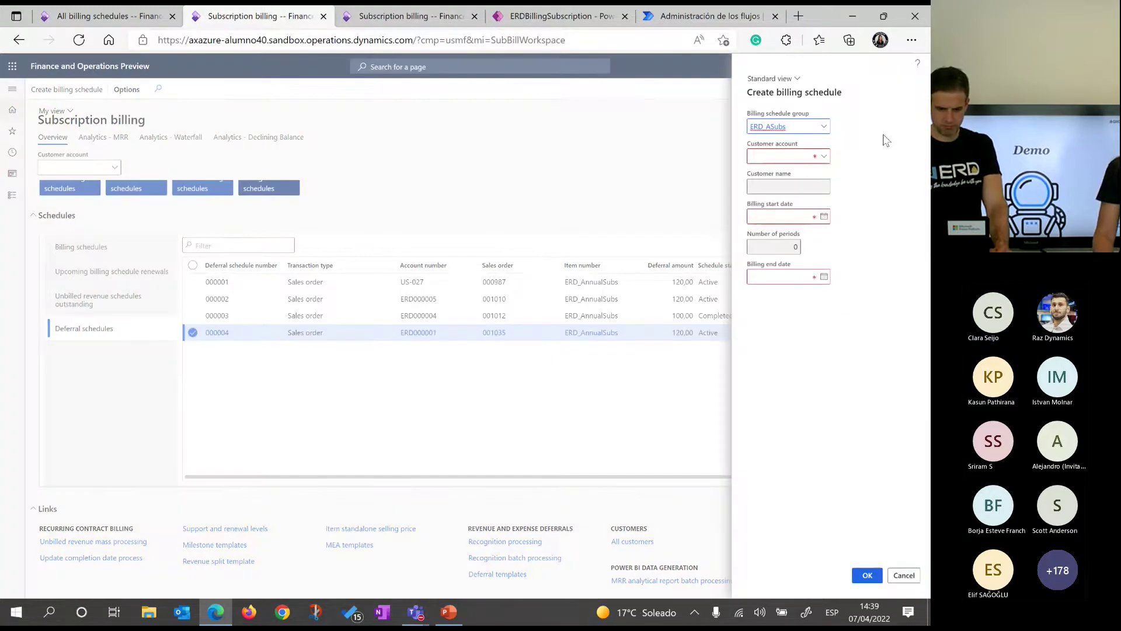
click(825, 127)
click(830, 192)
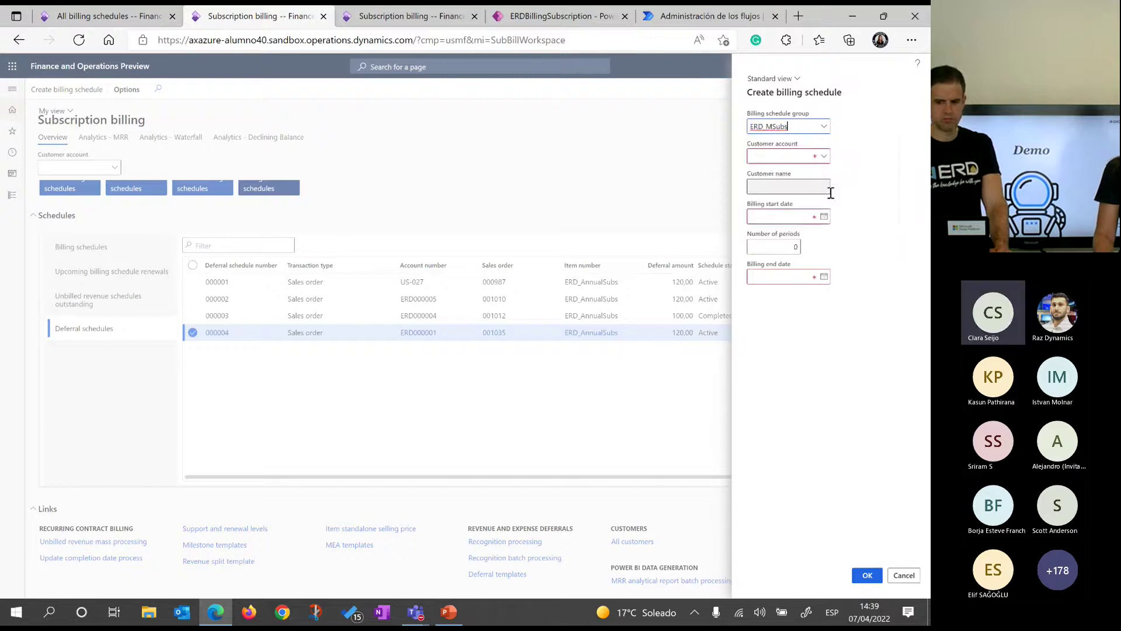
click(824, 158)
click(824, 157)
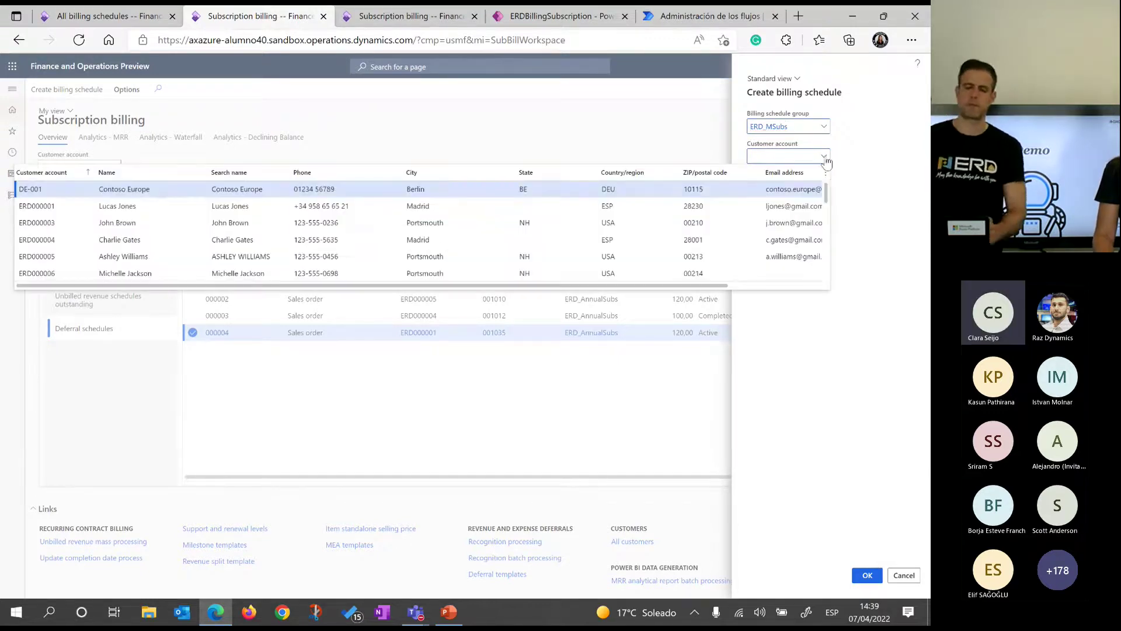
click(274, 257)
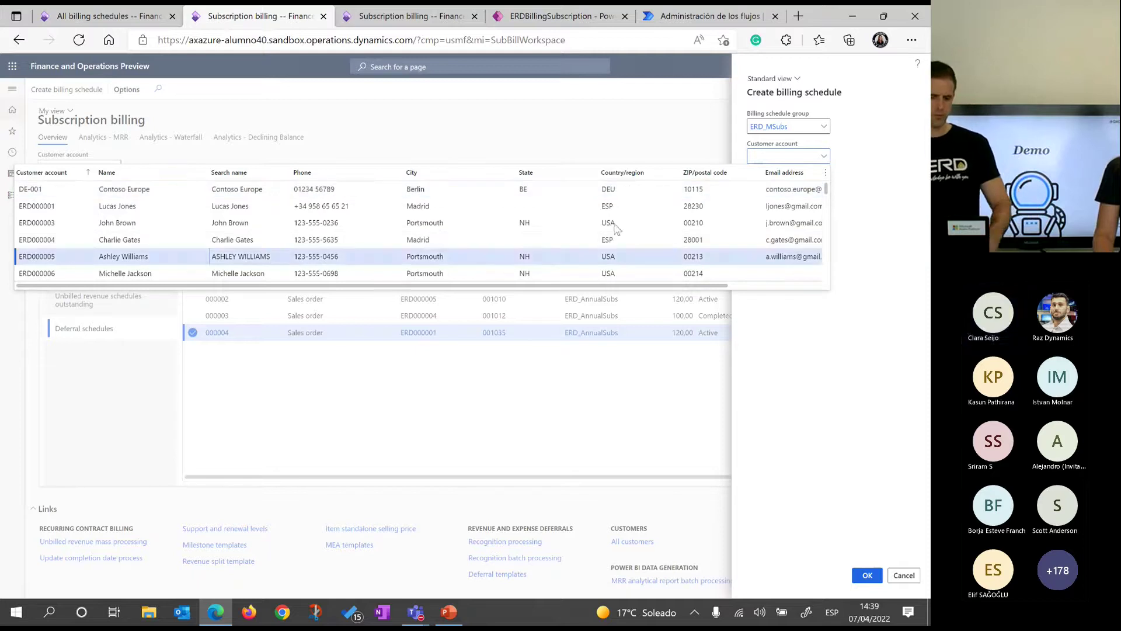
- Set the new billing schedule's start date to today, 07/04/2022
click(790, 218)
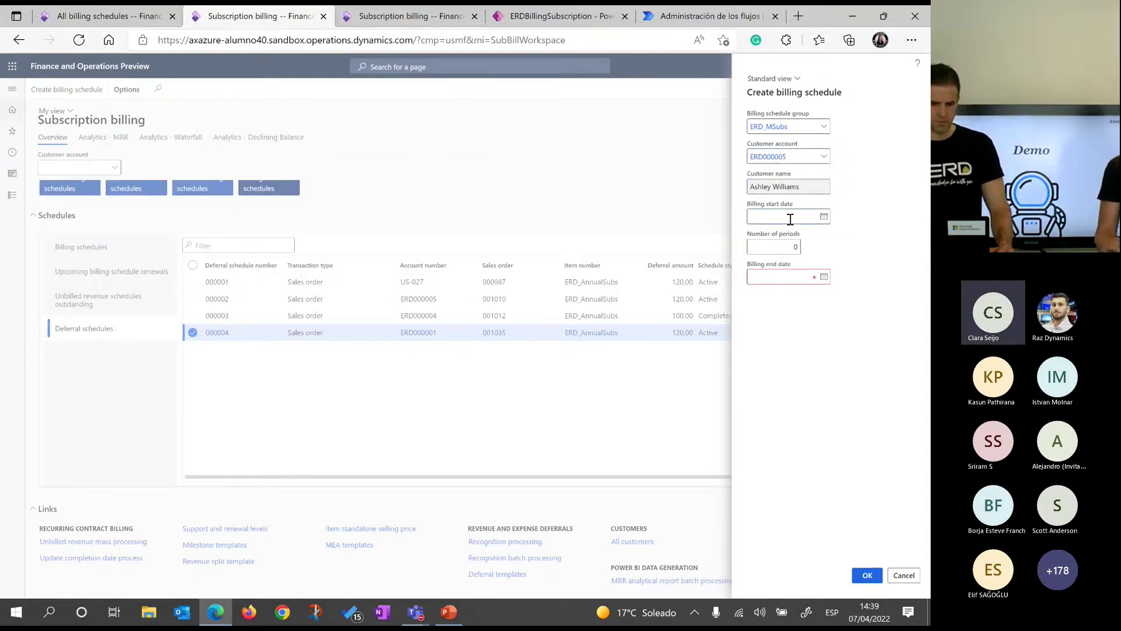
text(t)
key(Tab)
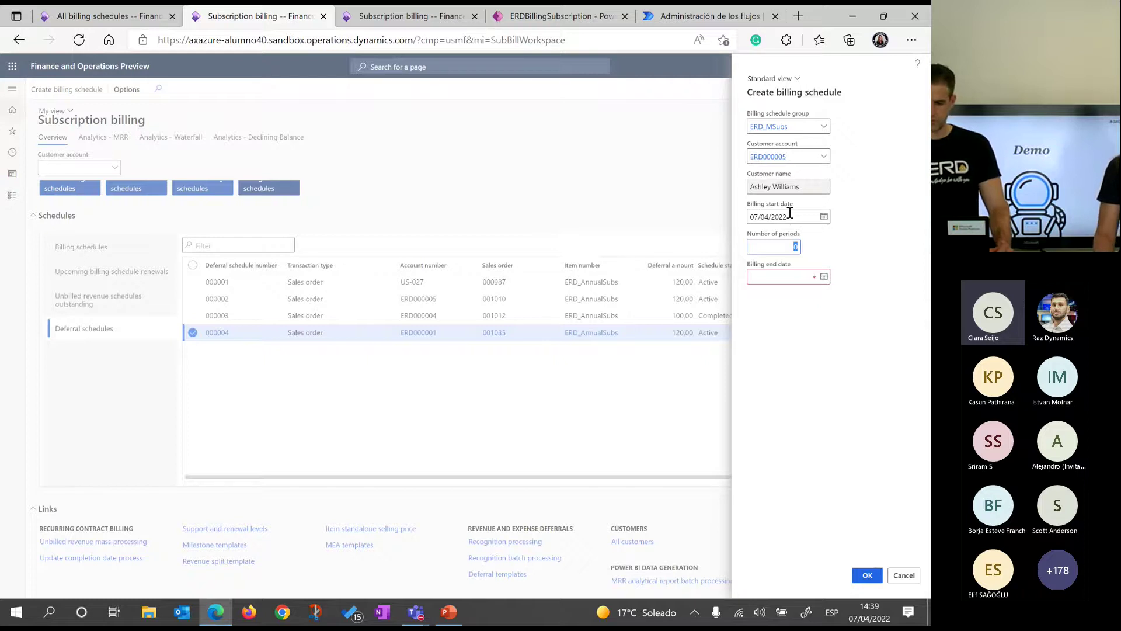
- Set the new billing schedule's number of periods to 12 and create the schedule
text(12)
key(Tab)
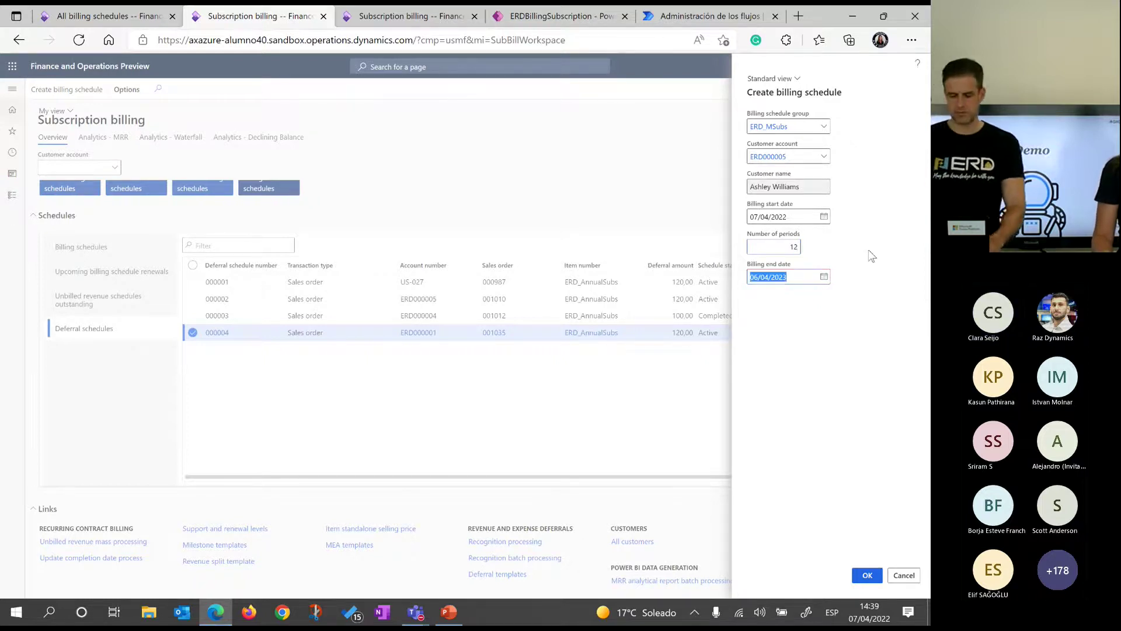
click(868, 576)
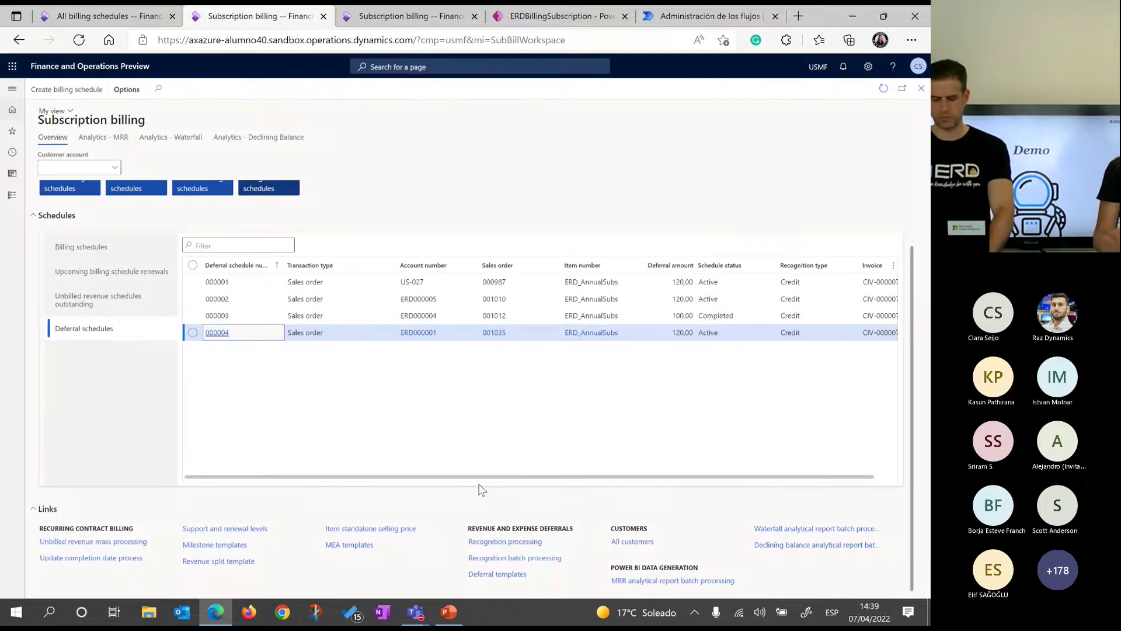
- Open the newly created ERD_MSubs billing schedule from the billing schedules list and examine its header, including the billing frequency
click(124, 248)
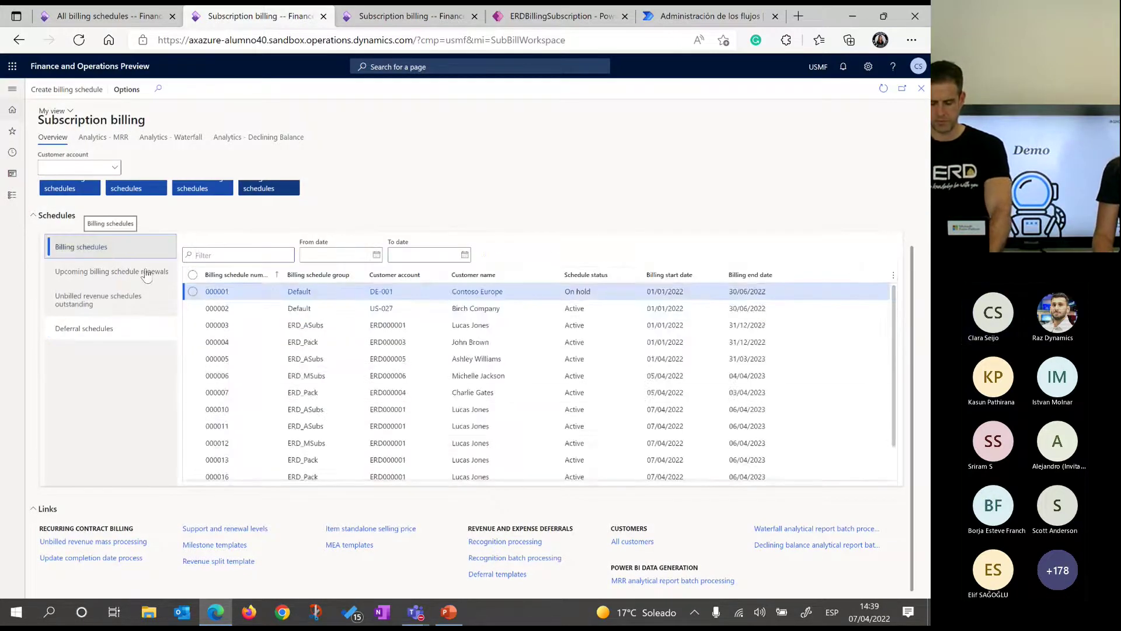
scroll(350, 385, down, 3)
click(214, 474)
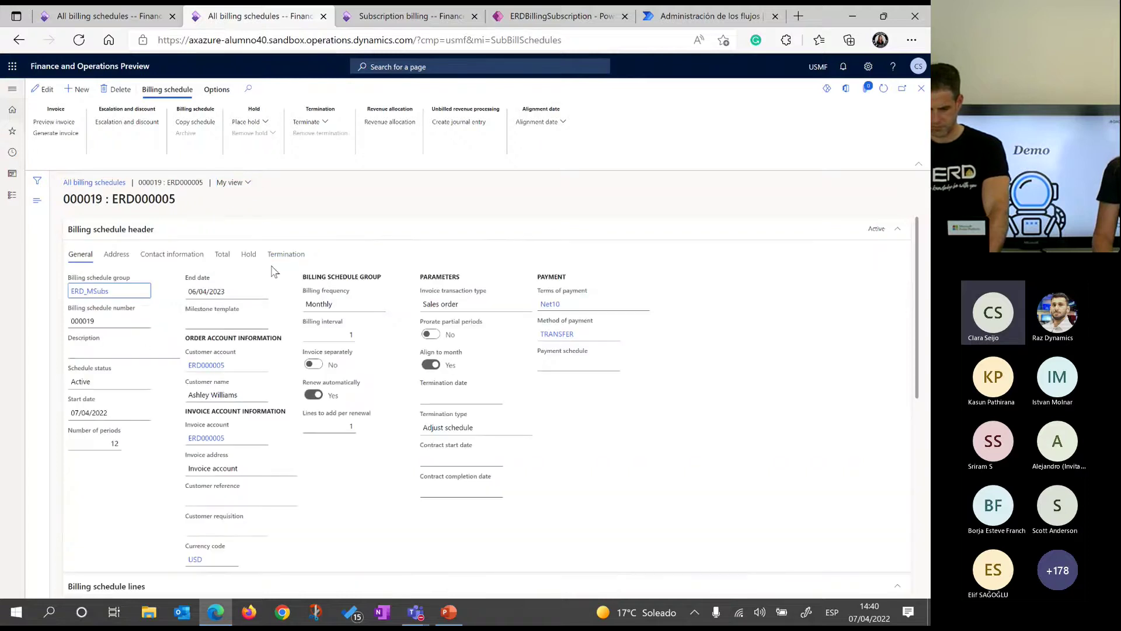
click(320, 304)
double_click(319, 304)
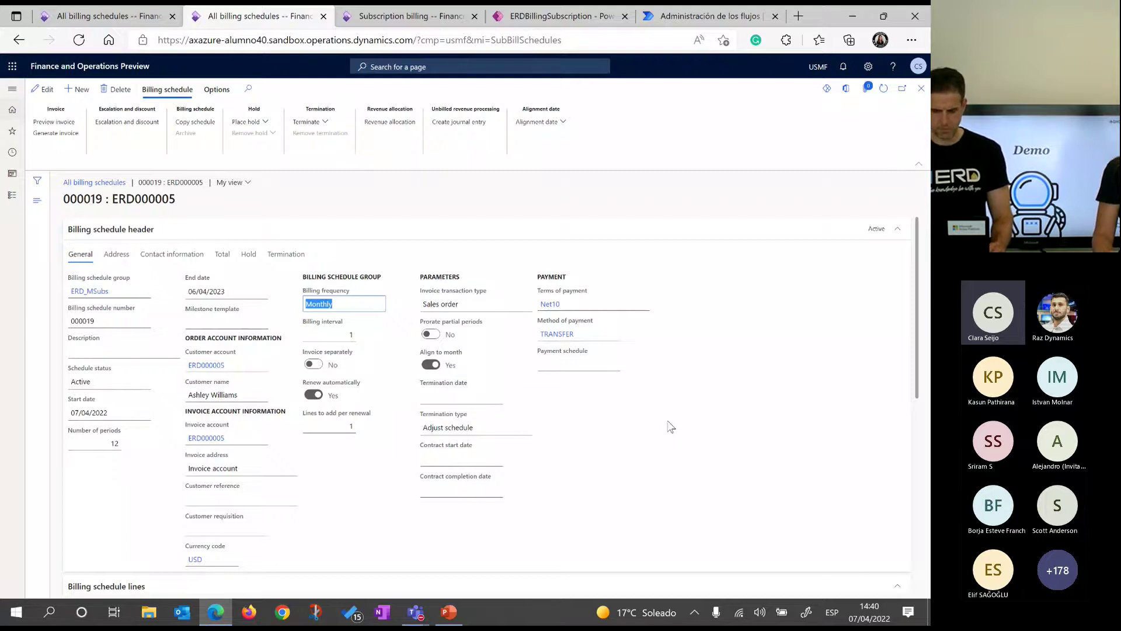
scroll(267, 298, down, 1)
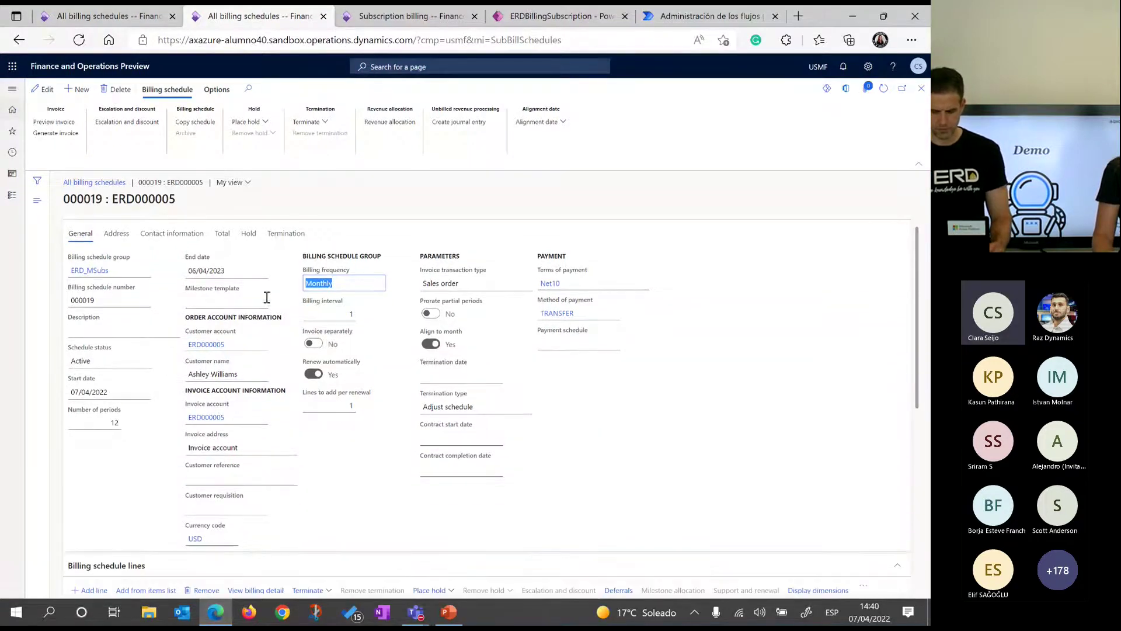
scroll(856, 268, up, 1)
- Collapse the billing schedule header and add a line for the Monthly Subscription item, ERD_MonthlSubs
click(892, 234)
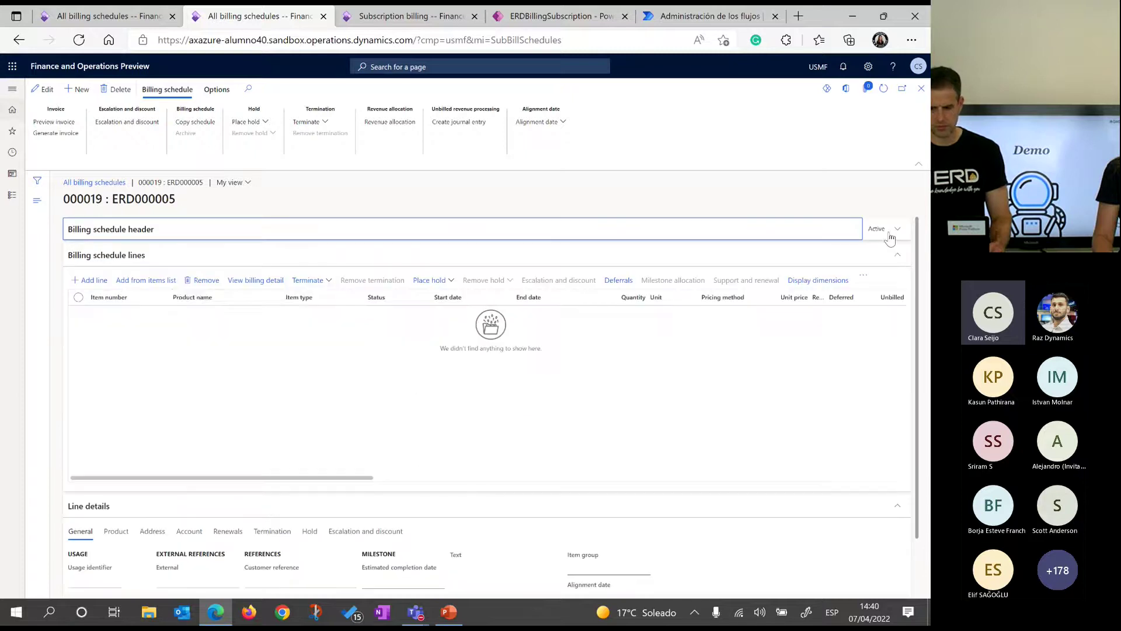
click(97, 282)
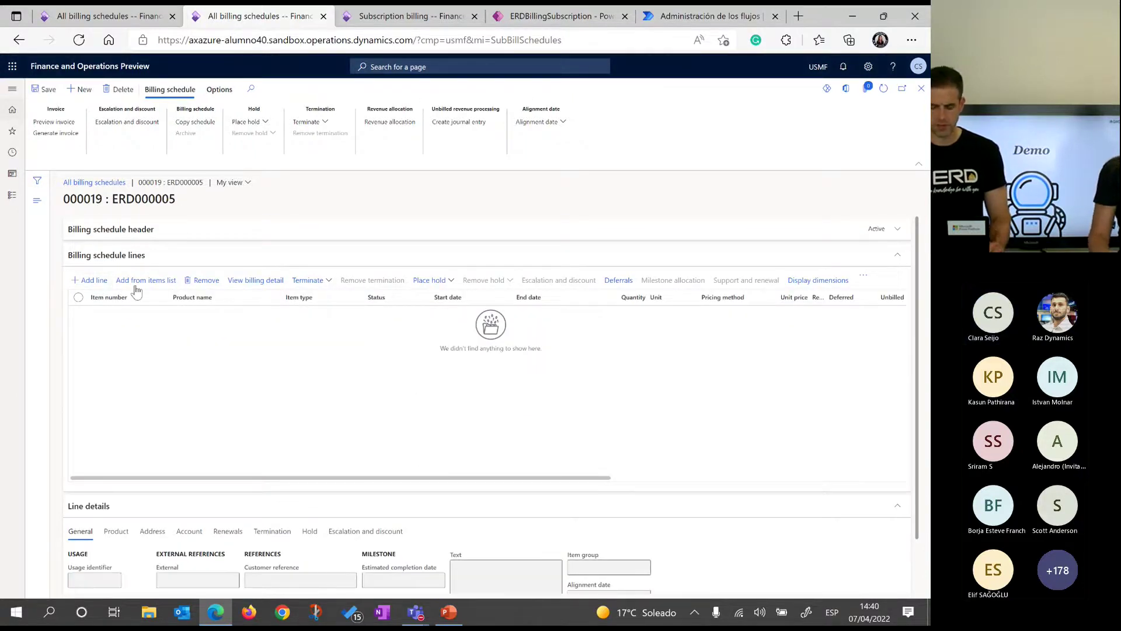
click(94, 280)
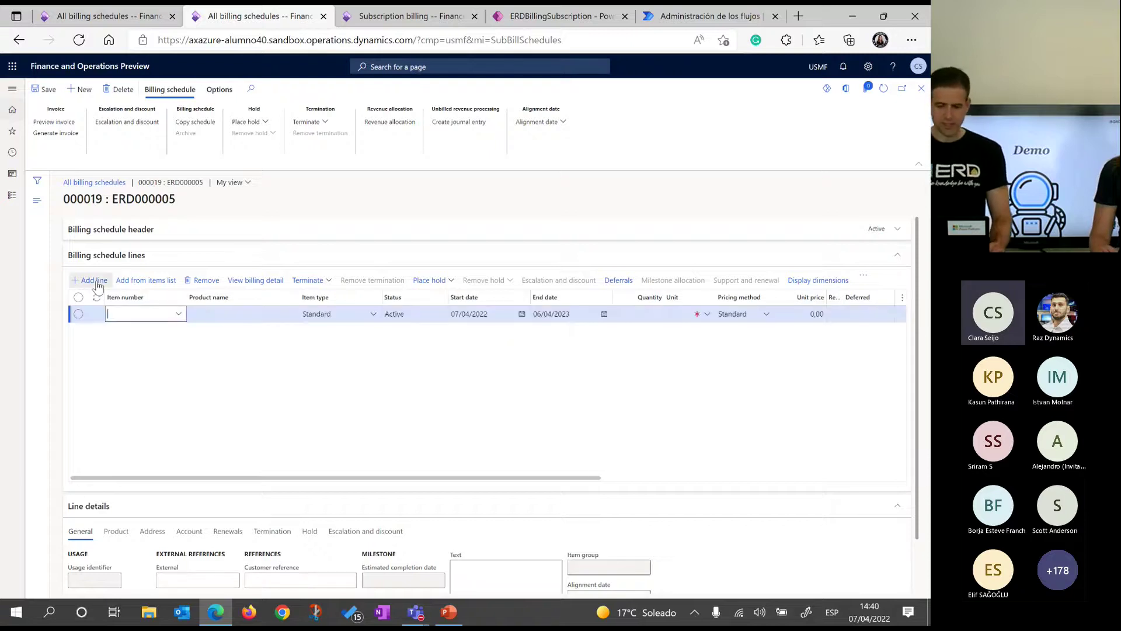
text(er)
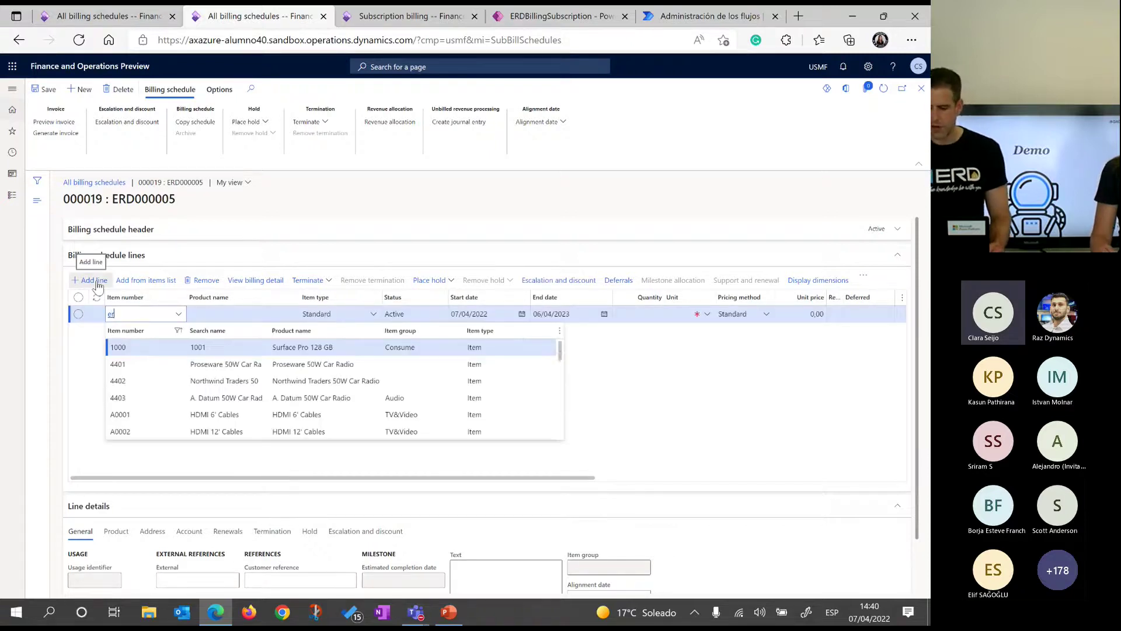
text(d)
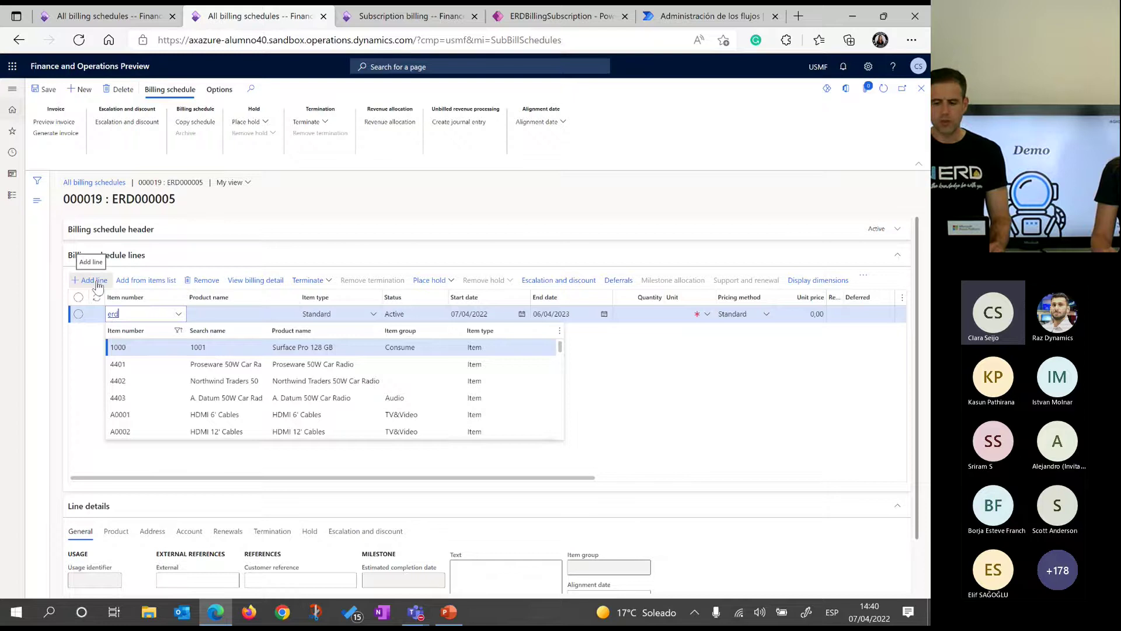
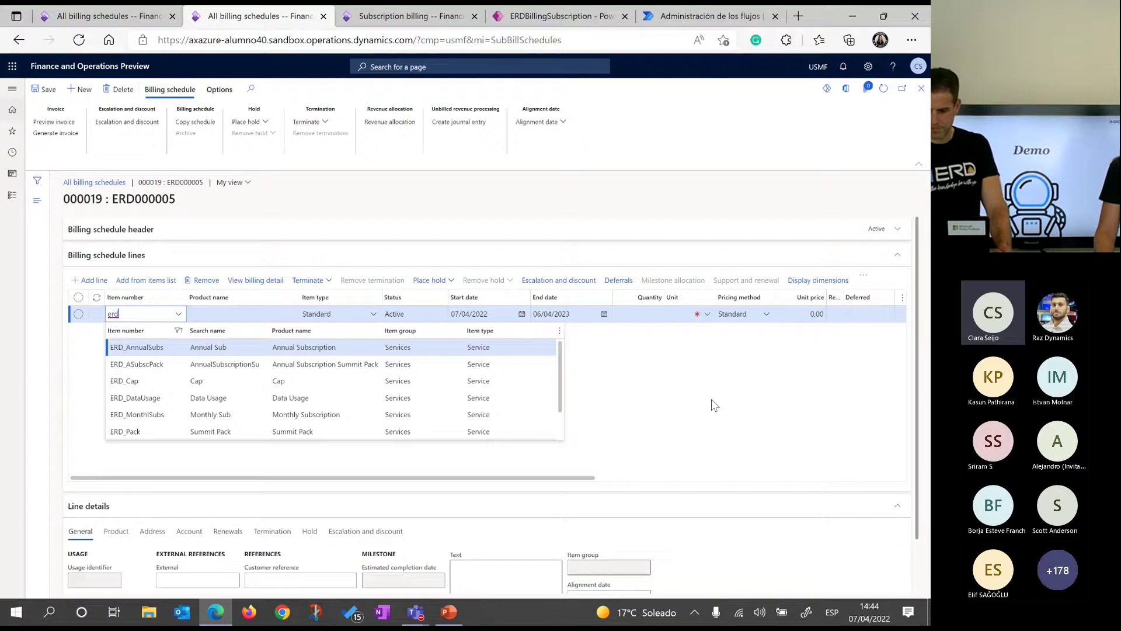
click(340, 415)
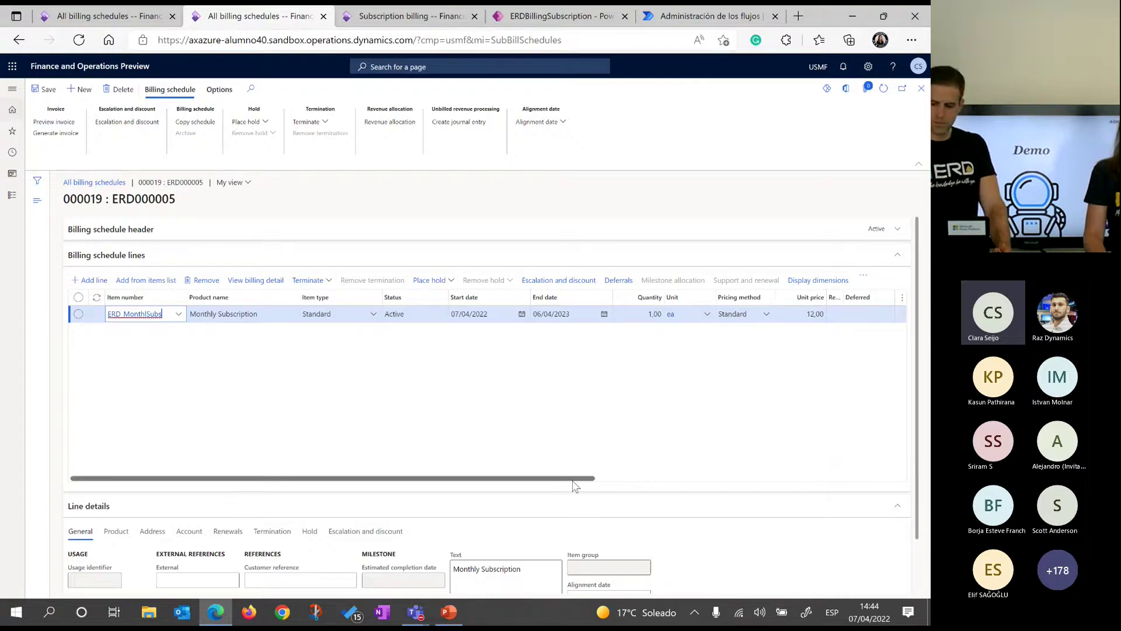
- Review the Monthly Subscription line's billing detail and preview the schedule's unbilled revenue journal entry without processing it
drag(575, 479, 784, 479)
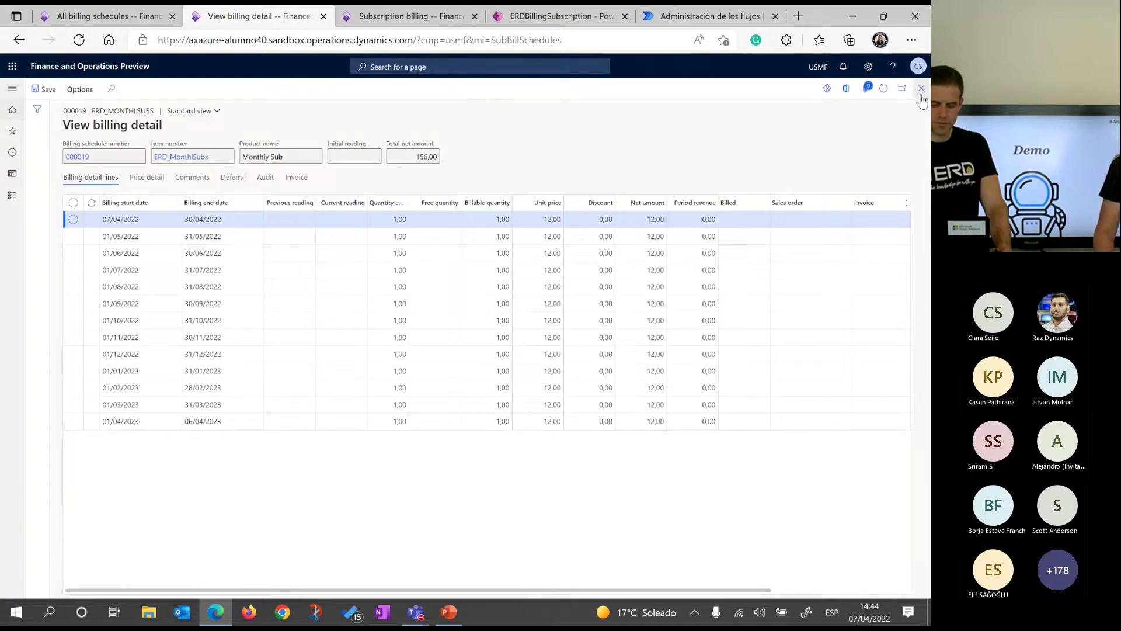
key(Escape)
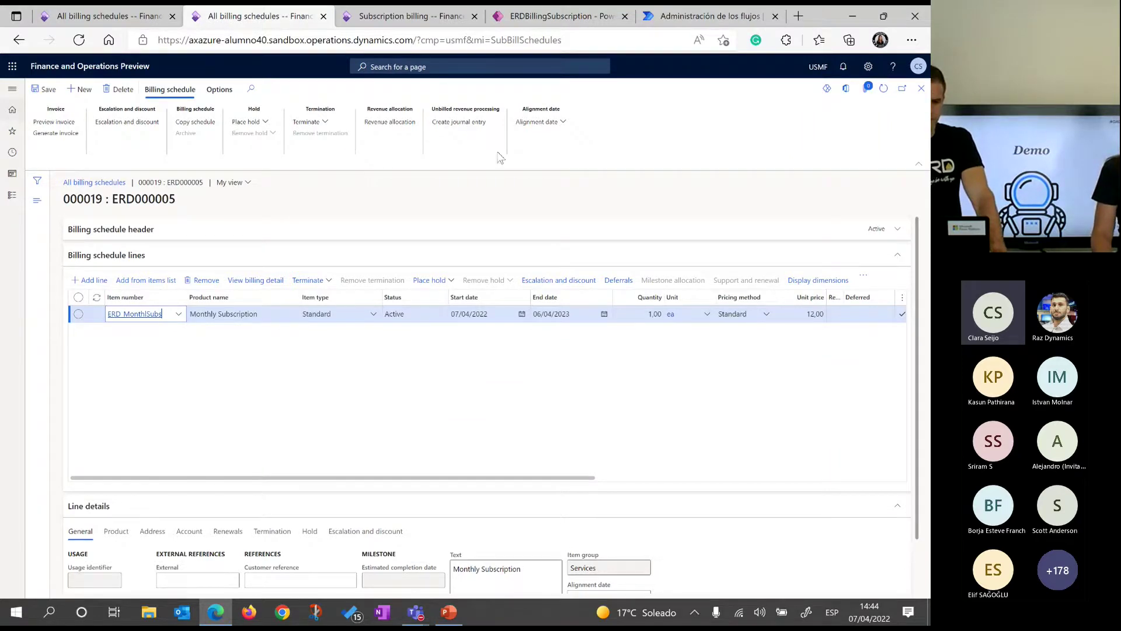
click(466, 128)
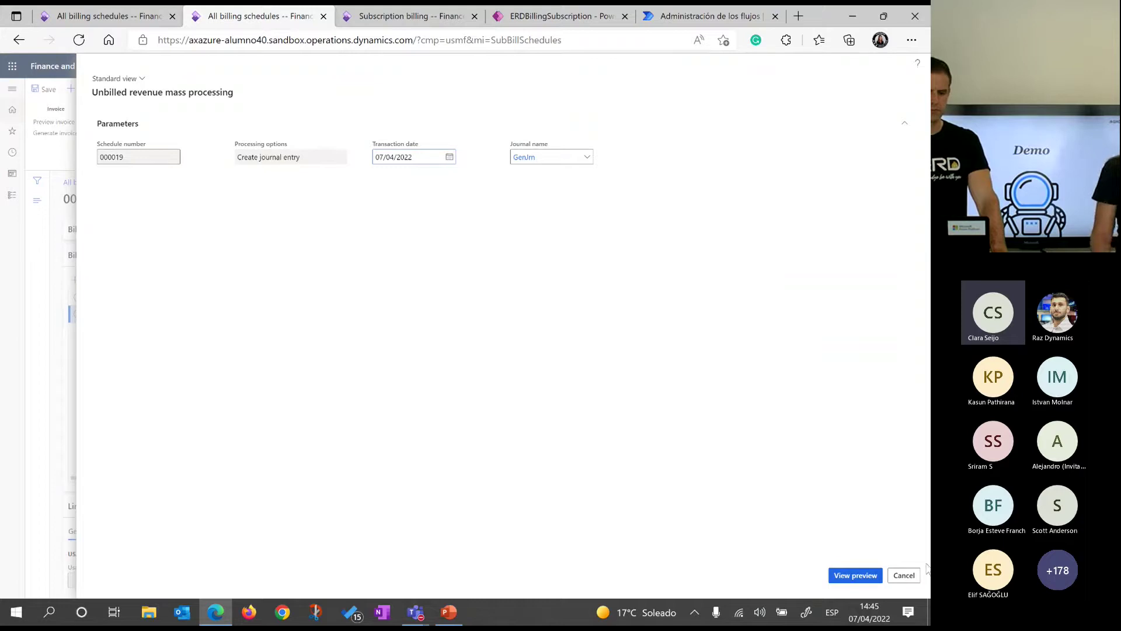
click(848, 572)
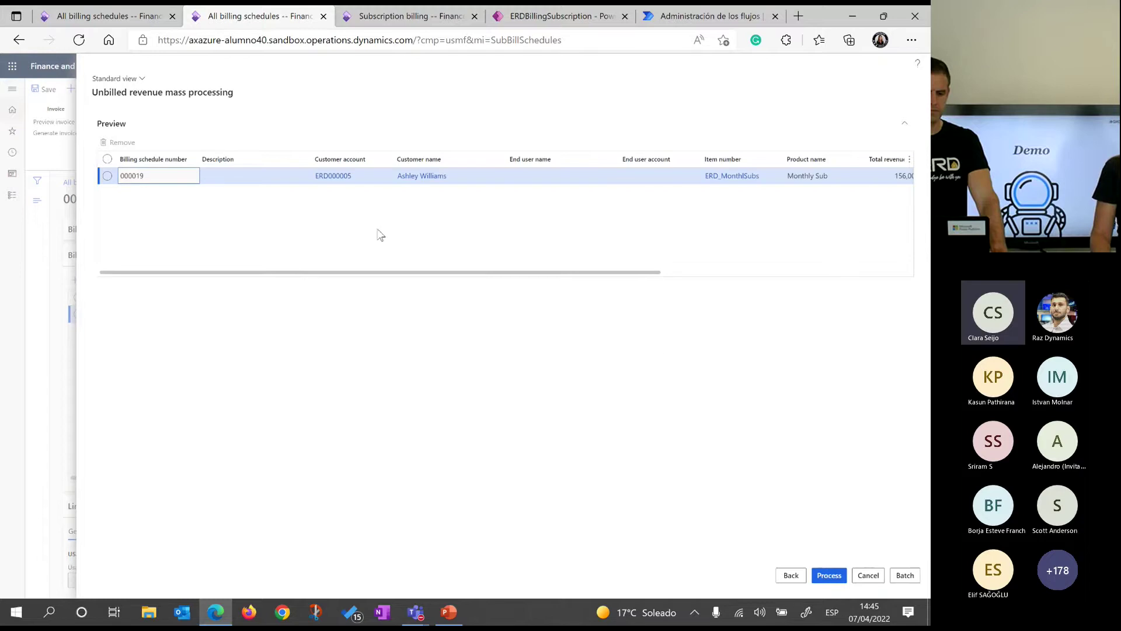
drag(530, 273, 718, 280)
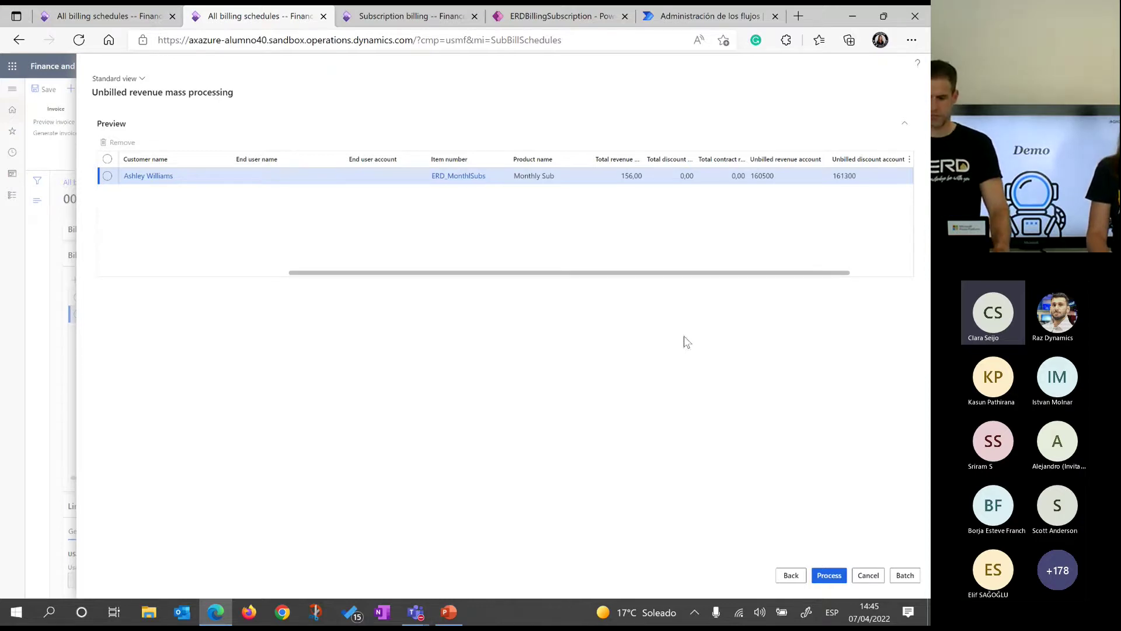
click(874, 580)
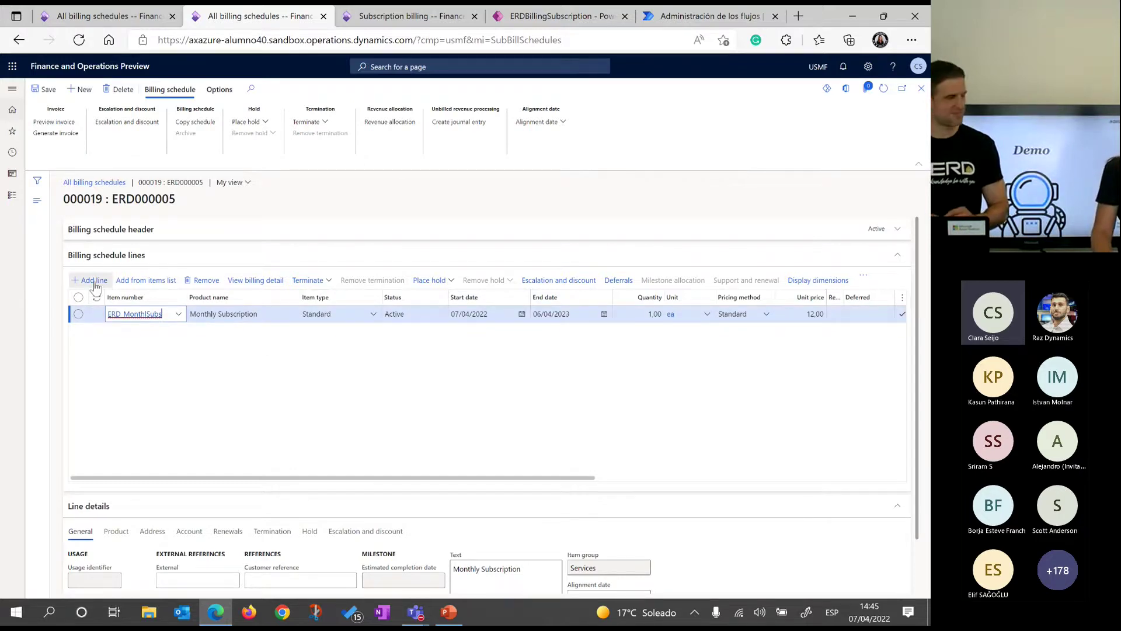
- Add a second billing schedule line for the Data Usage item, ERD_DataUsage
key(alt+n)
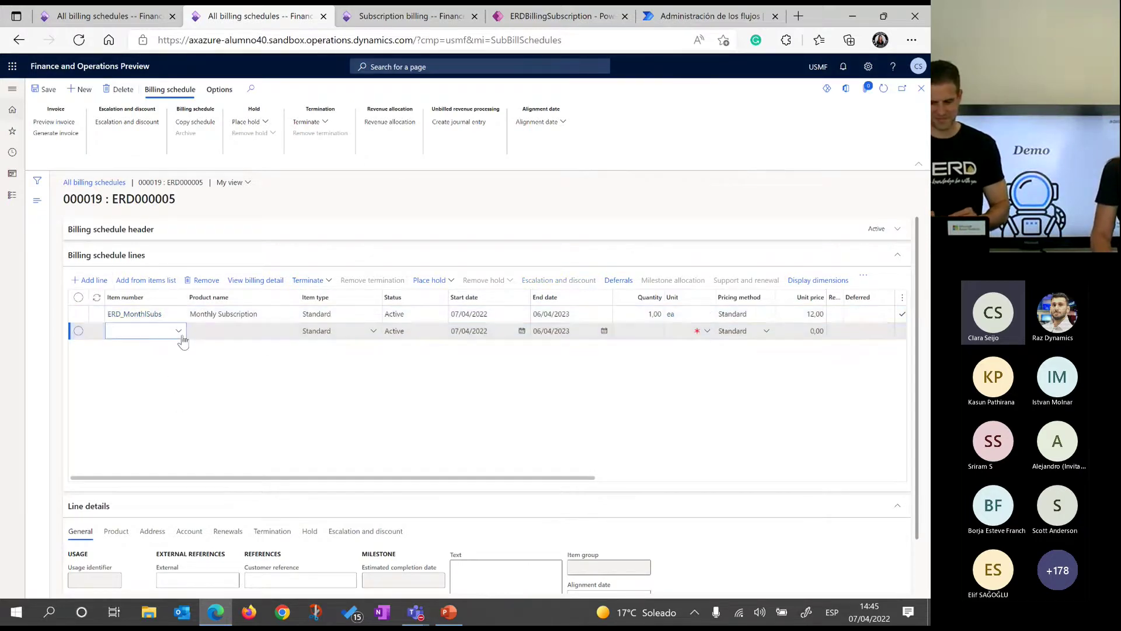
text(erd)
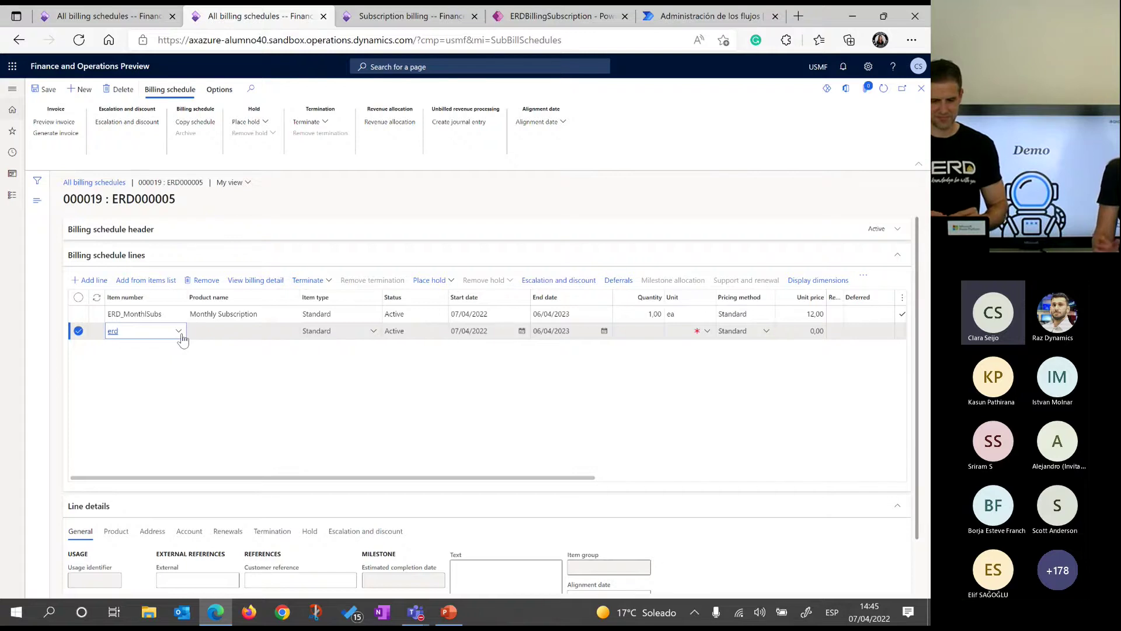
text(_)
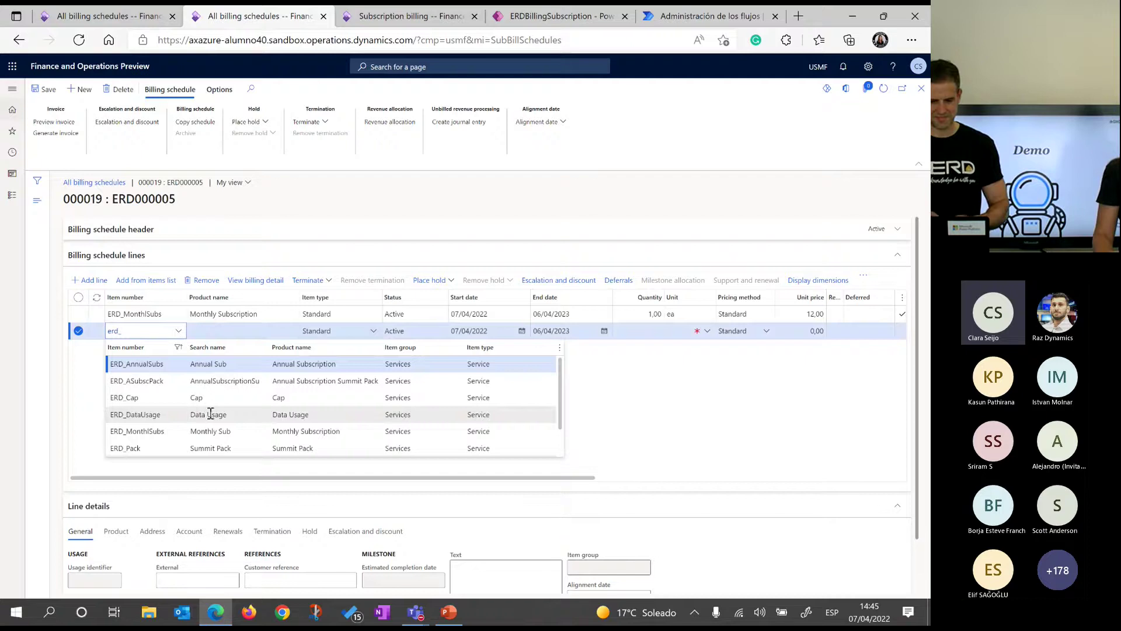
click(211, 414)
key(Tab)
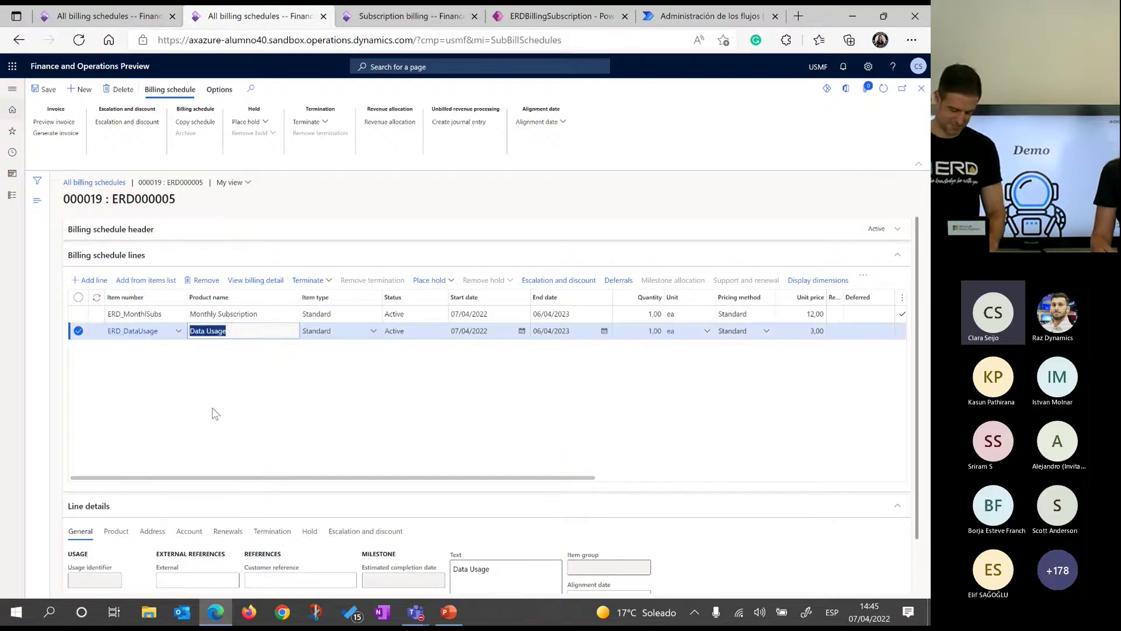
key(Tab)
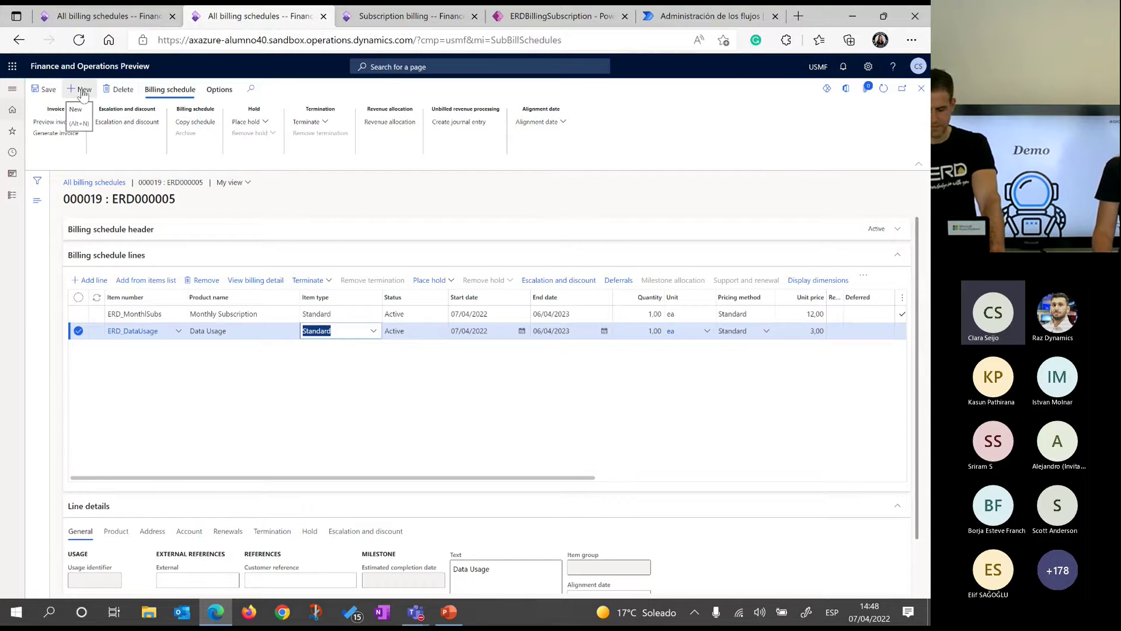
- Start another billing schedule with group ERD_Pack and choose the sixth customer listed in the account lookup
click(658, 158)
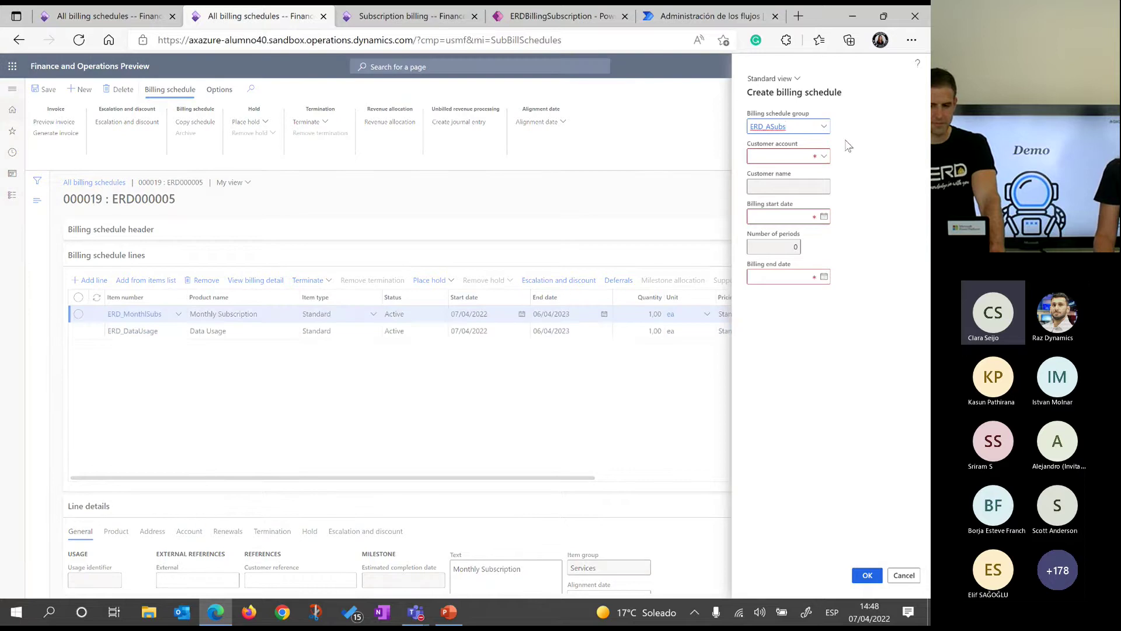
click(824, 127)
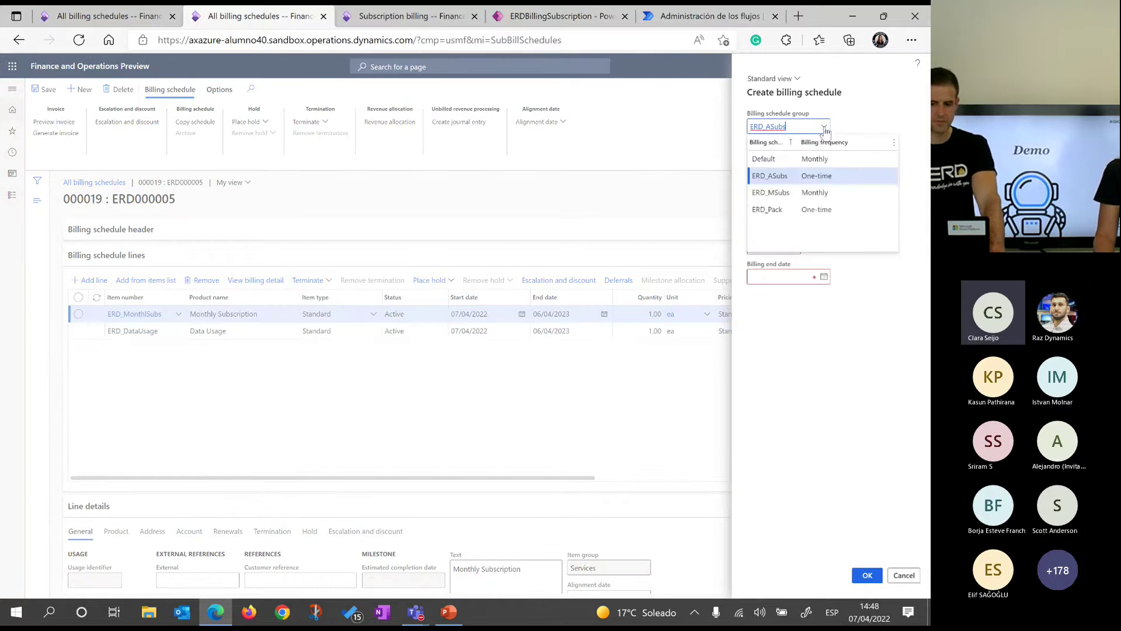
click(852, 212)
click(824, 155)
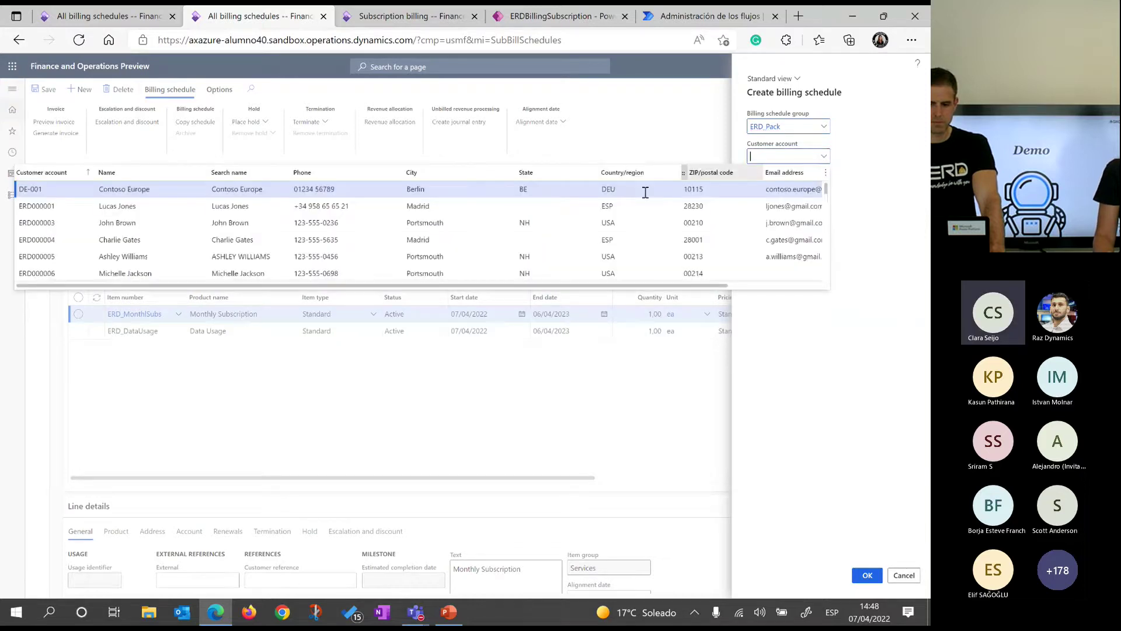
click(672, 274)
- Set both the billing start date and end date to today, 07/04/2022, and create the ERD_Pack billing schedule
click(792, 218)
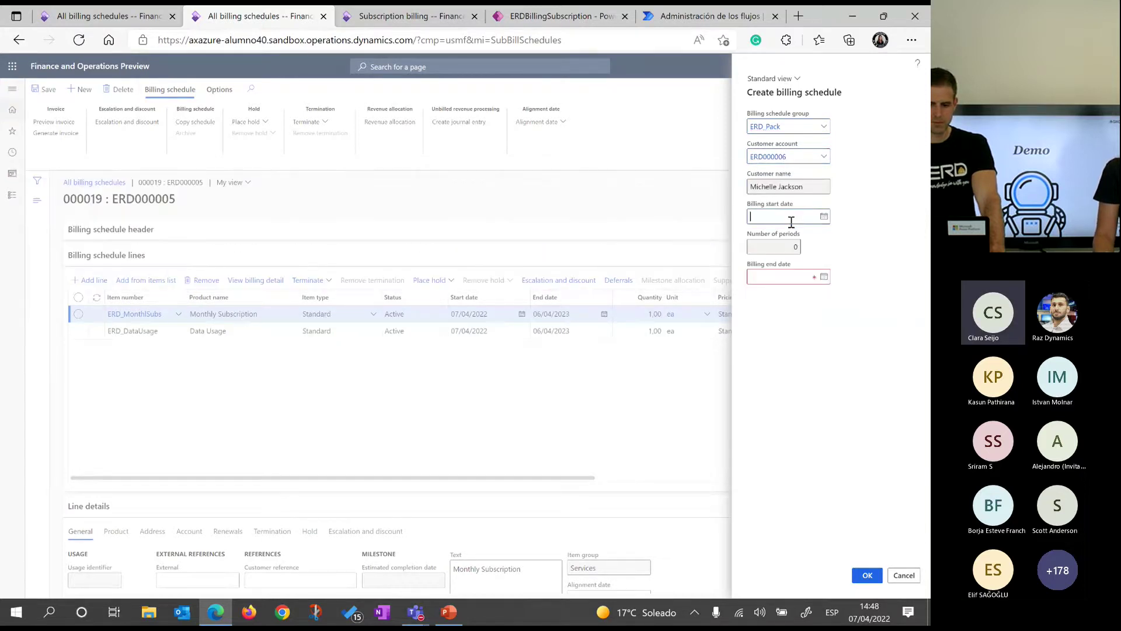
text(t)
key(Tab)
click(791, 277)
text(t)
key(Tab)
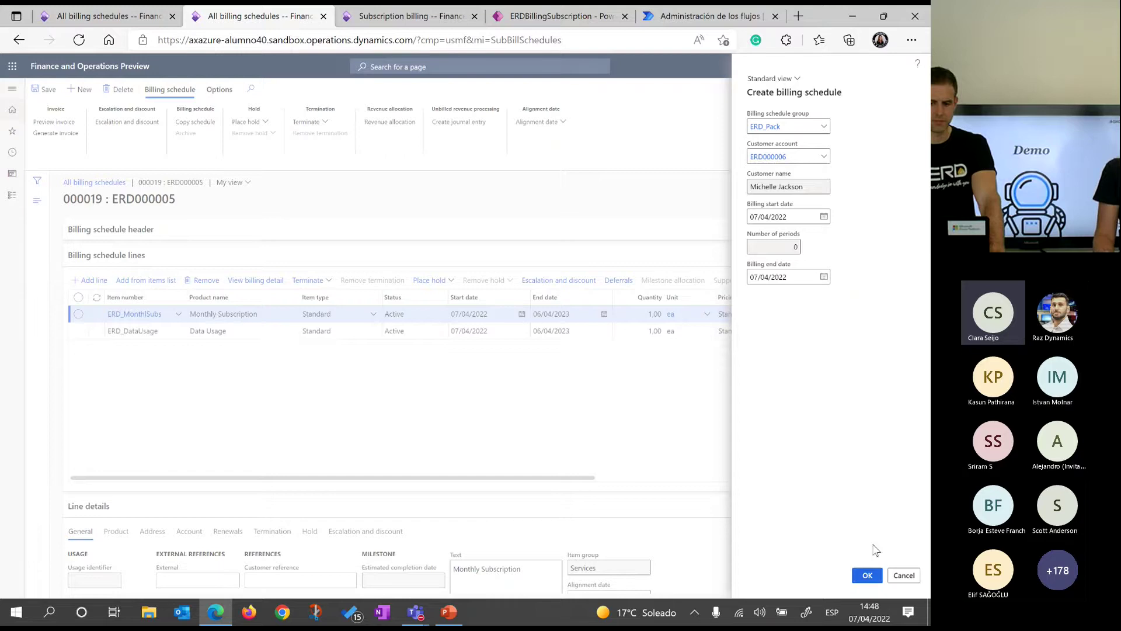
key(Return)
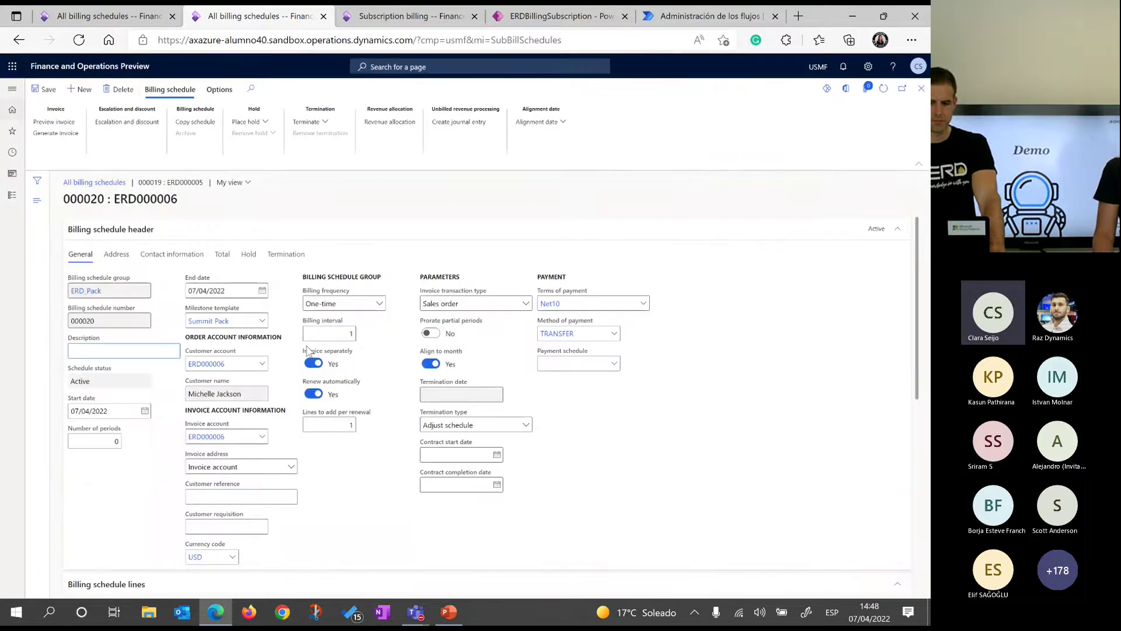
- Open the Summit Pack milestone template from the billing schedule header, examine its lines, and return to the schedule
click(223, 321)
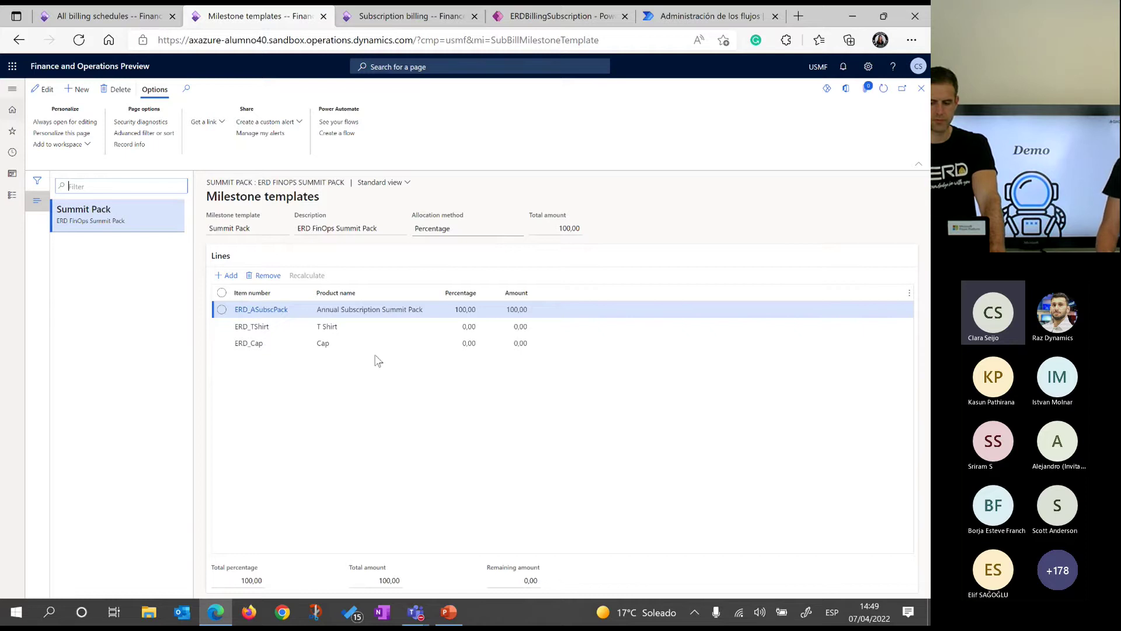
click(922, 88)
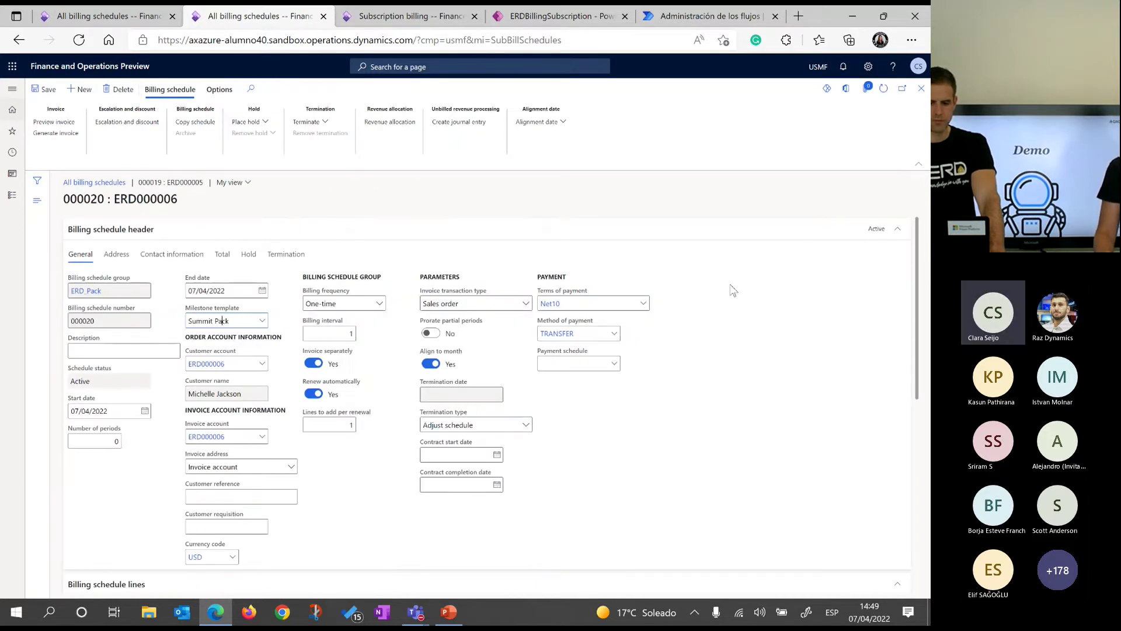
- Add a billing schedule line for the Summit Pack item, ERD_Pack, to the new schedule
click(898, 230)
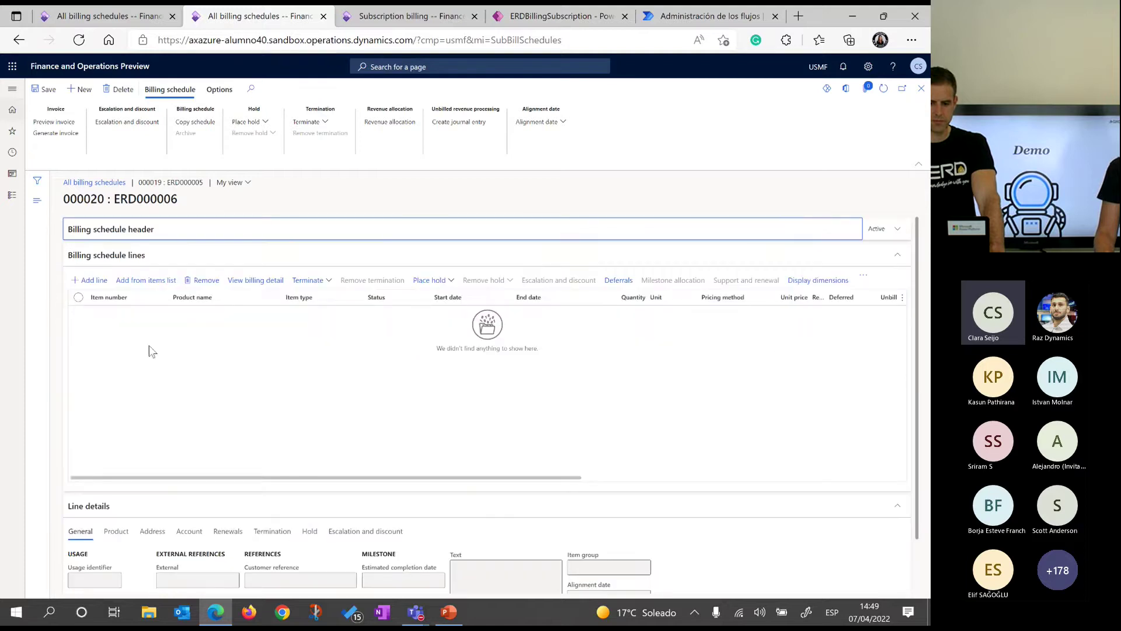
click(93, 282)
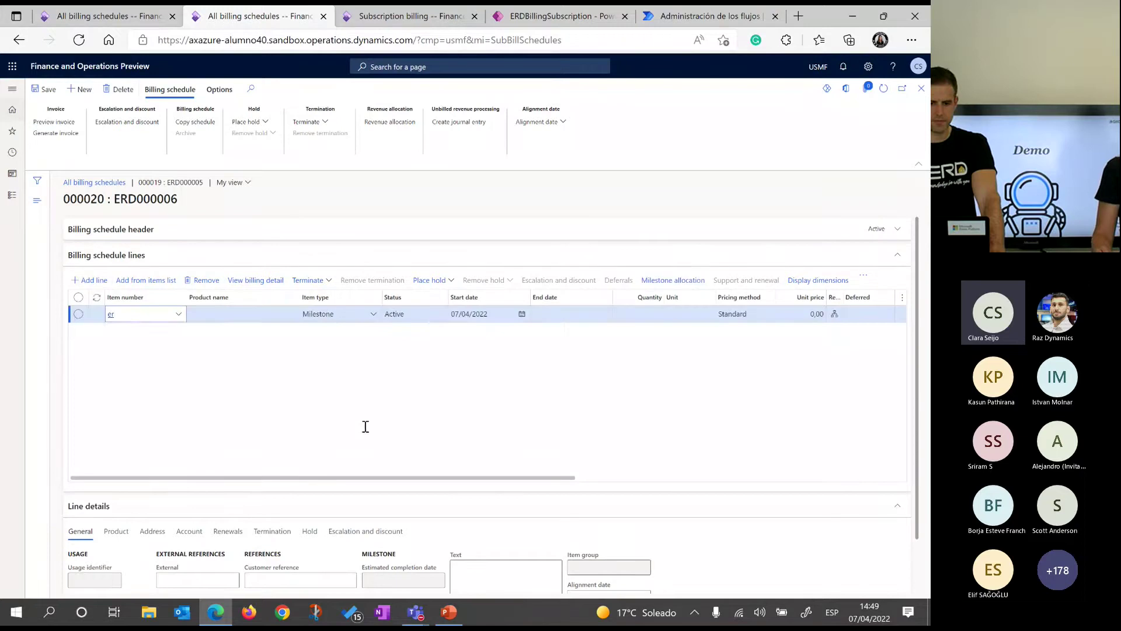
text(erd)
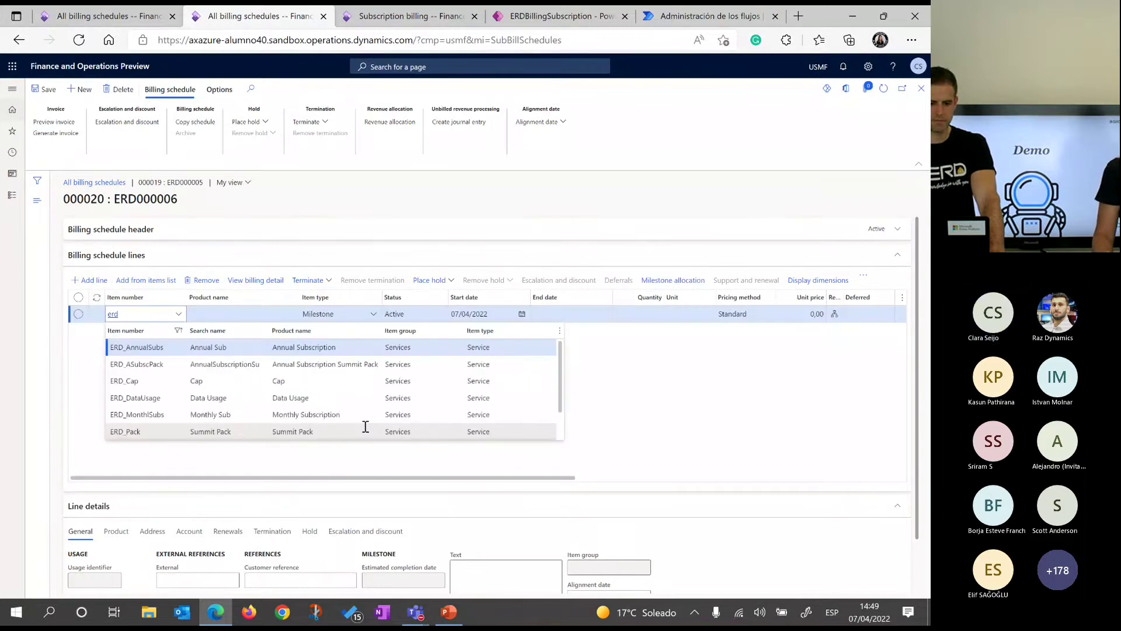
click(238, 433)
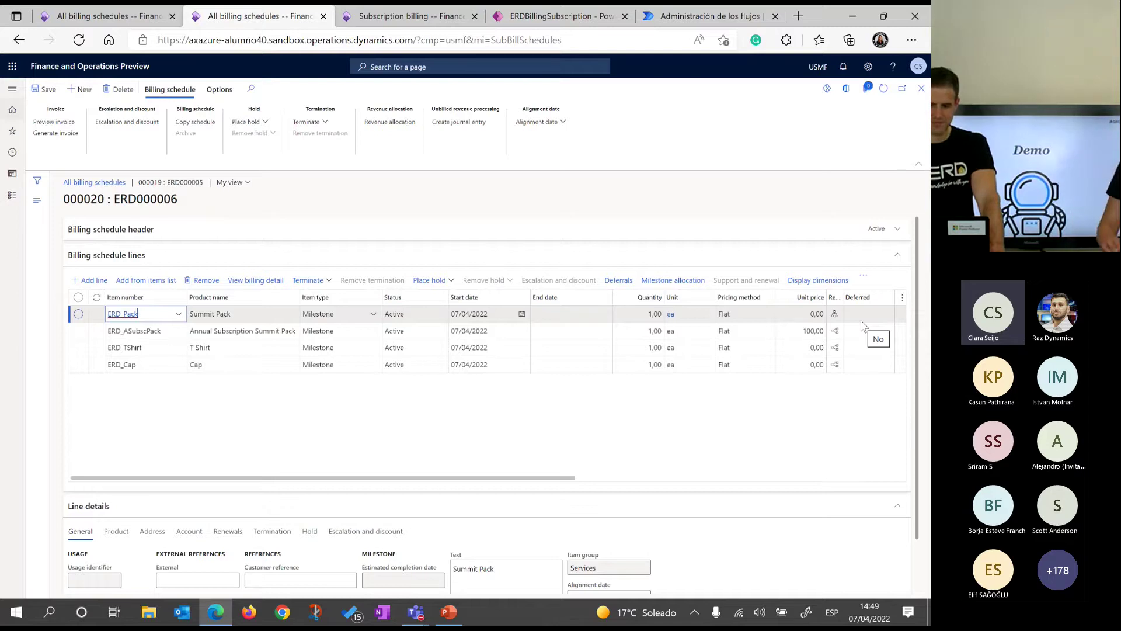
- Review how the ERD_Pack milestone allocation splits the extended price by percentage across its items, and process the allocation
click(677, 283)
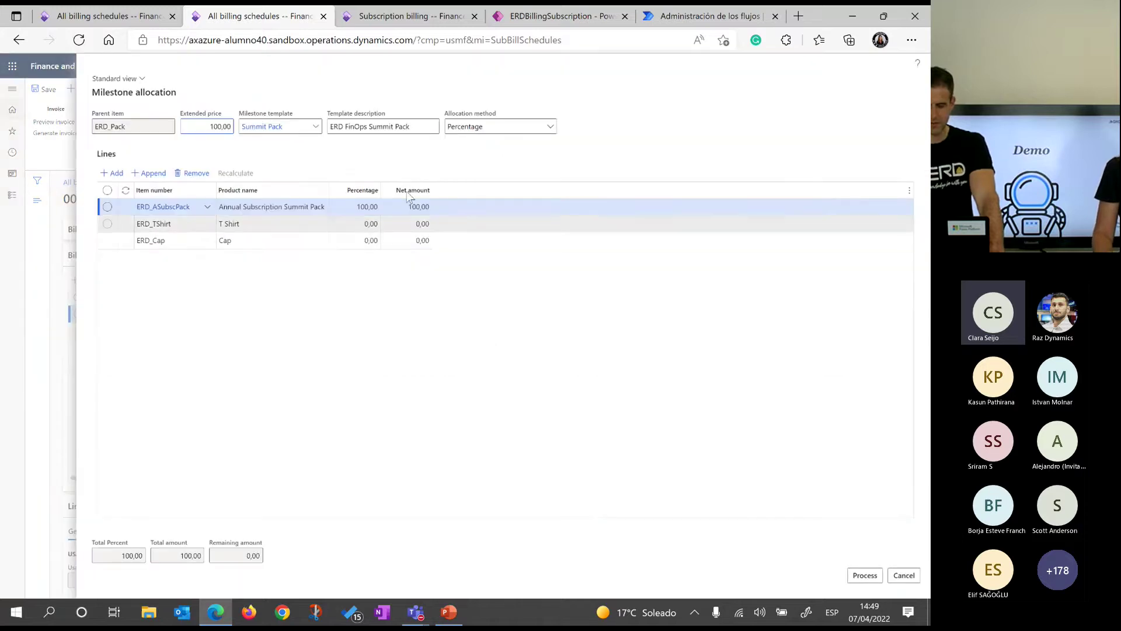
click(202, 127)
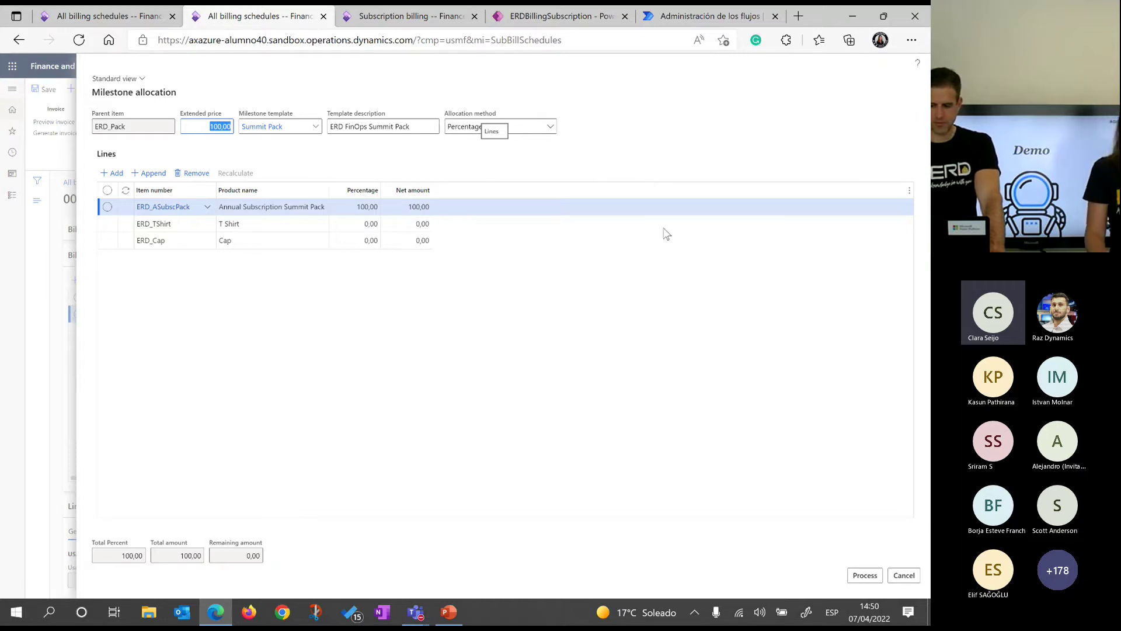
click(865, 575)
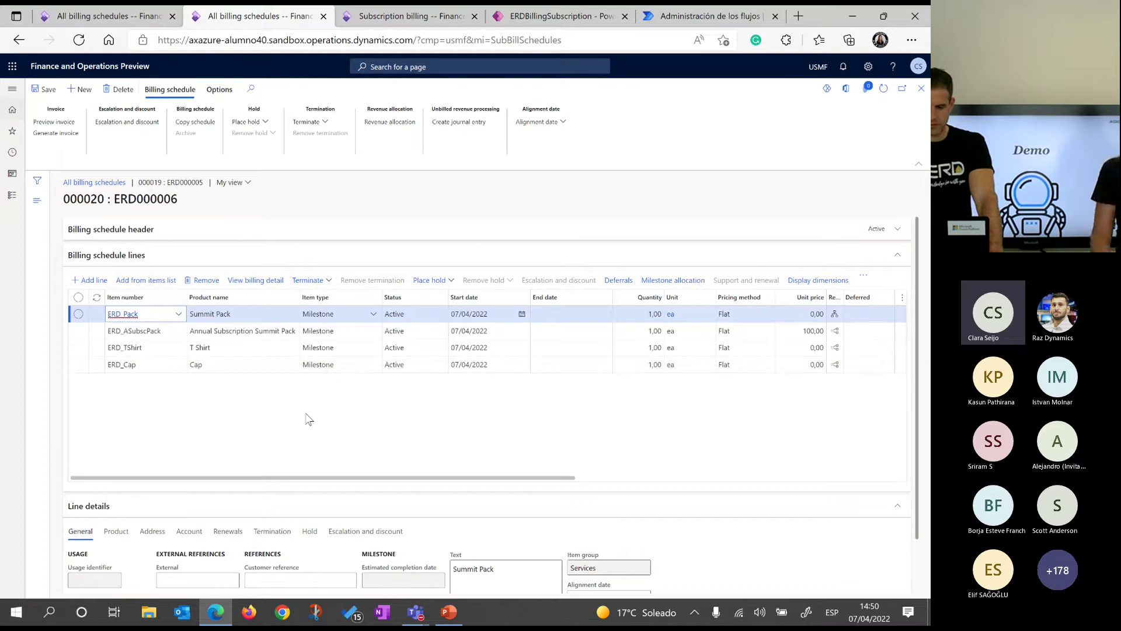
mouse_move(352, 479)
mouse_down()
mouse_move(484, 480)
mouse_move(352, 480)
mouse_up()
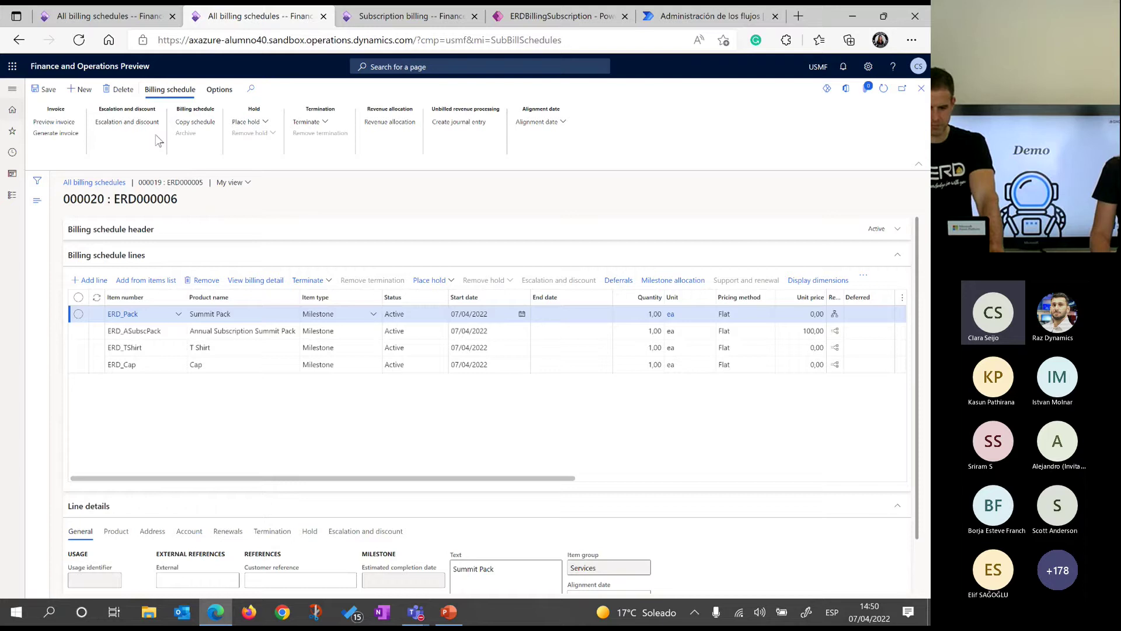
- Open the Subscription billing workspace and examine the MRR analytics, both Billing Schedule Details and Monthly Recurring Billing
click(124, 20)
click(11, 195)
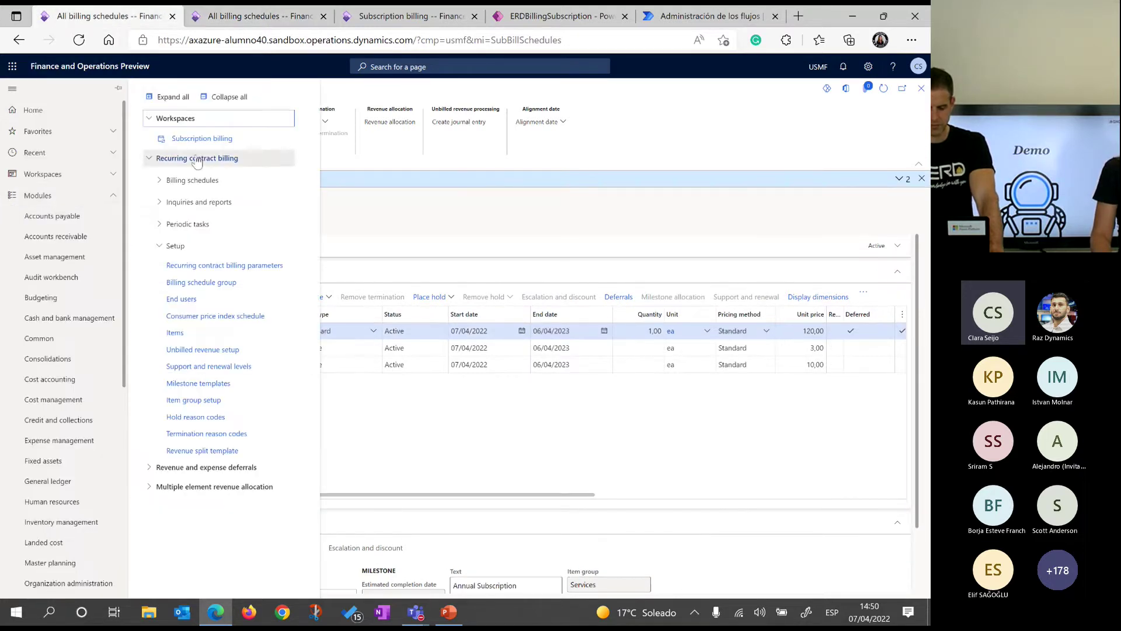
click(219, 139)
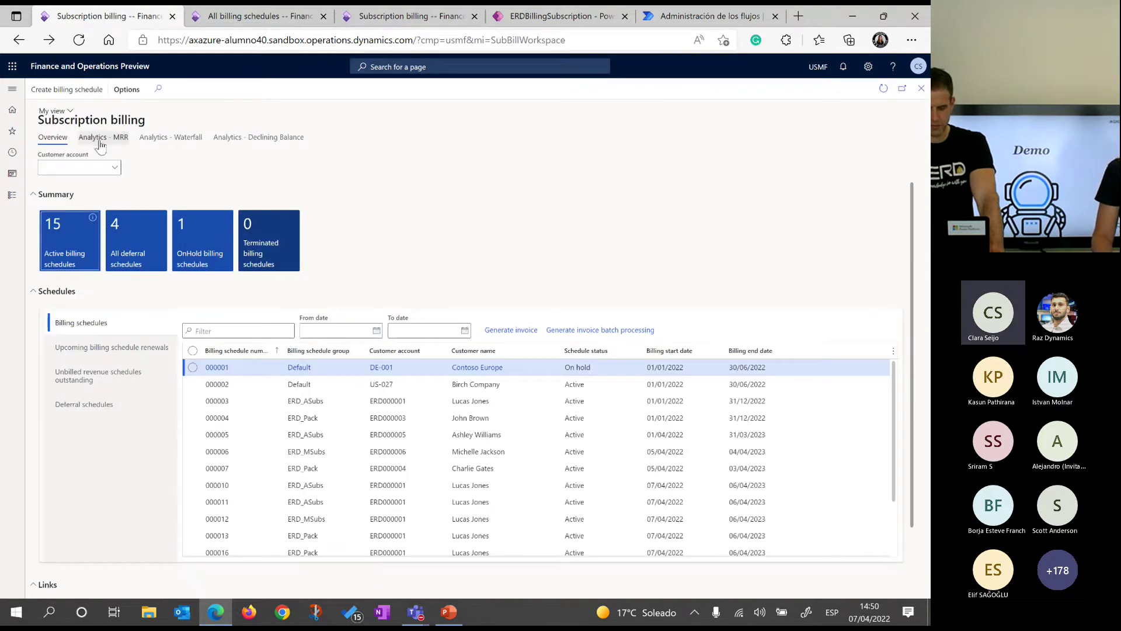
click(101, 140)
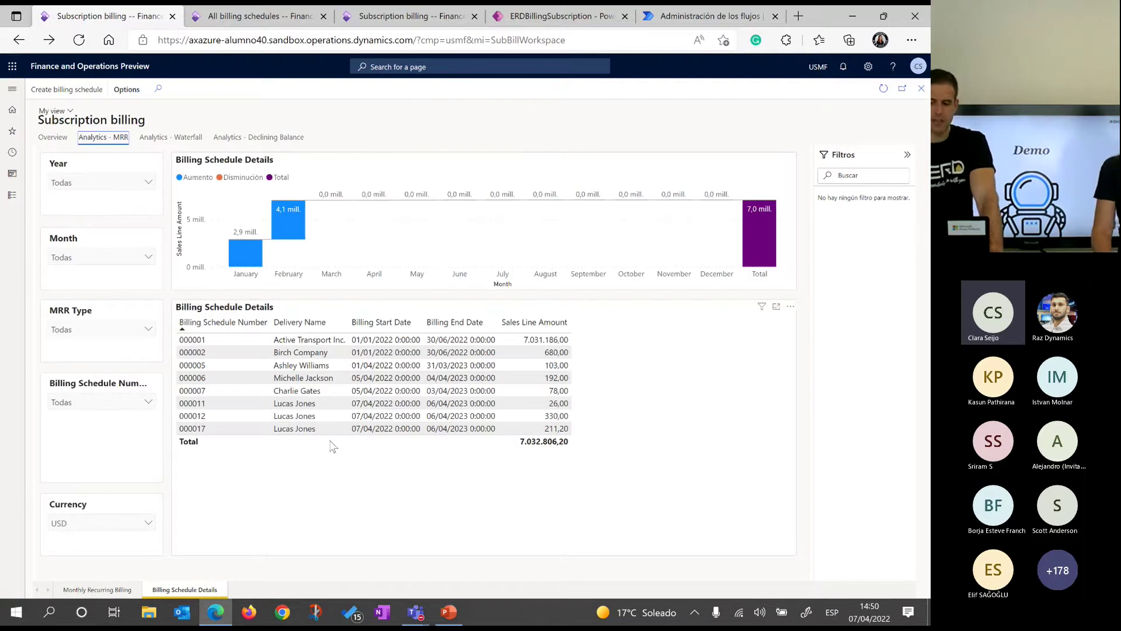
click(102, 591)
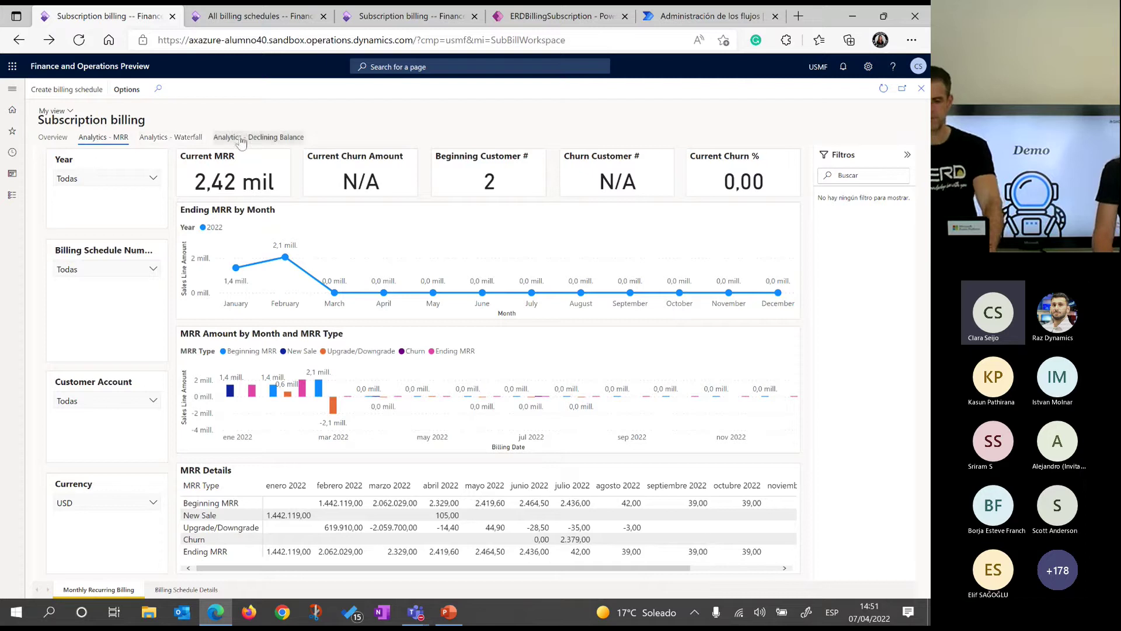
- Check the Waterfall and MRR analytics, and return to the workspace overview to review the full list of billing schedules
click(186, 139)
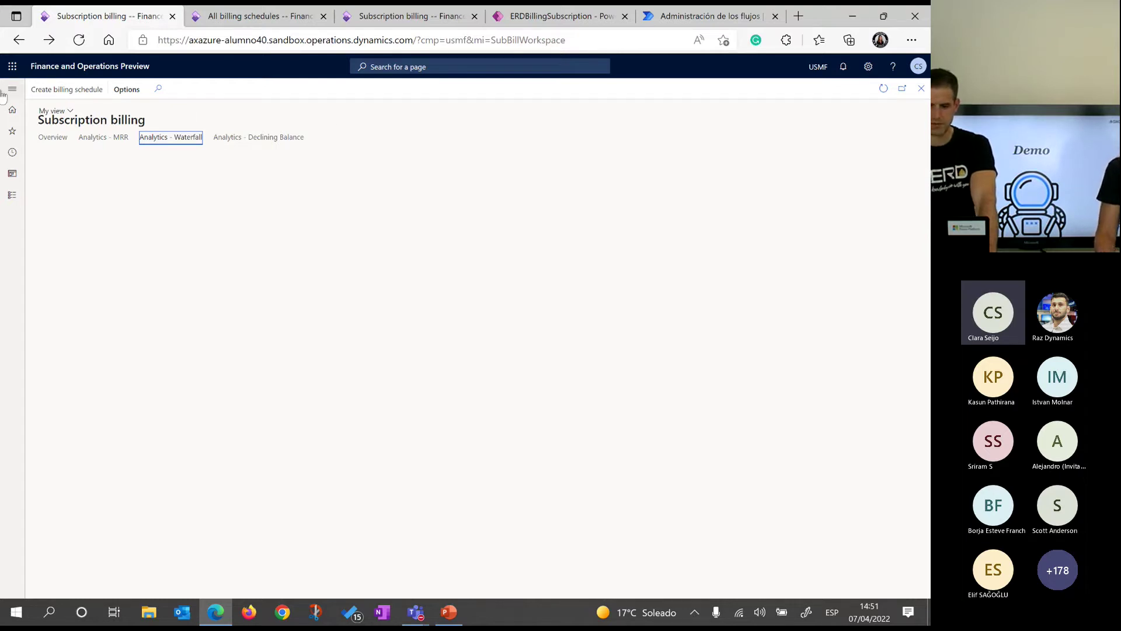
click(108, 142)
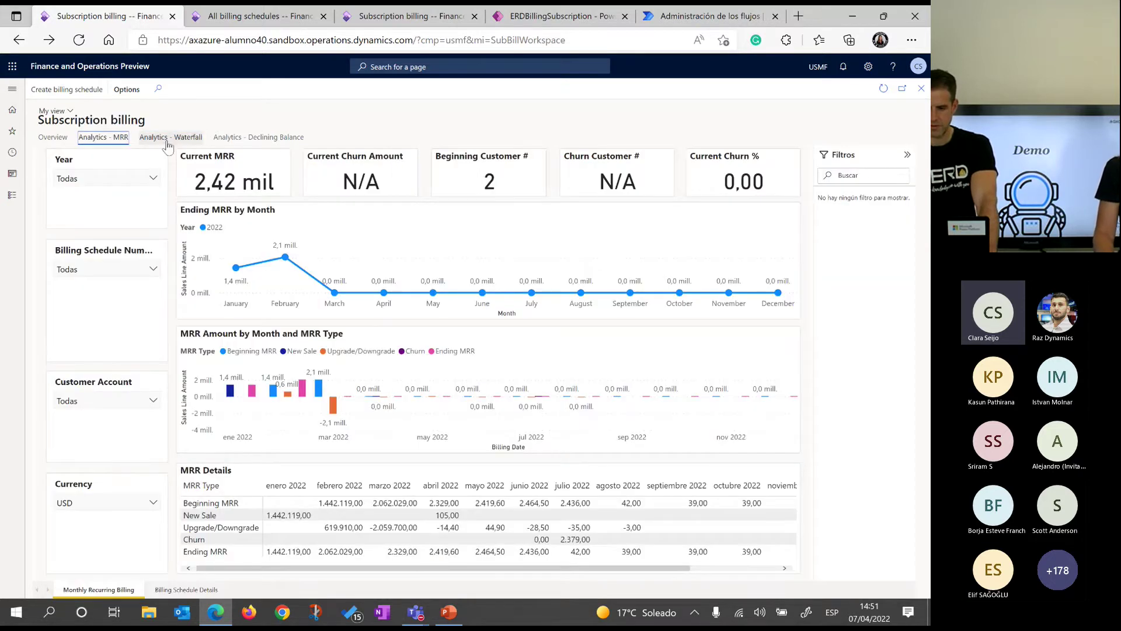
click(52, 140)
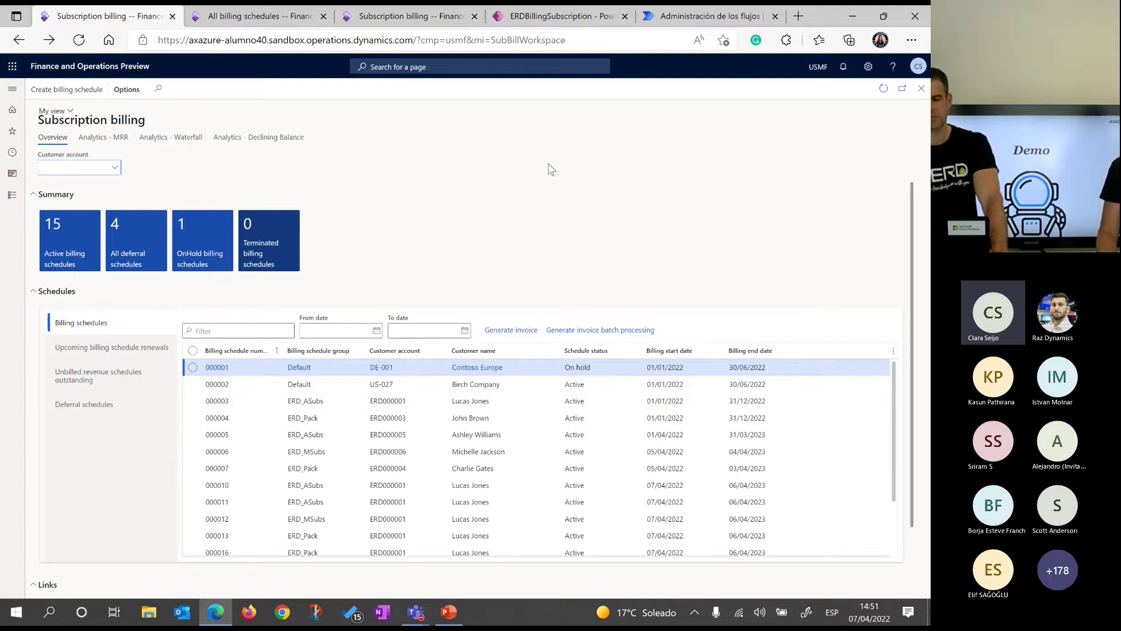
scroll(727, 368, down, 3)
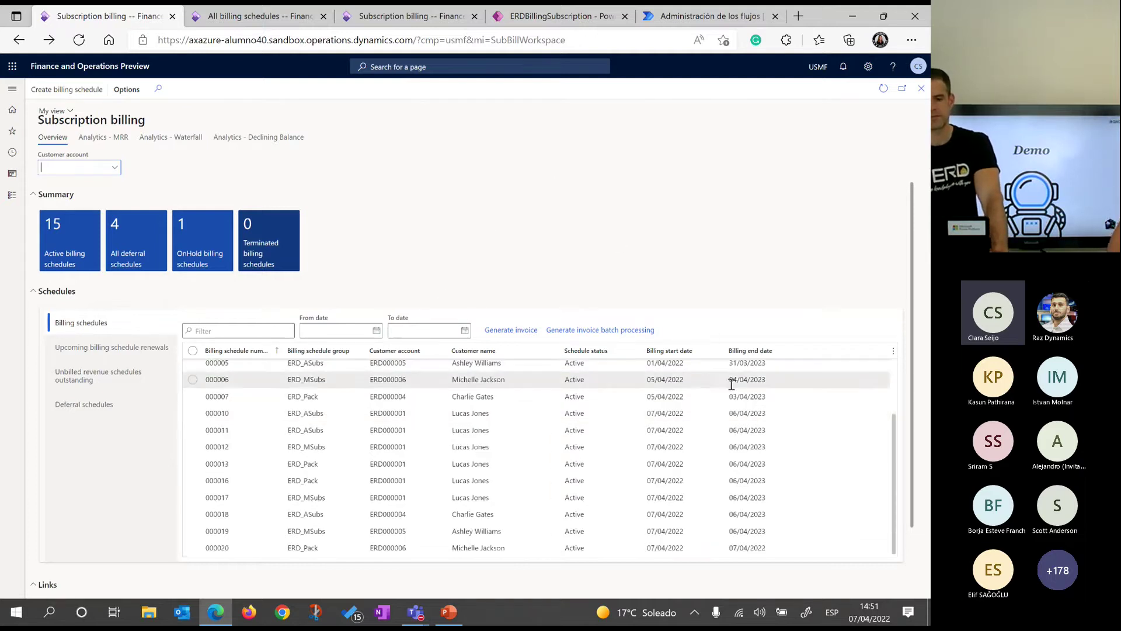
scroll(730, 240, down, 1)
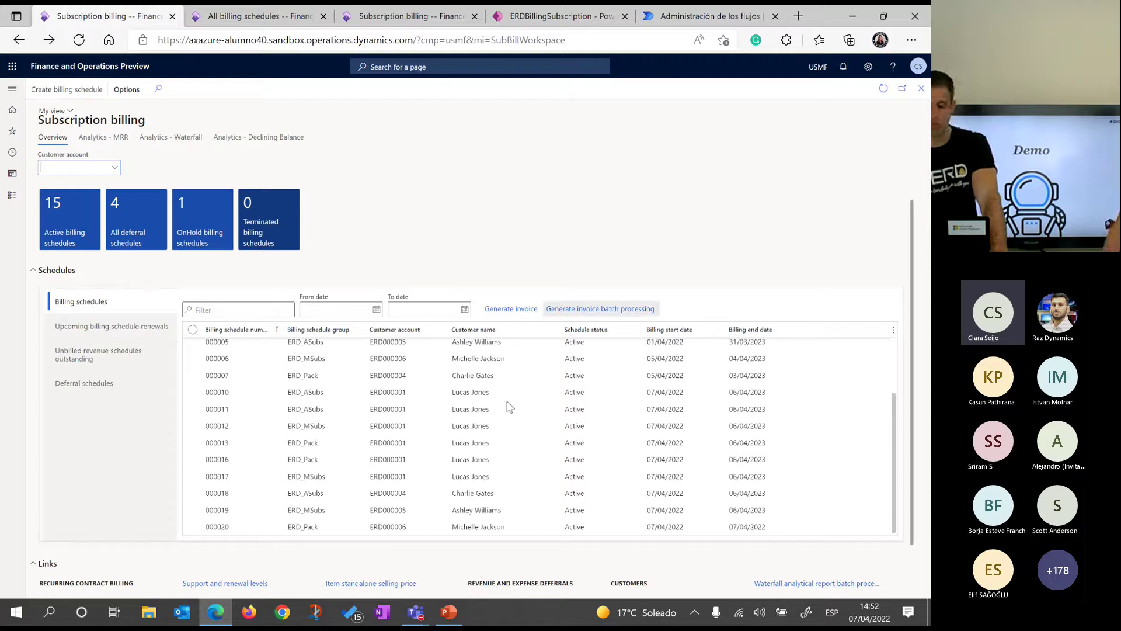
right_click(420, 615)
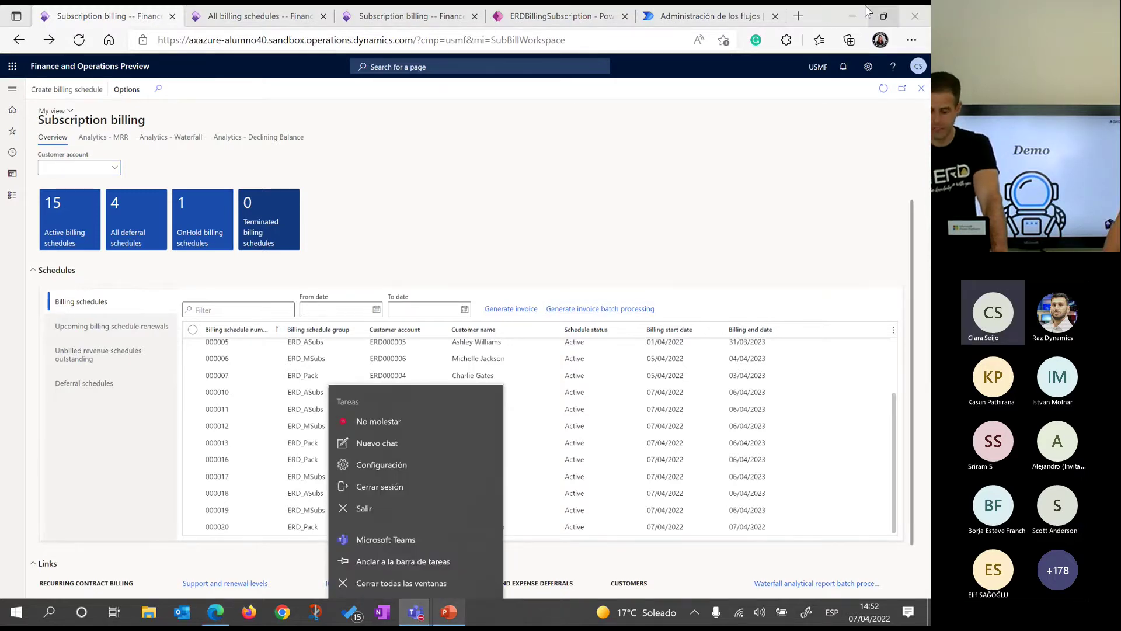
click(420, 613)
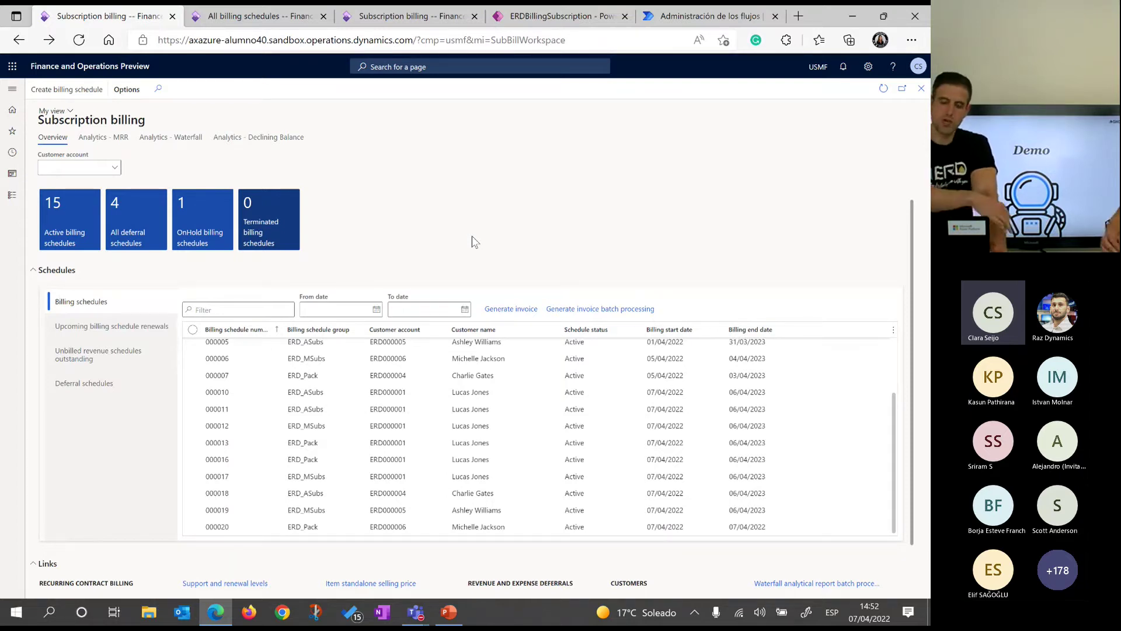
click(11, 194)
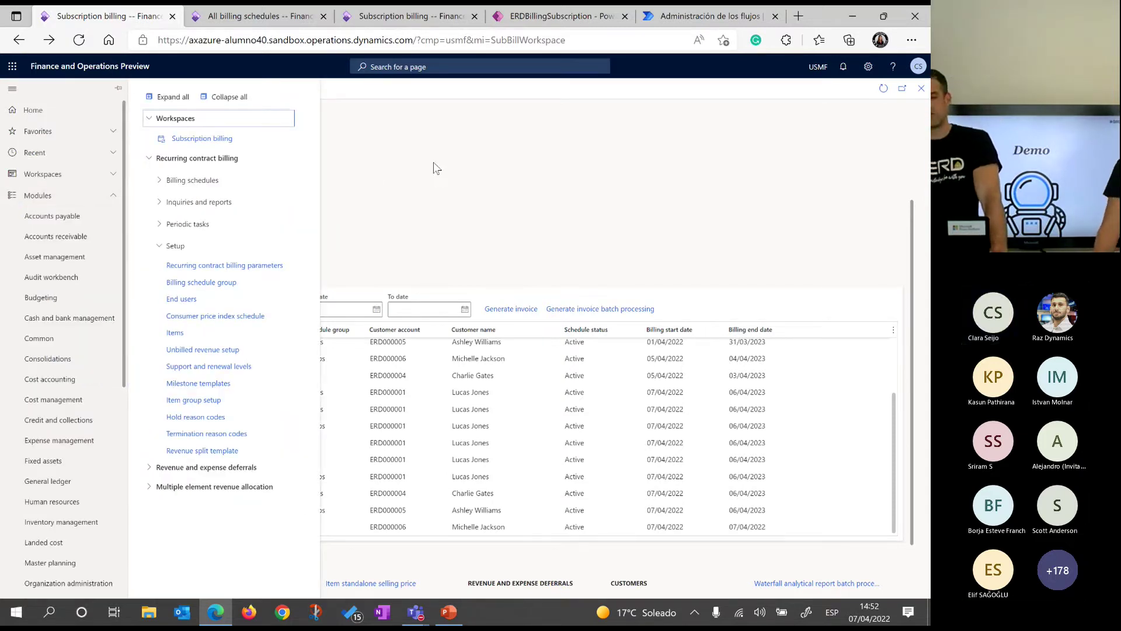
click(400, 149)
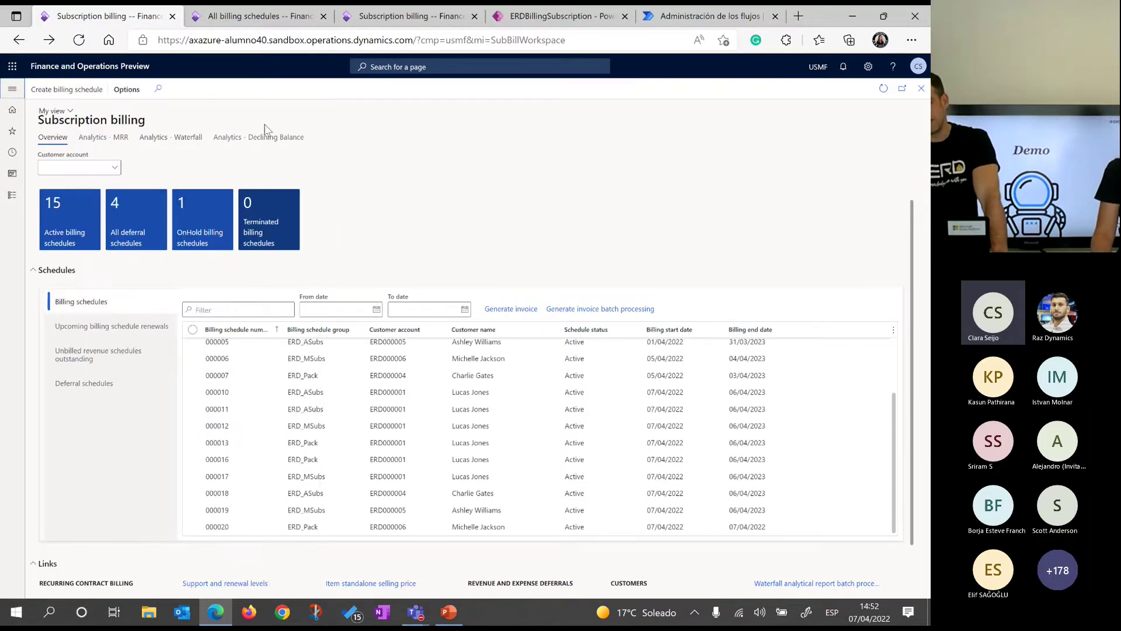
- Reopen the MRR analytics and inspect the options of the Year filter
click(116, 140)
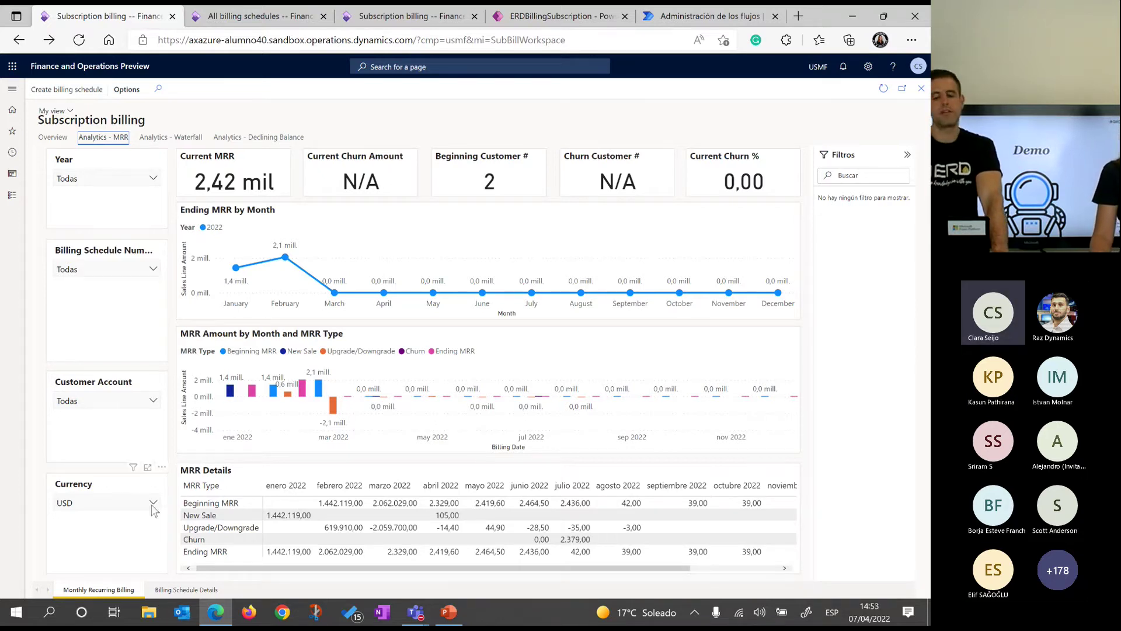
click(154, 178)
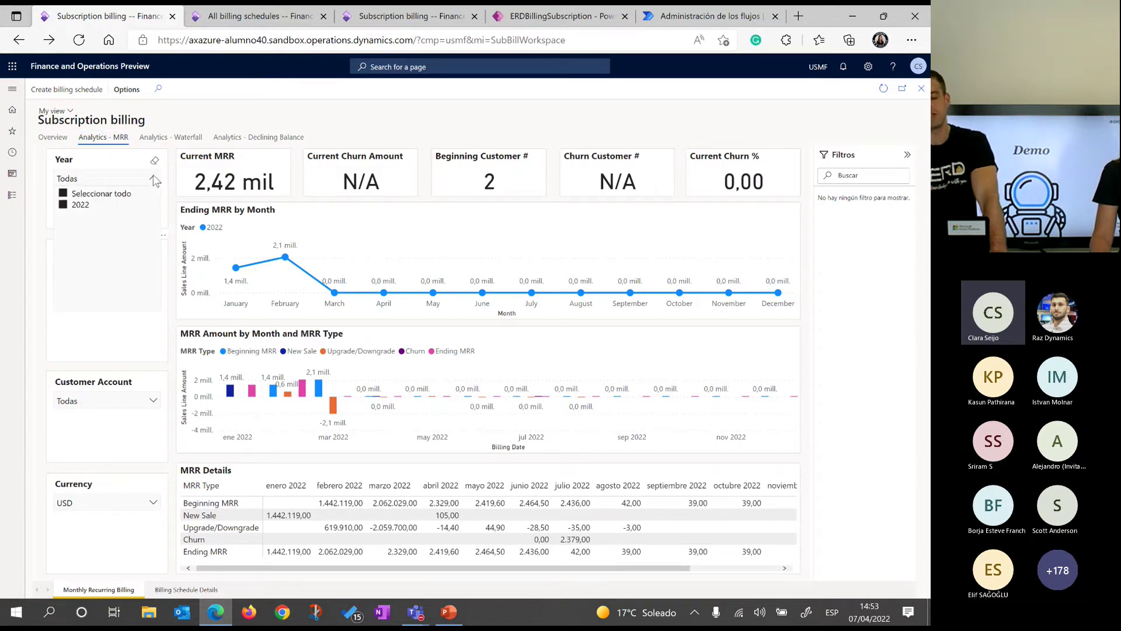
click(154, 179)
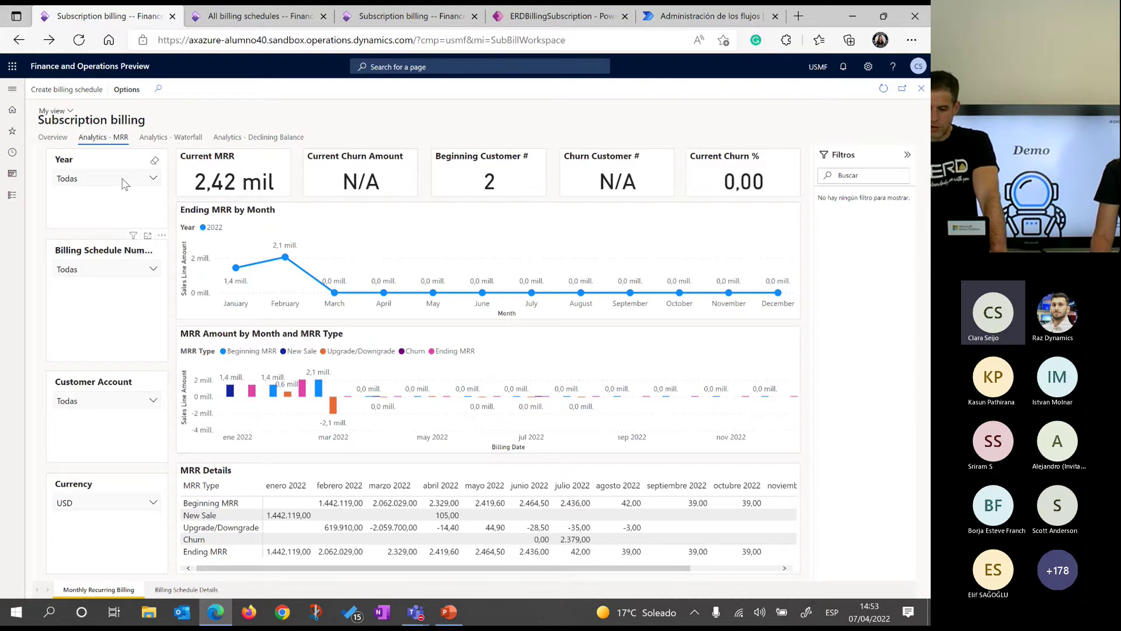
- Look through the inquiries and reports available under Recurring contract billing, and return to the MRR analytics
click(11, 199)
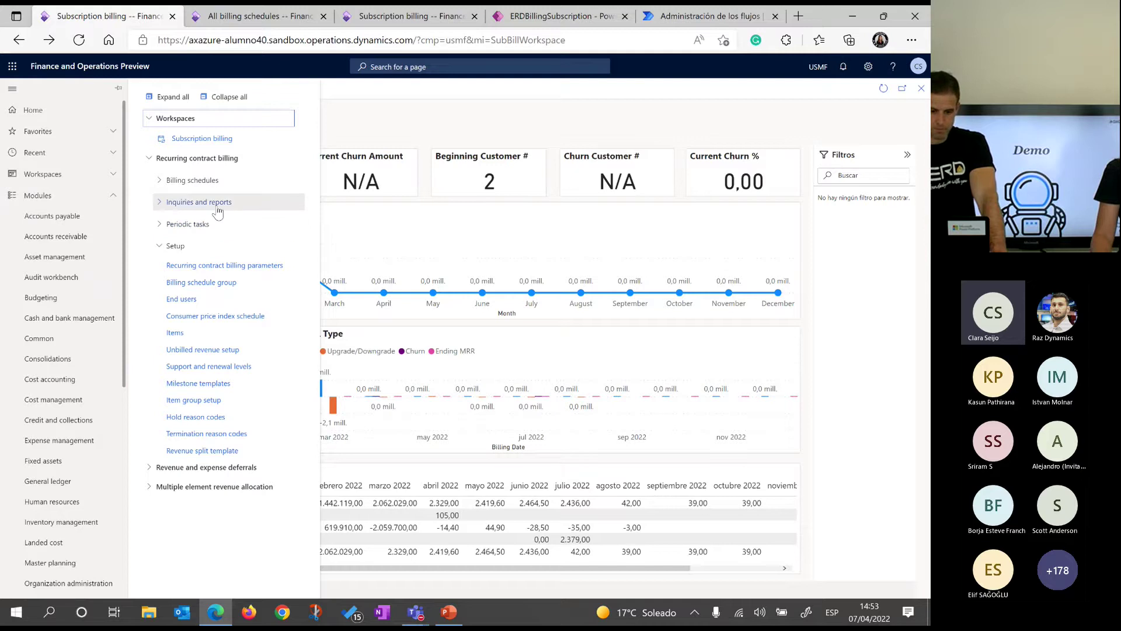
click(216, 208)
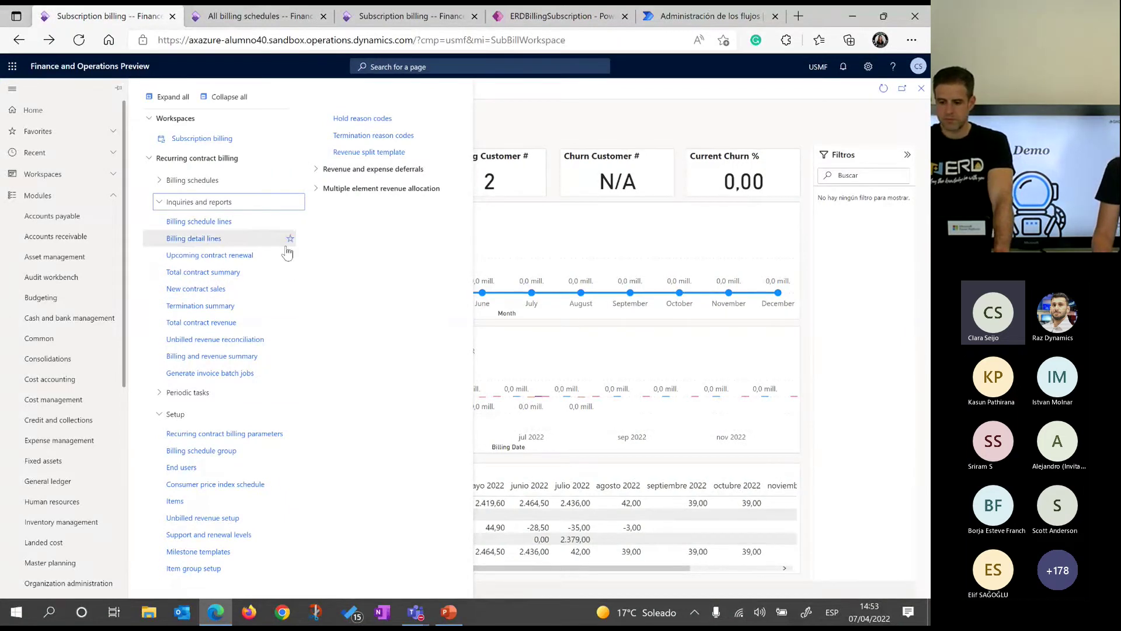
click(222, 201)
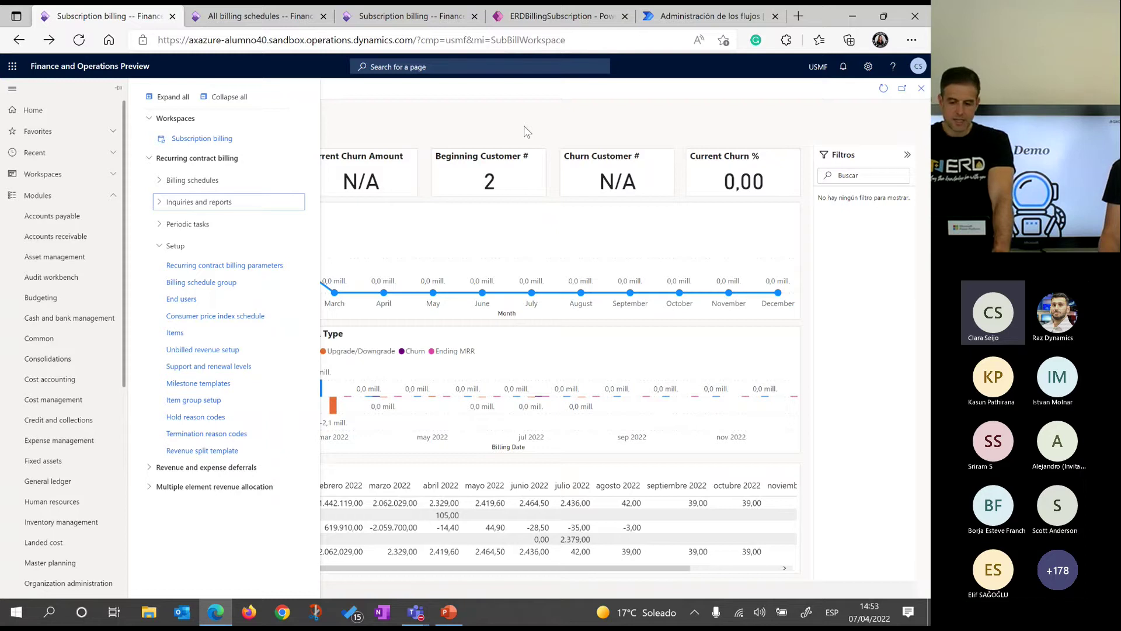
click(528, 130)
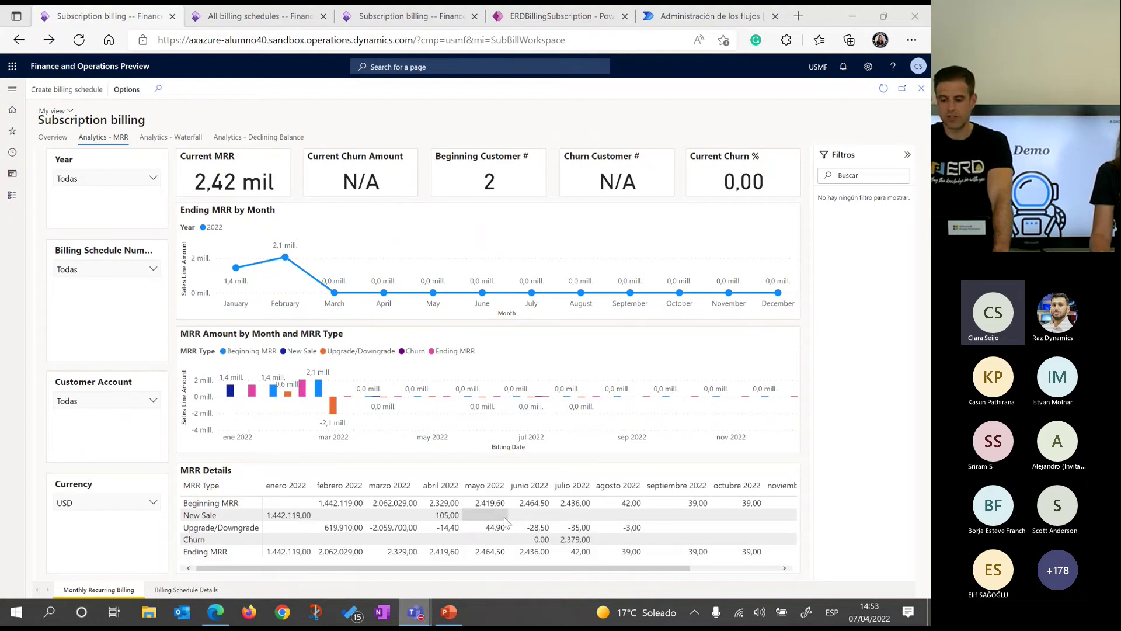
click(835, 575)
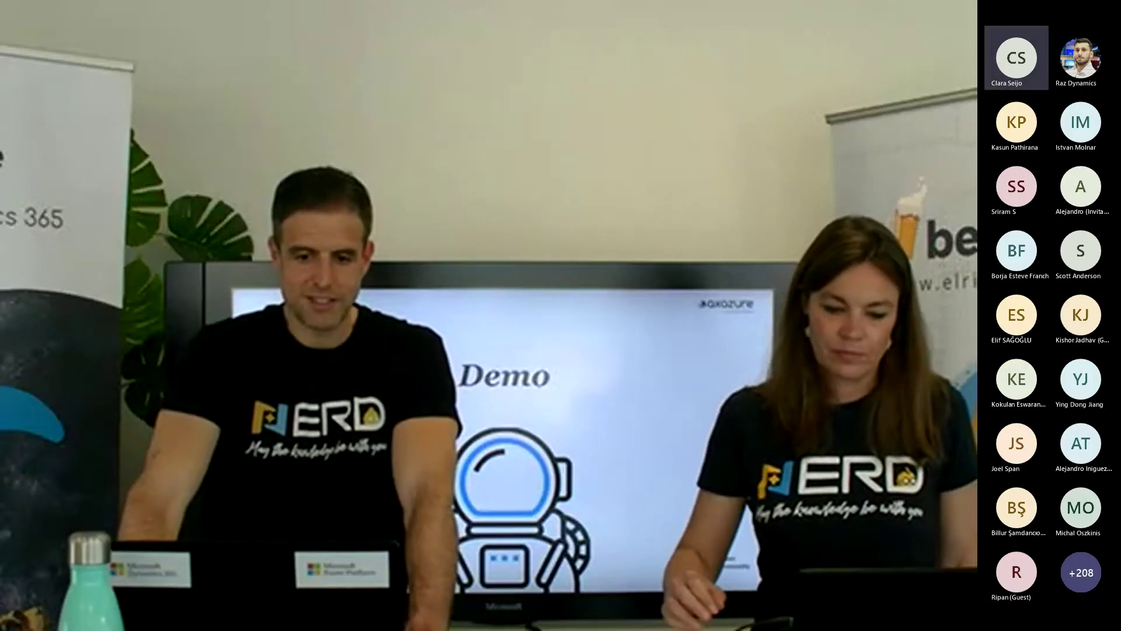